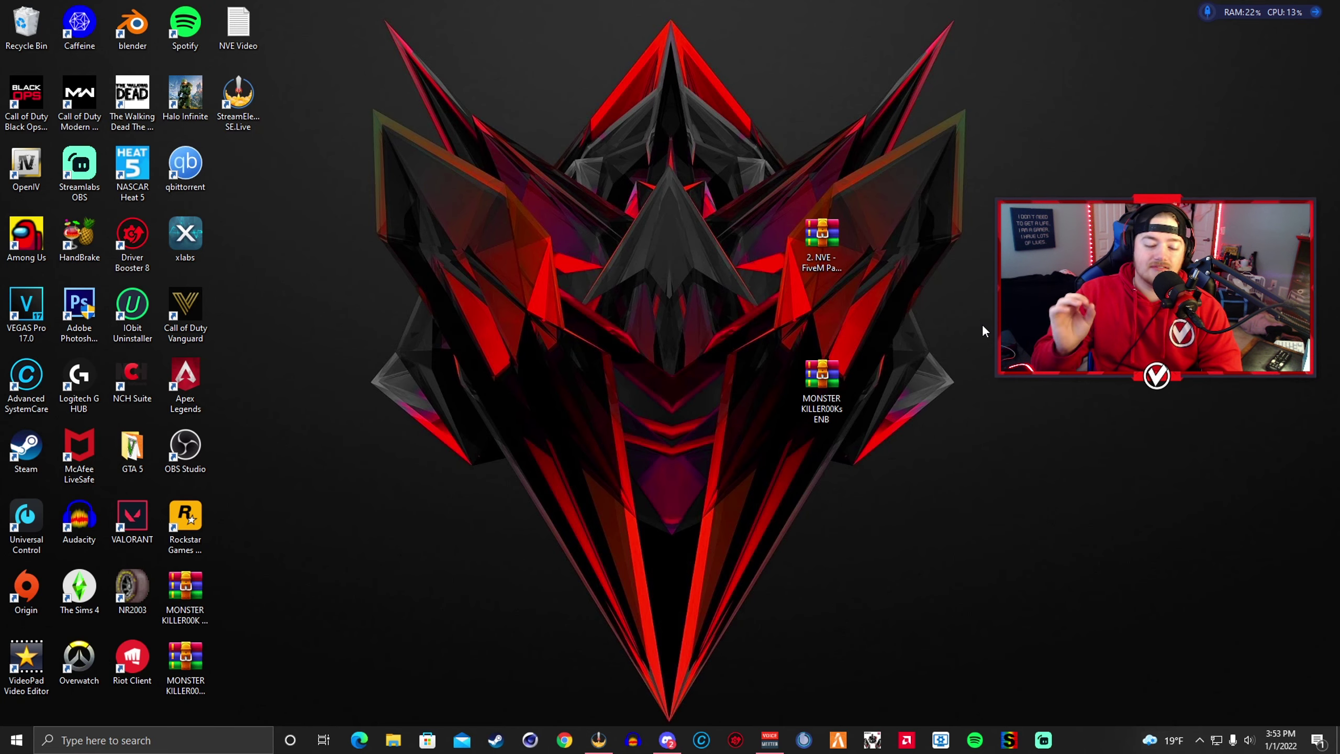
Step: Open the NVE - FiveM Package archive in WinRAR, review its folders, then close it
{"action": "left_click", "coordinate": [843, 253]}
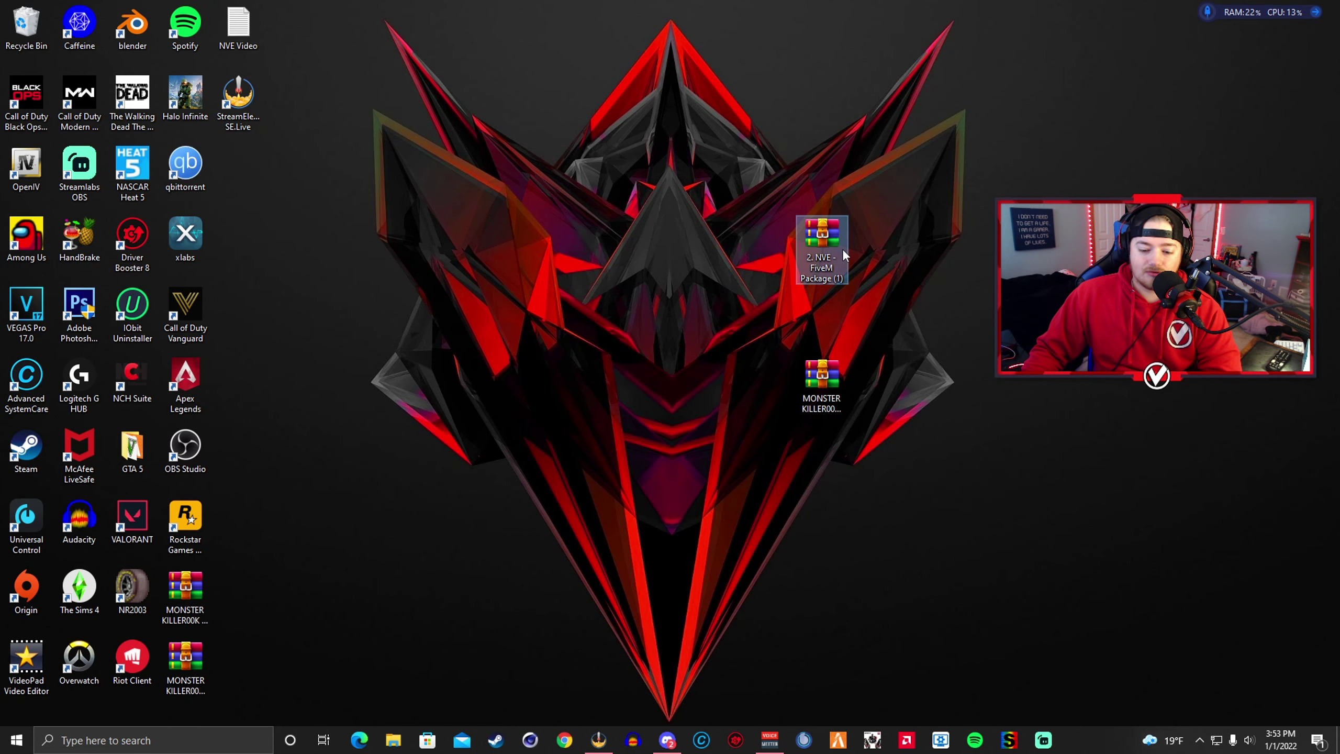
{"action": "left_click_drag", "start_coordinate": [838, 256], "coordinate": [573, 186]}
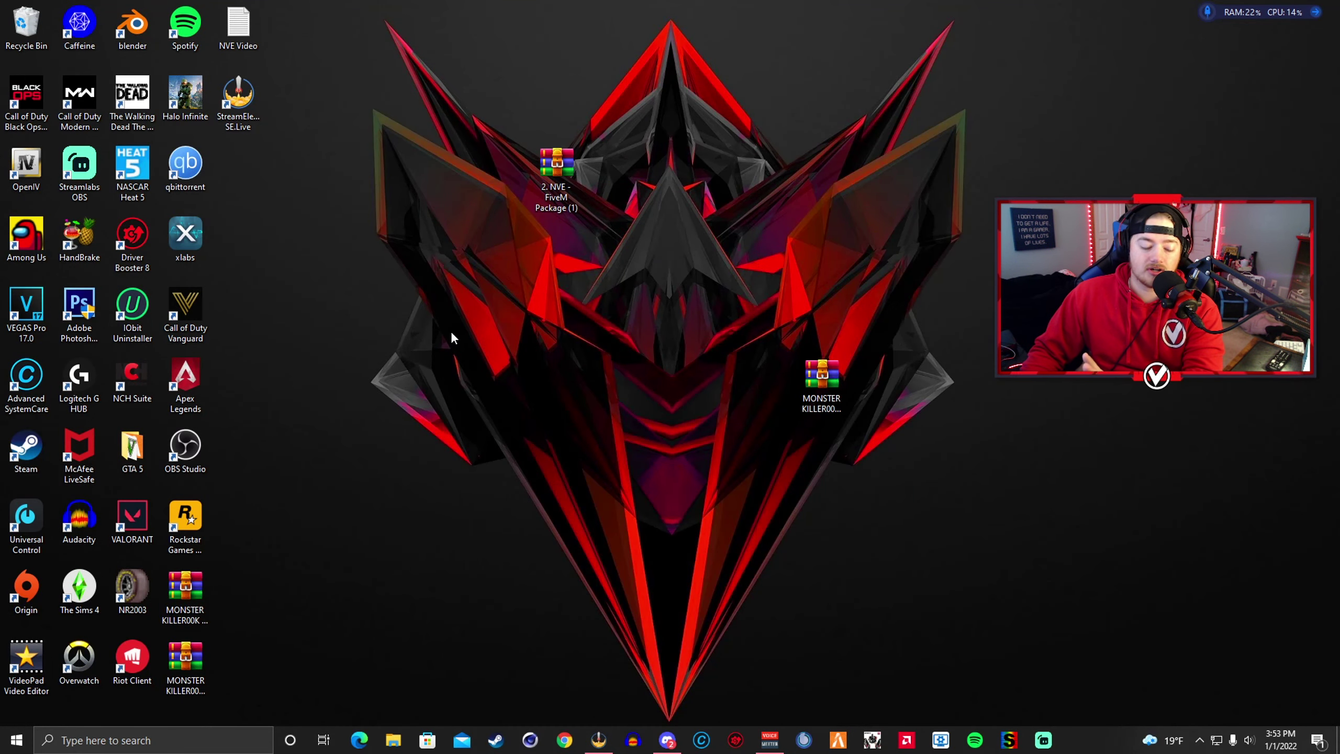
{"action": "double_click", "coordinate": [558, 177]}
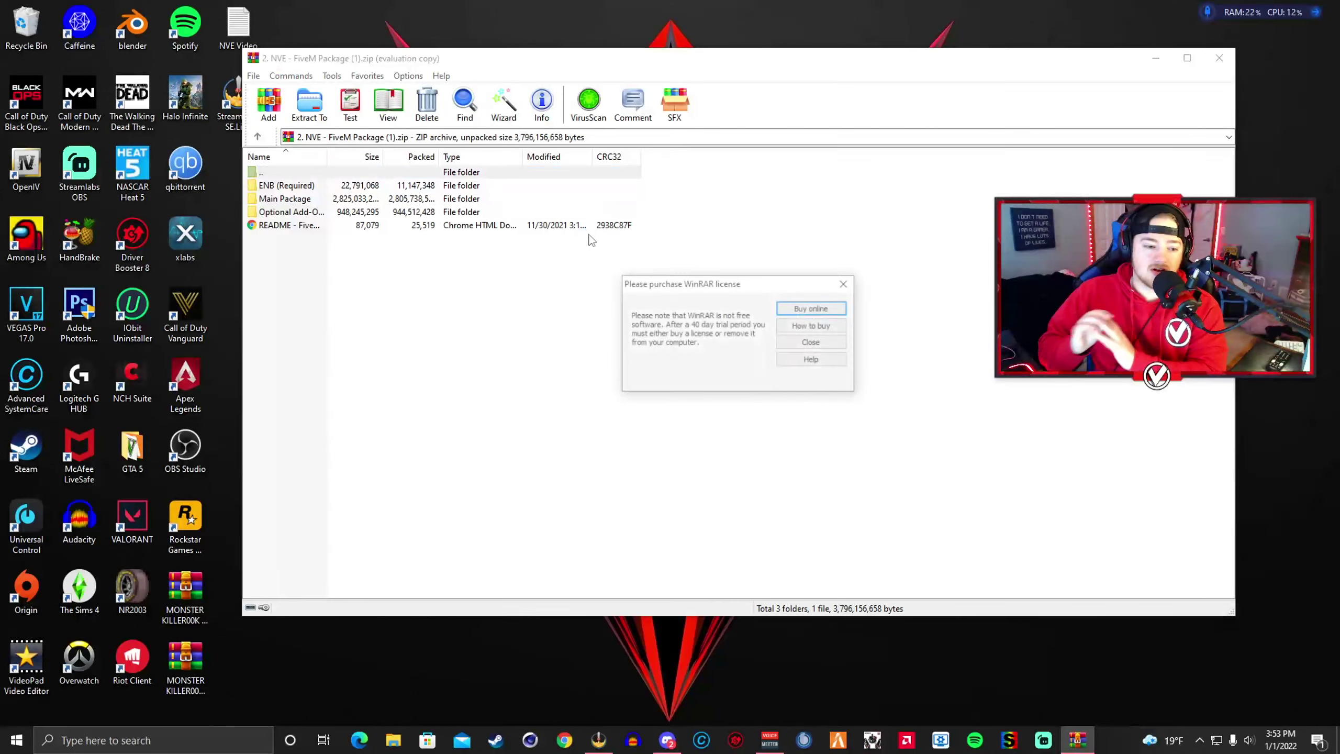
{"action": "left_click", "coordinate": [843, 284]}
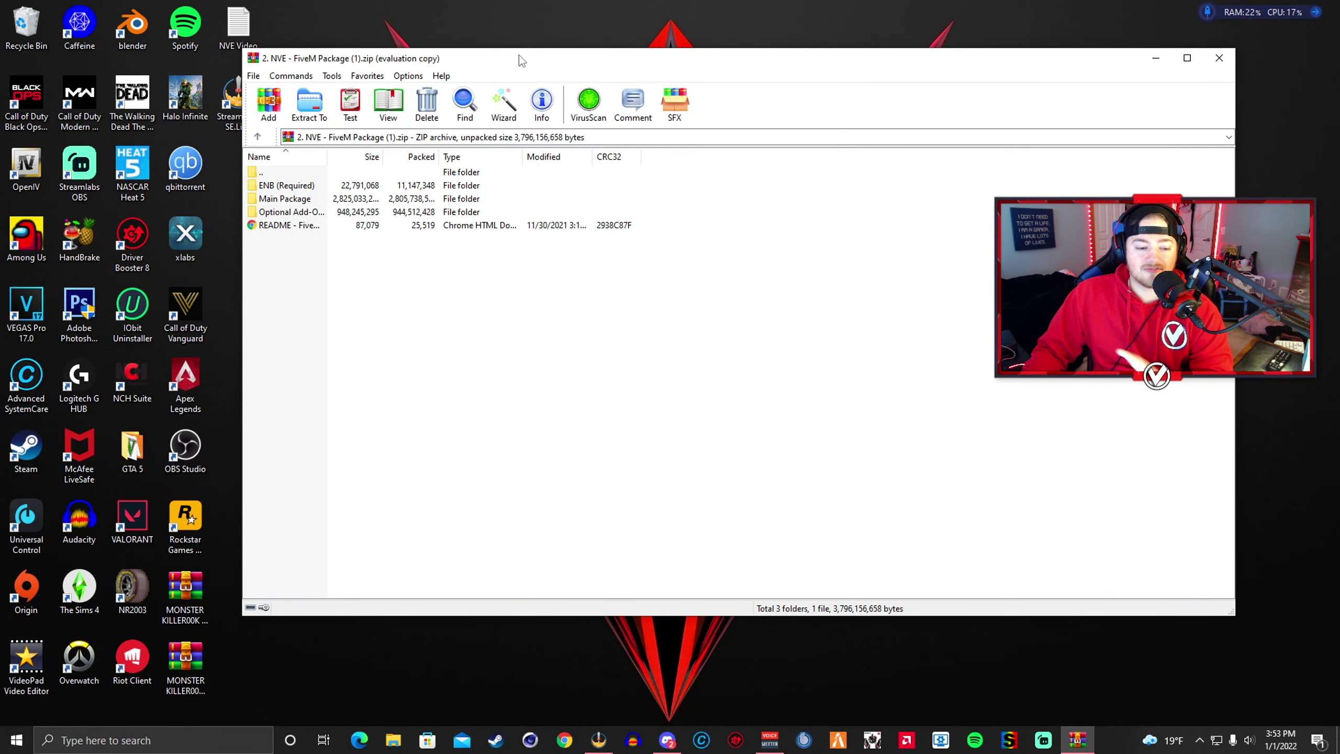
{"action": "mouse_move", "coordinate": [563, 59]}
{"action": "left_mouse_down"}
{"action": "mouse_move", "coordinate": [935, 73]}
{"action": "mouse_move", "coordinate": [551, 45]}
{"action": "left_mouse_up"}
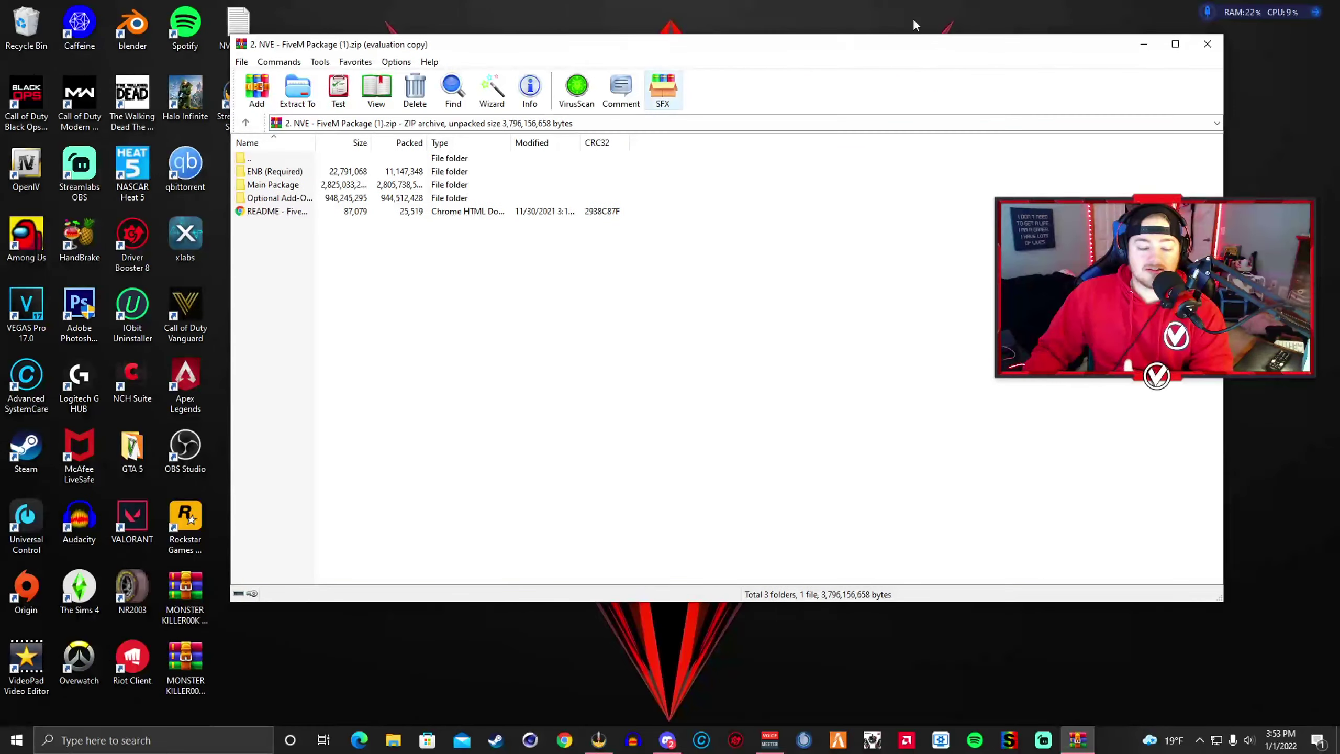
{"action": "left_click", "coordinate": [1144, 44]}
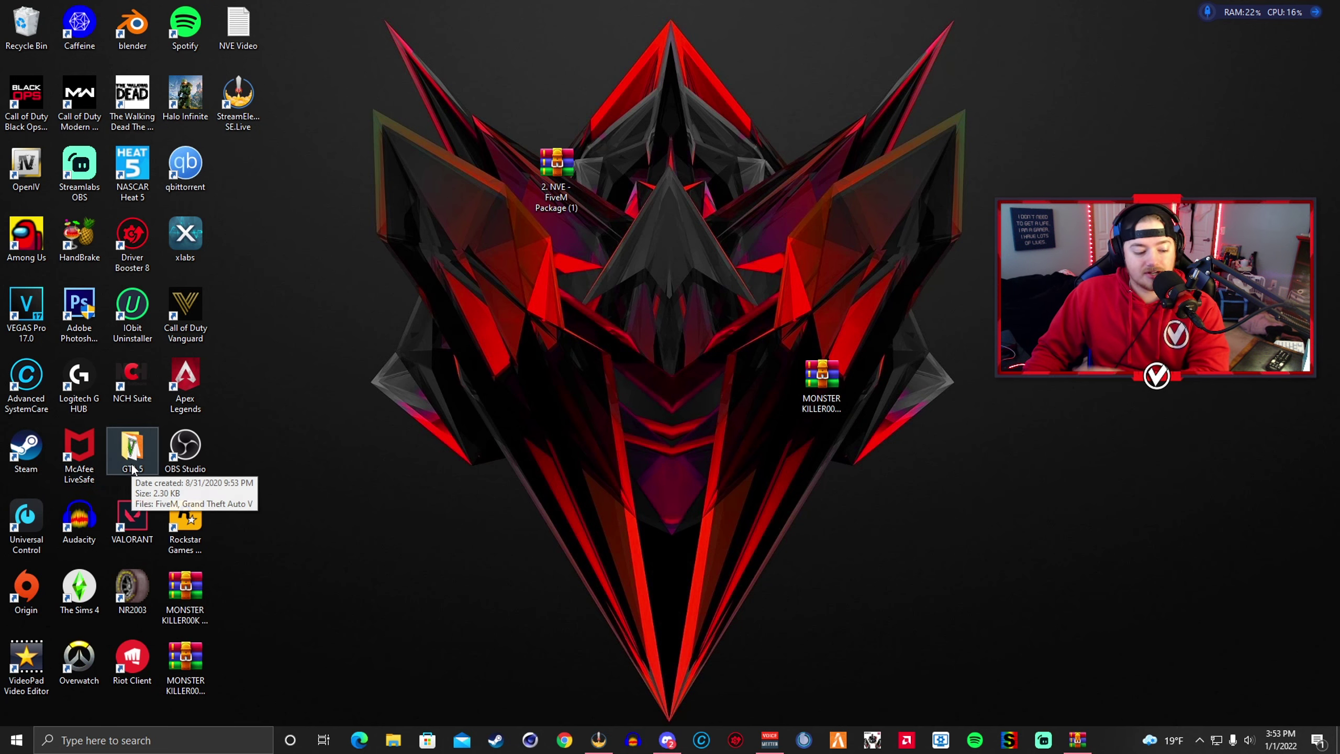
Step: Search for fivem and follow its shortcut's file location to FiveM's install folder
{"action": "left_click", "coordinate": [157, 740]}
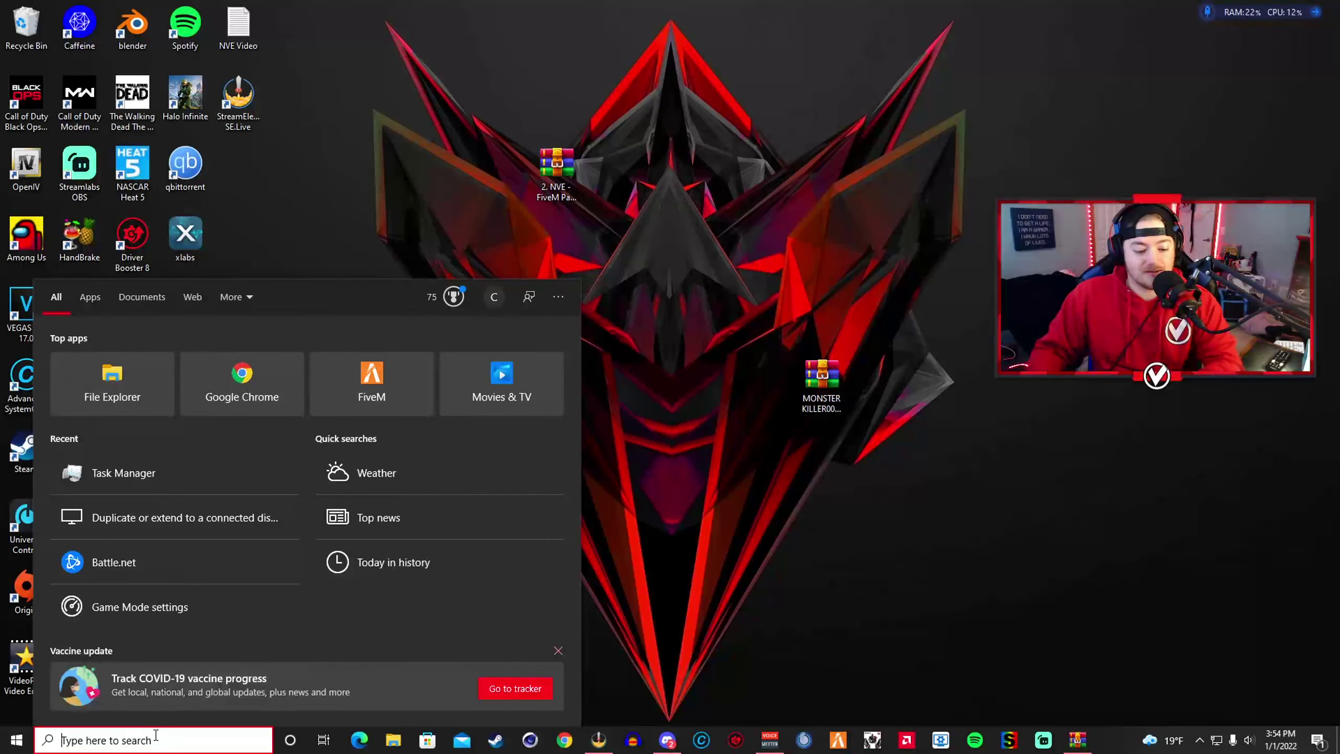
{"action": "type", "text": "fivem"}
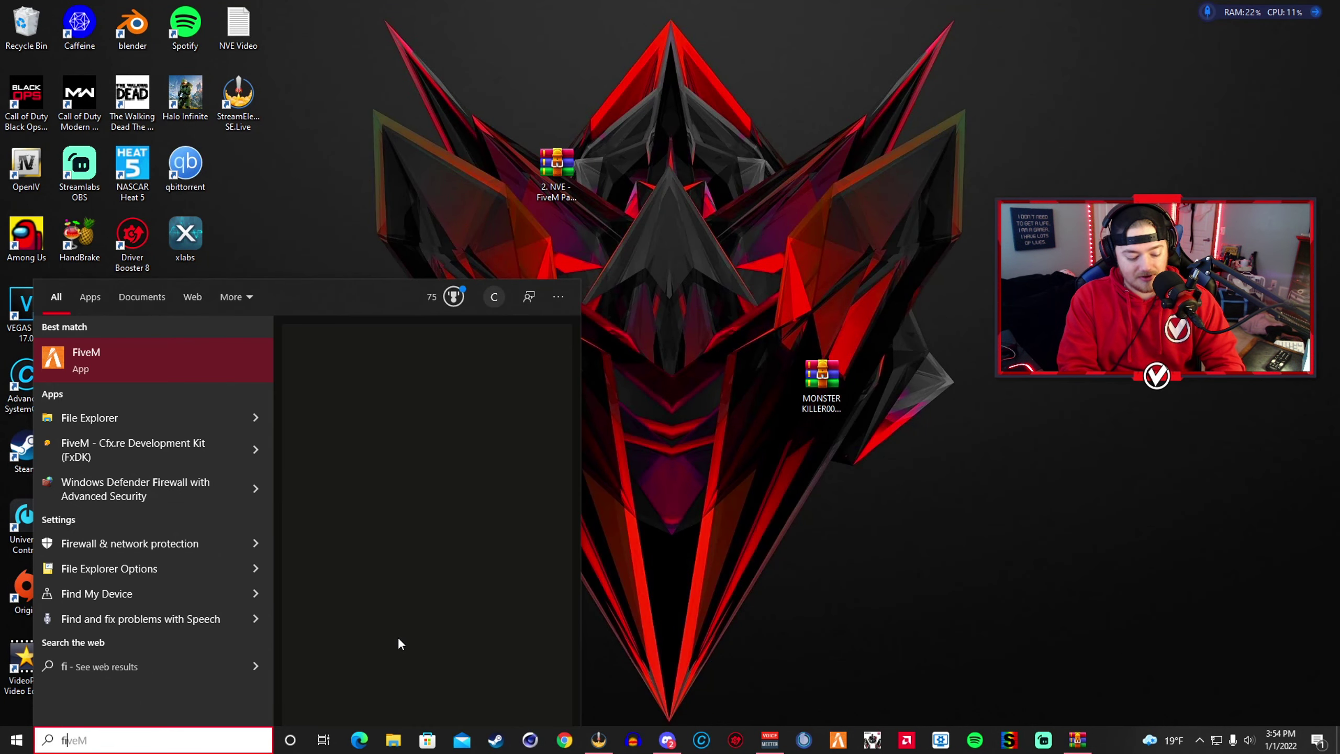
{"action": "right_click", "coordinate": [115, 378]}
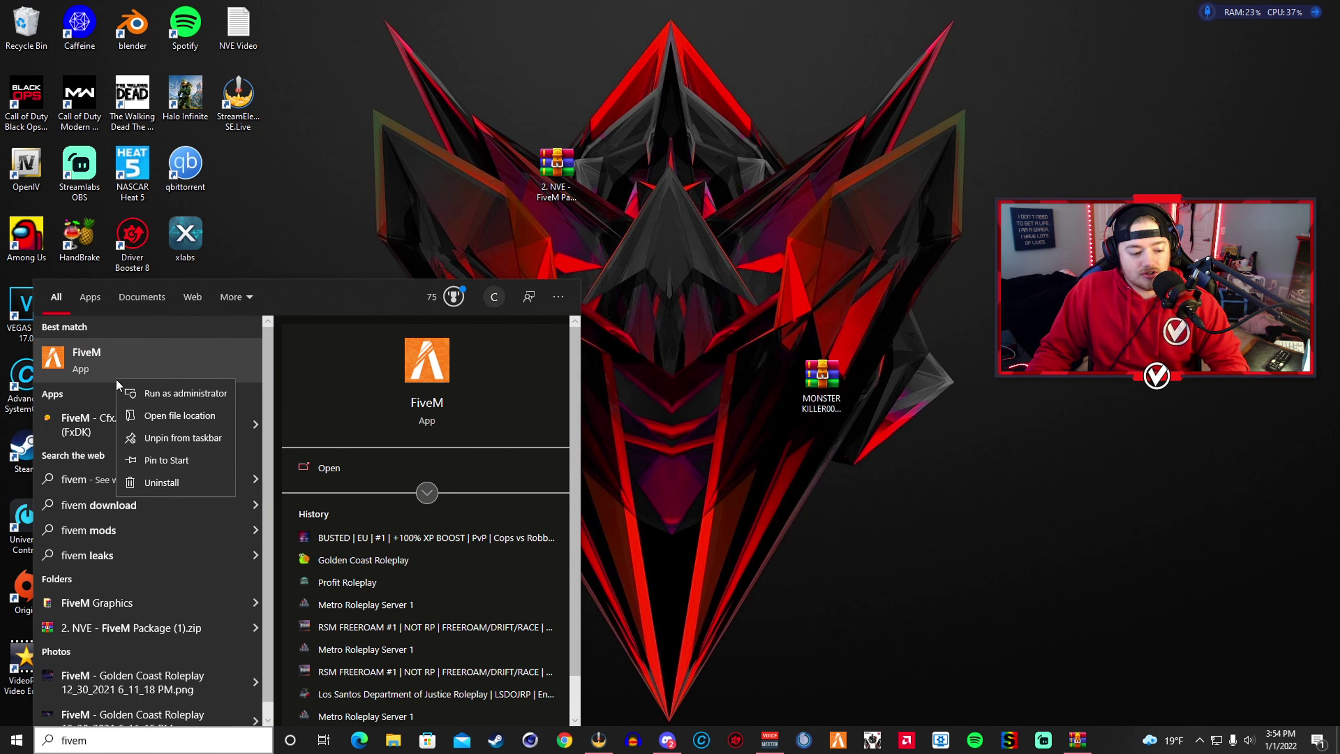
{"action": "left_click", "coordinate": [175, 423]}
{"action": "right_click", "coordinate": [694, 414]}
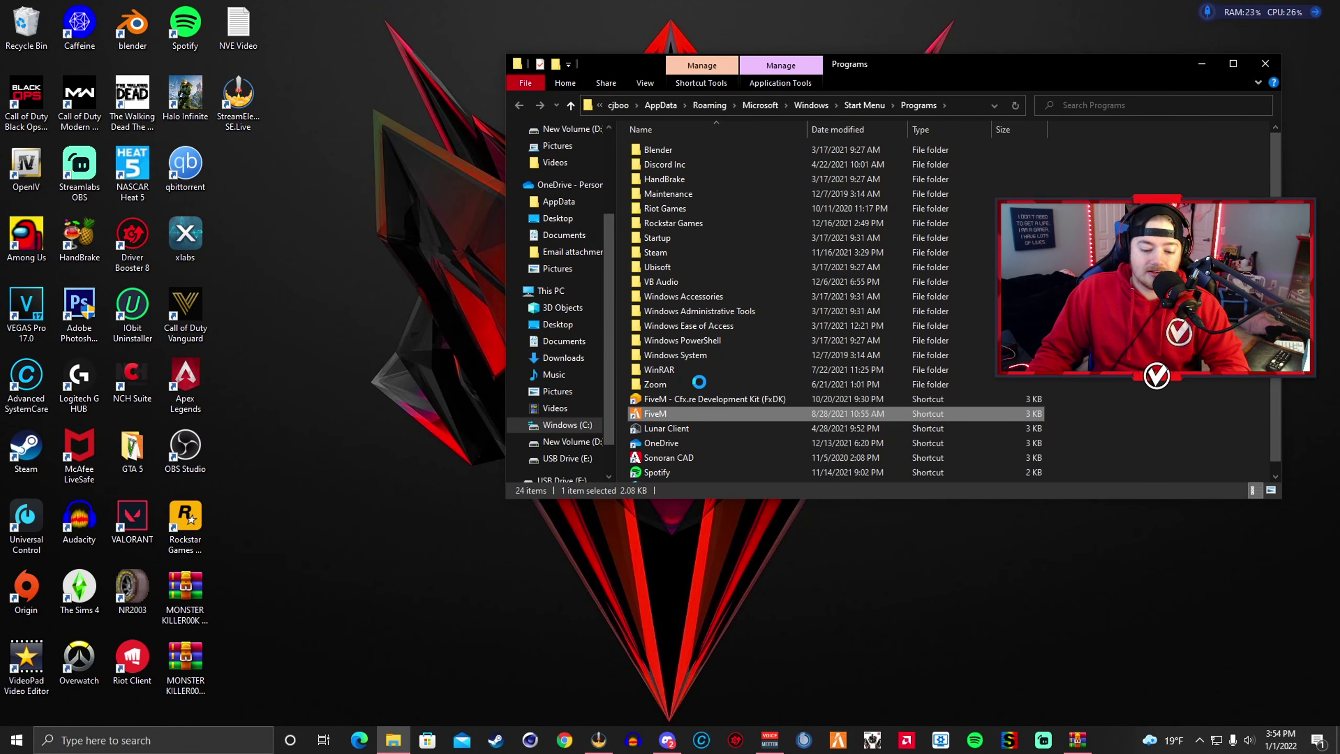
{"action": "left_click", "coordinate": [744, 363]}
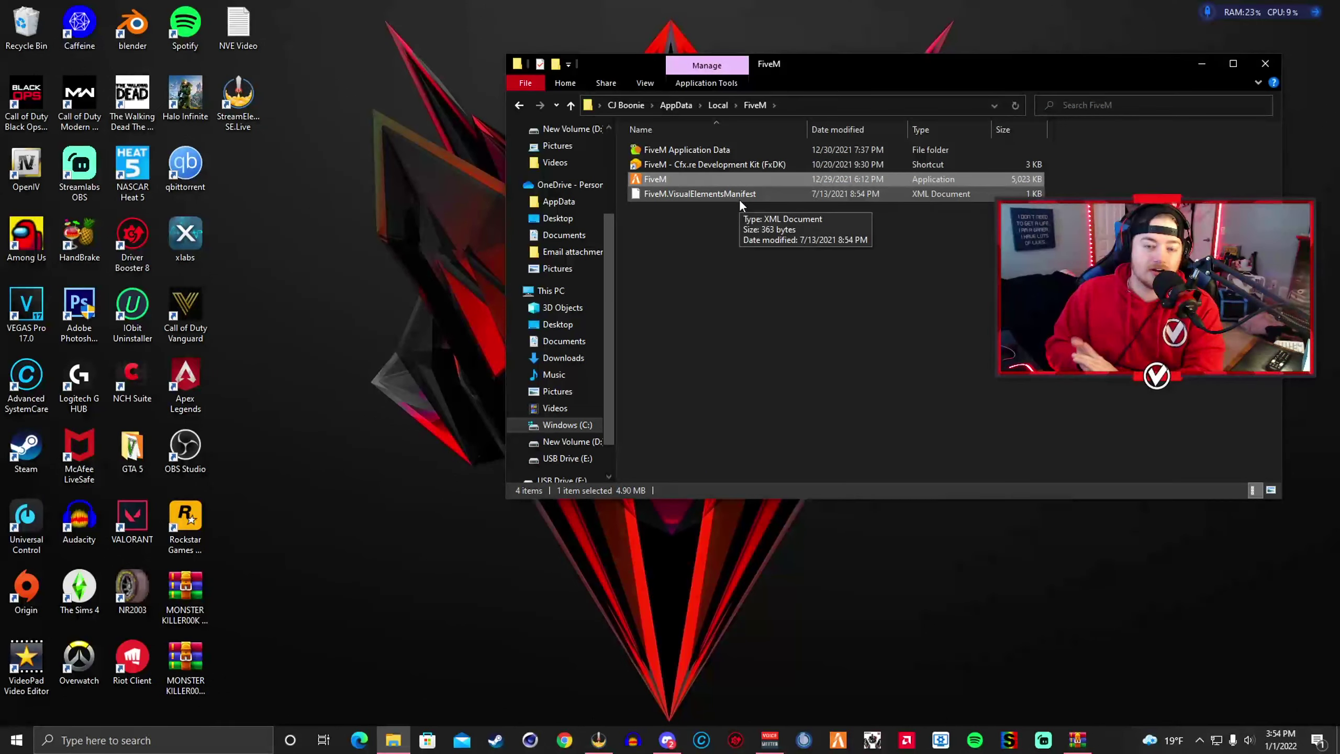
Step: Open the FiveM Application Data folder and minimize the window
{"action": "left_click", "coordinate": [766, 272]}
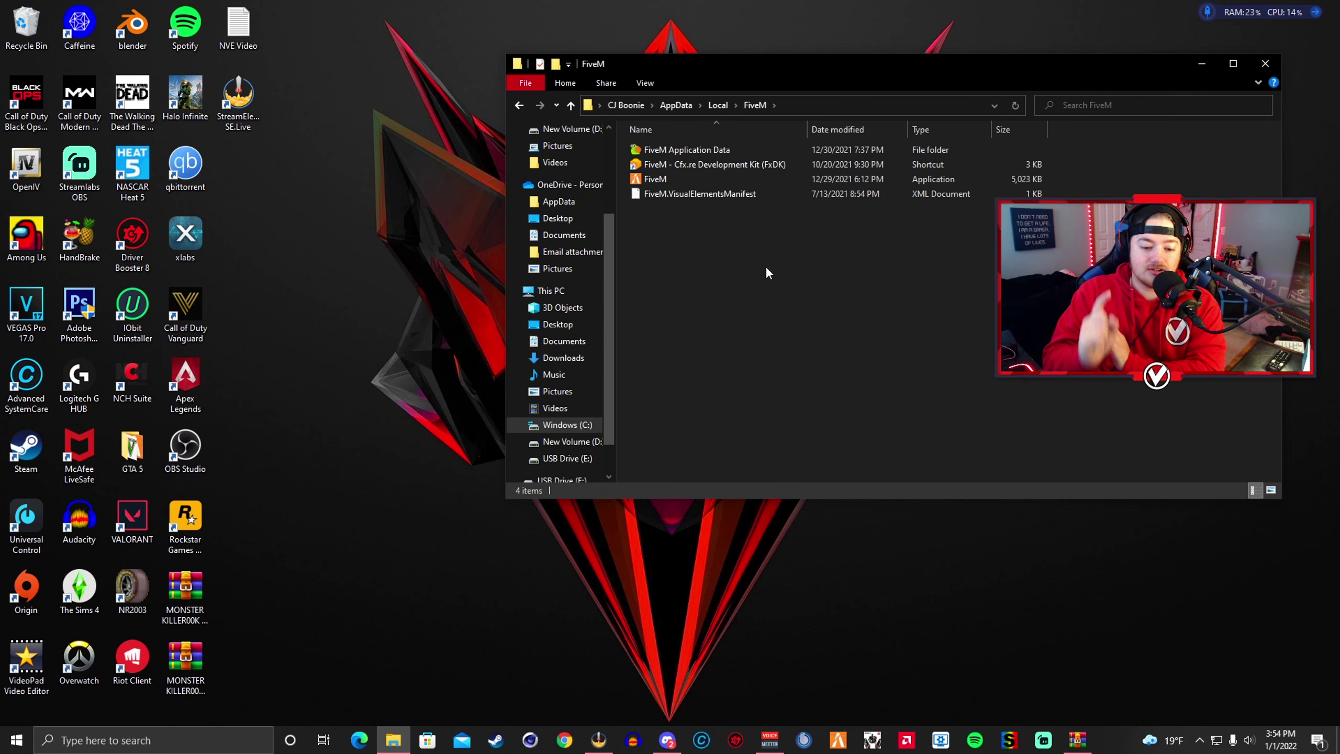
{"action": "double_click", "coordinate": [698, 152]}
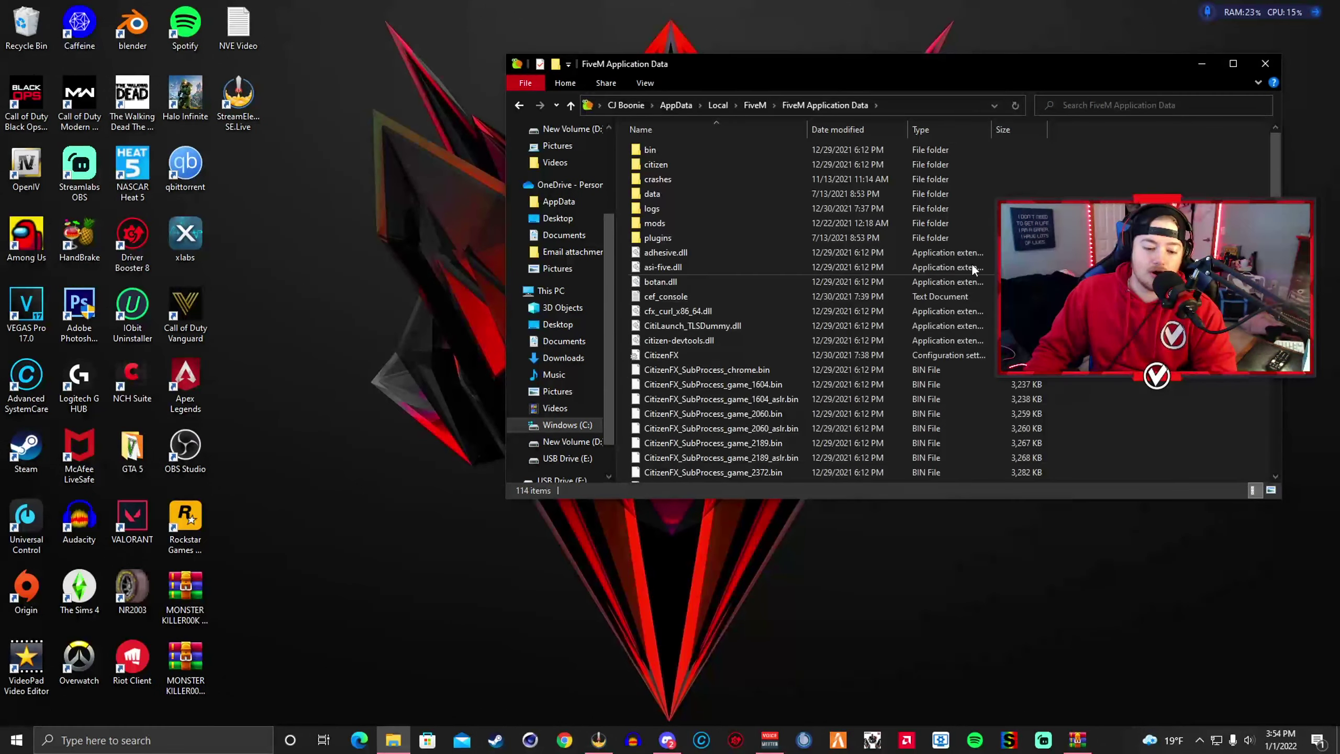
{"action": "left_click_drag", "start_coordinate": [1015, 67], "coordinate": [816, 44]}
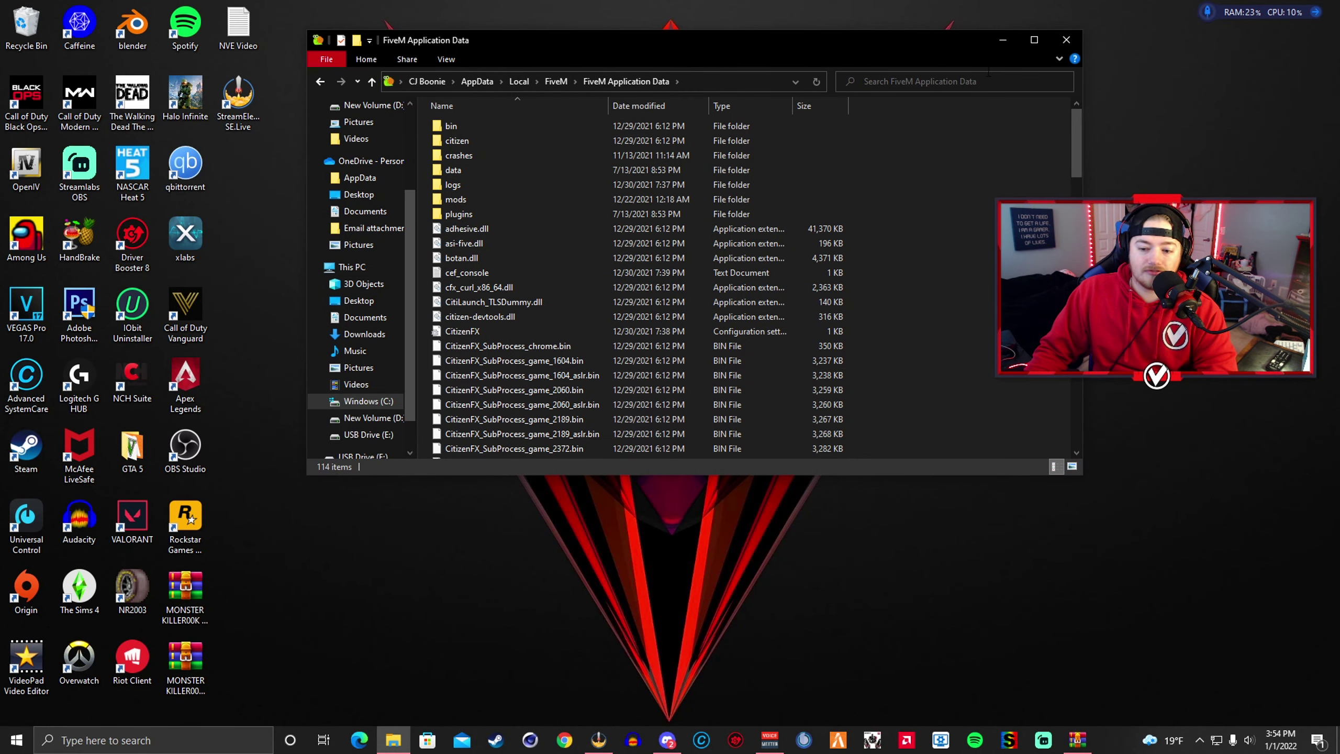
{"action": "left_click", "coordinate": [1005, 41]}
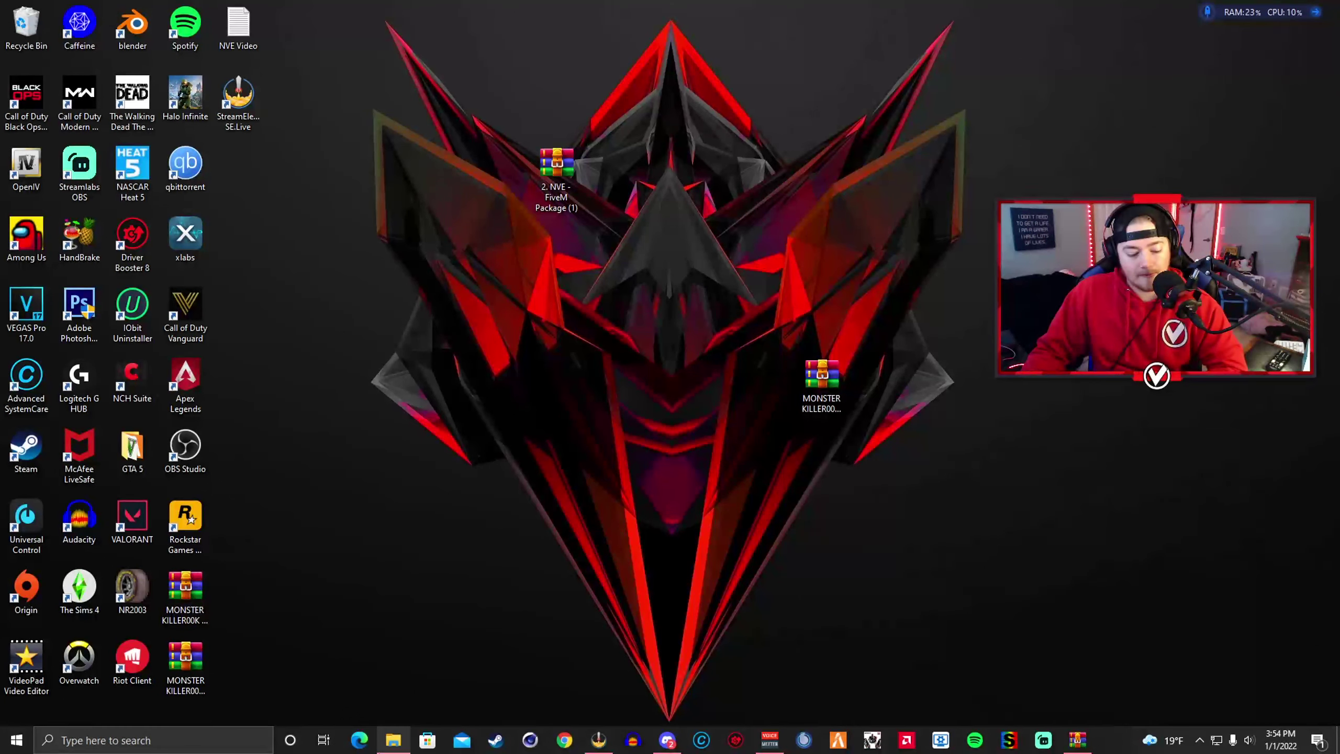
Step: Open a new File Explorer window on the Windows (C:) drive
{"action": "right_click", "coordinate": [393, 741]}
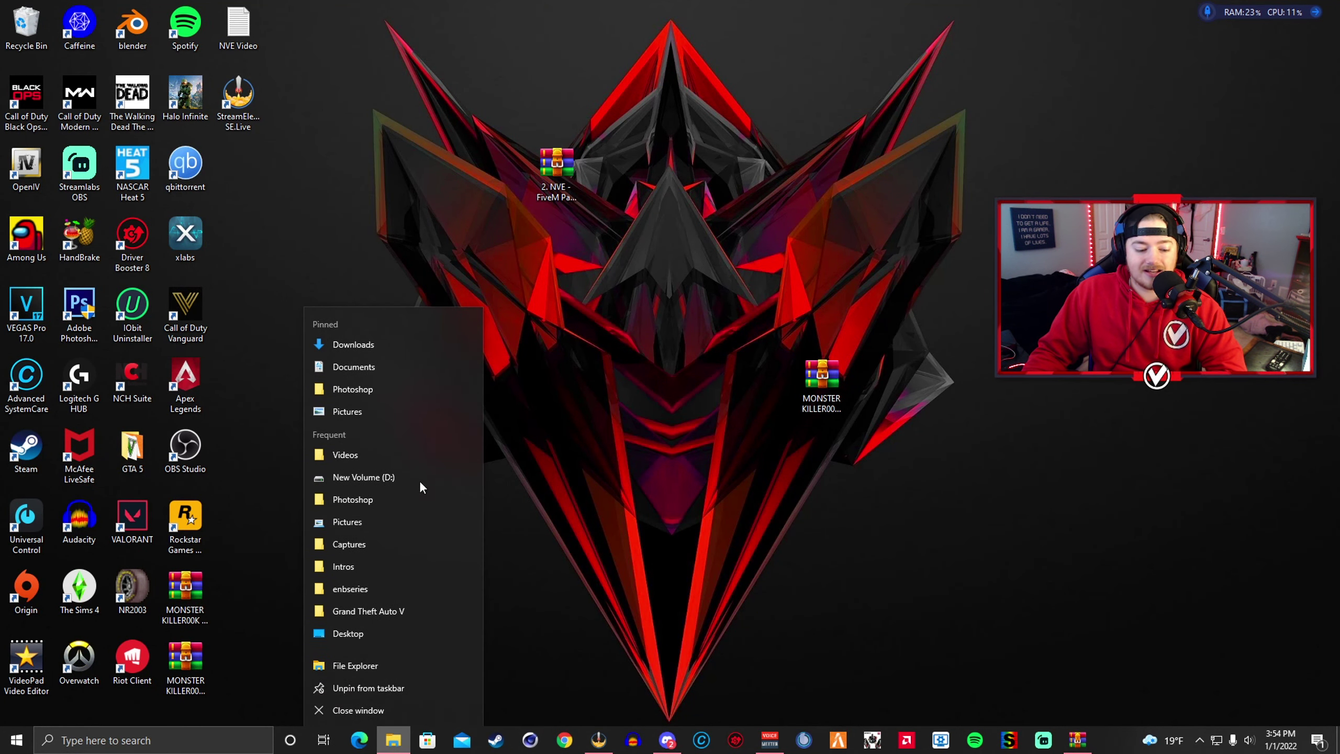
{"action": "left_click", "coordinate": [334, 715]}
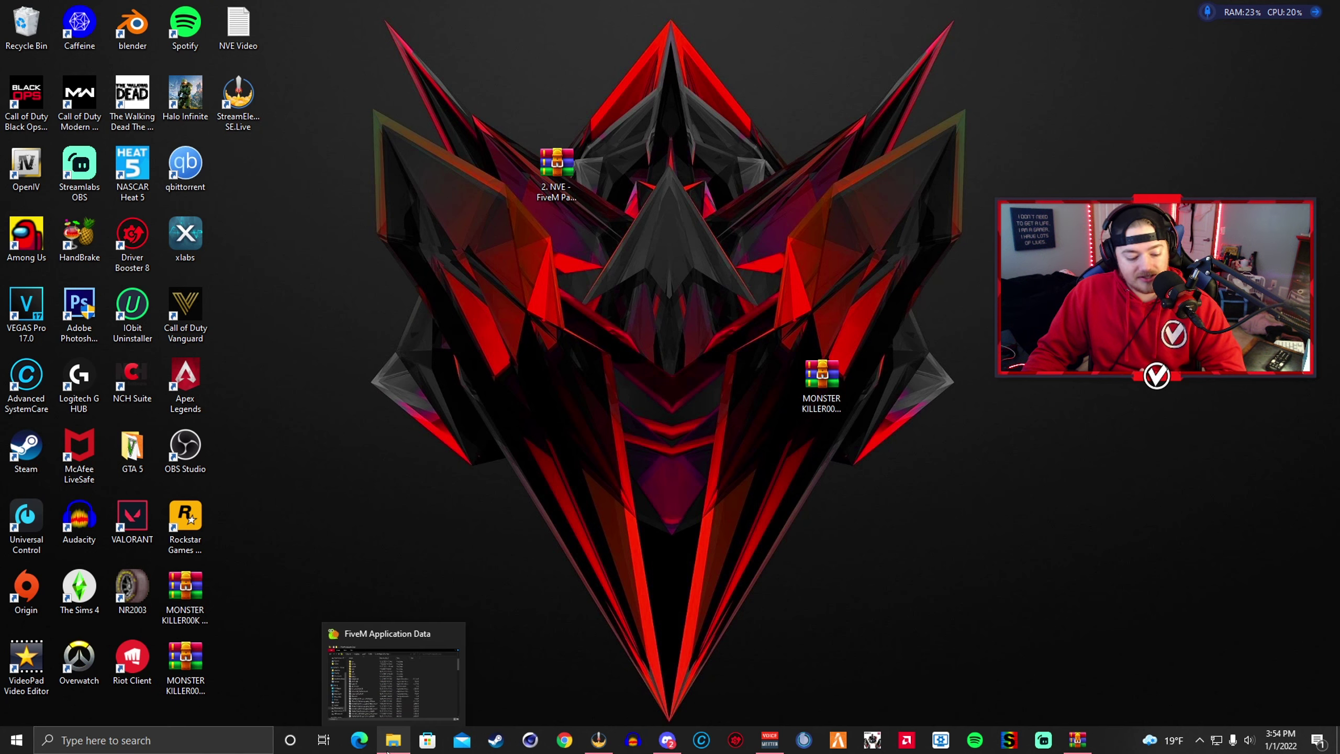
{"action": "right_click", "coordinate": [393, 740]}
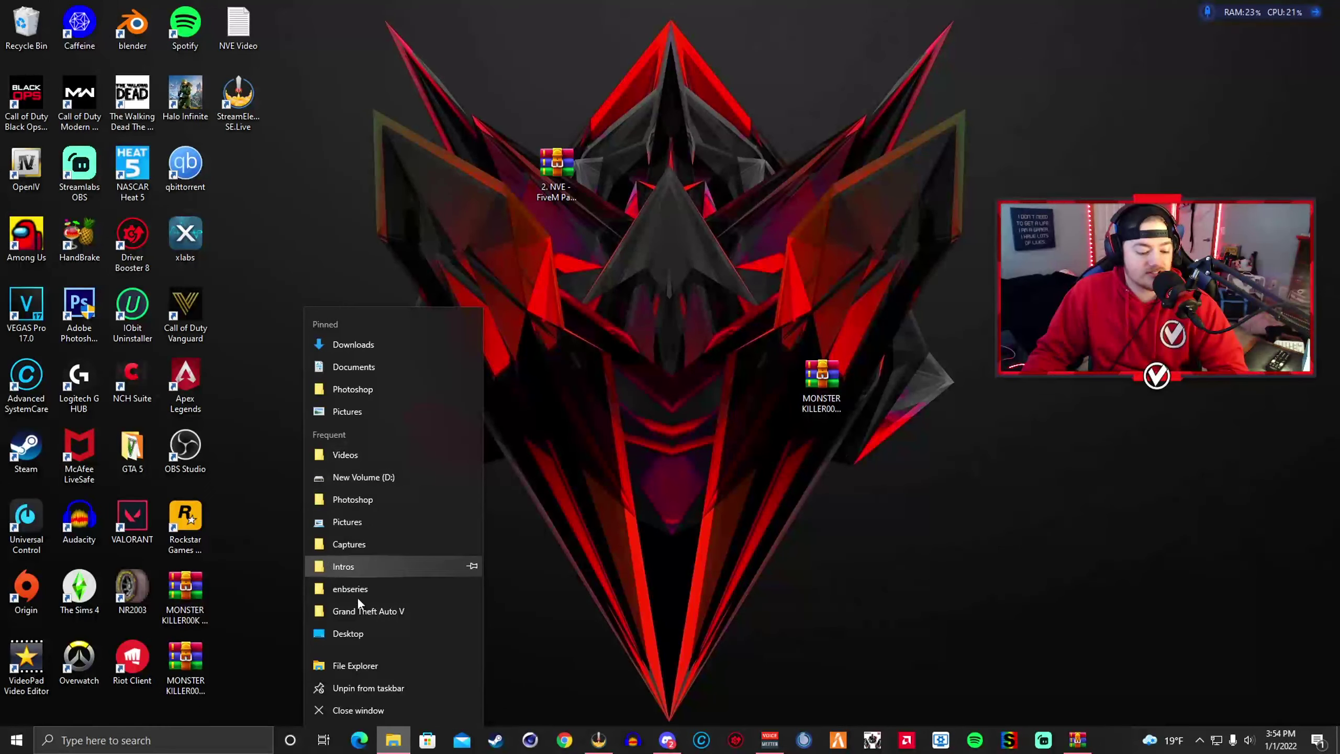
{"action": "left_click", "coordinate": [366, 665]}
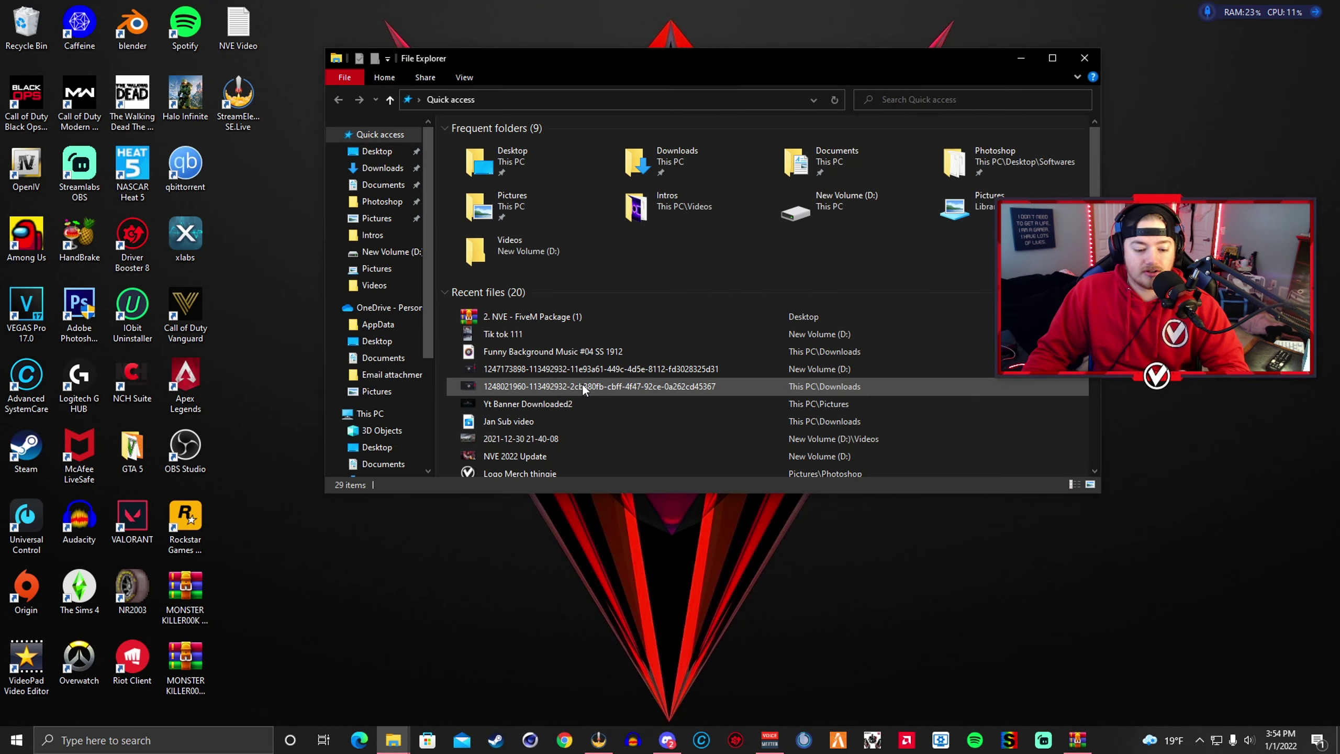
{"action": "scroll", "coordinate": [391, 375], "scroll_direction": "down", "scroll_amount": 2}
{"action": "scroll", "coordinate": [390, 375], "scroll_direction": "down", "scroll_amount": 2}
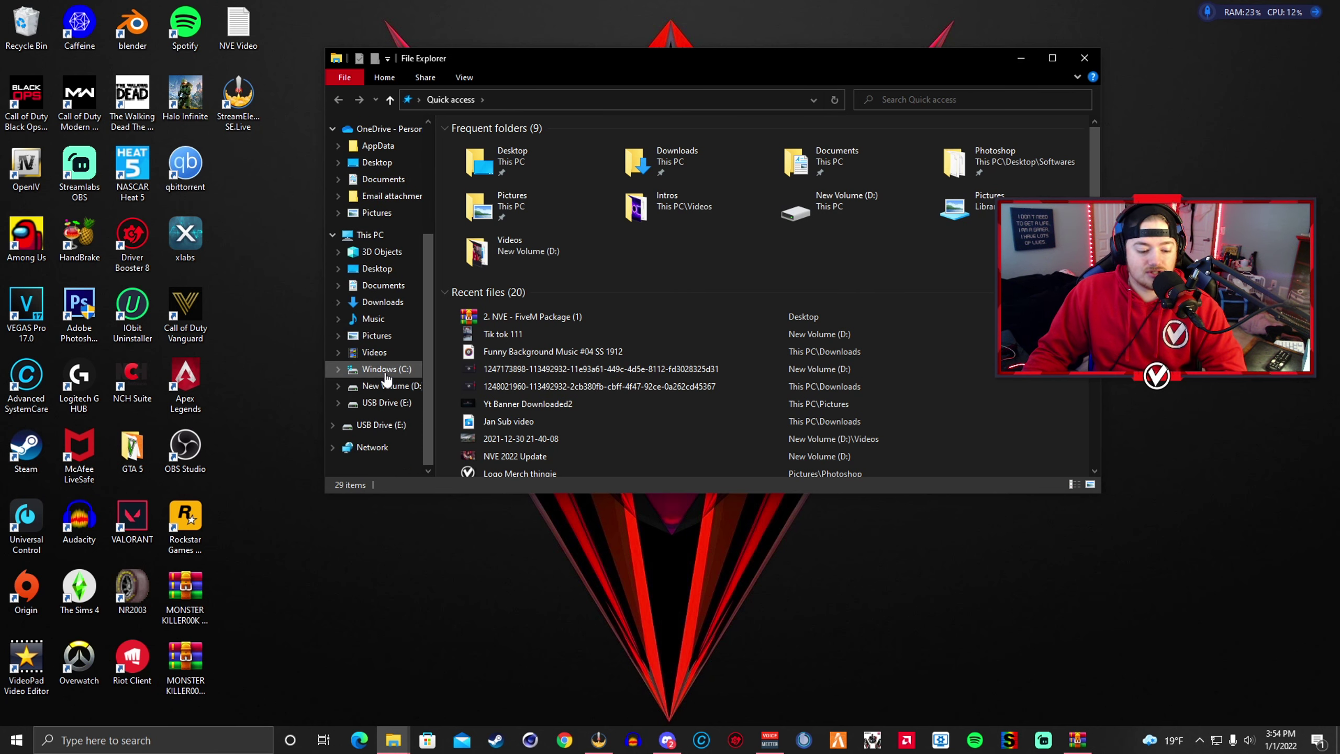
{"action": "left_click", "coordinate": [388, 371]}
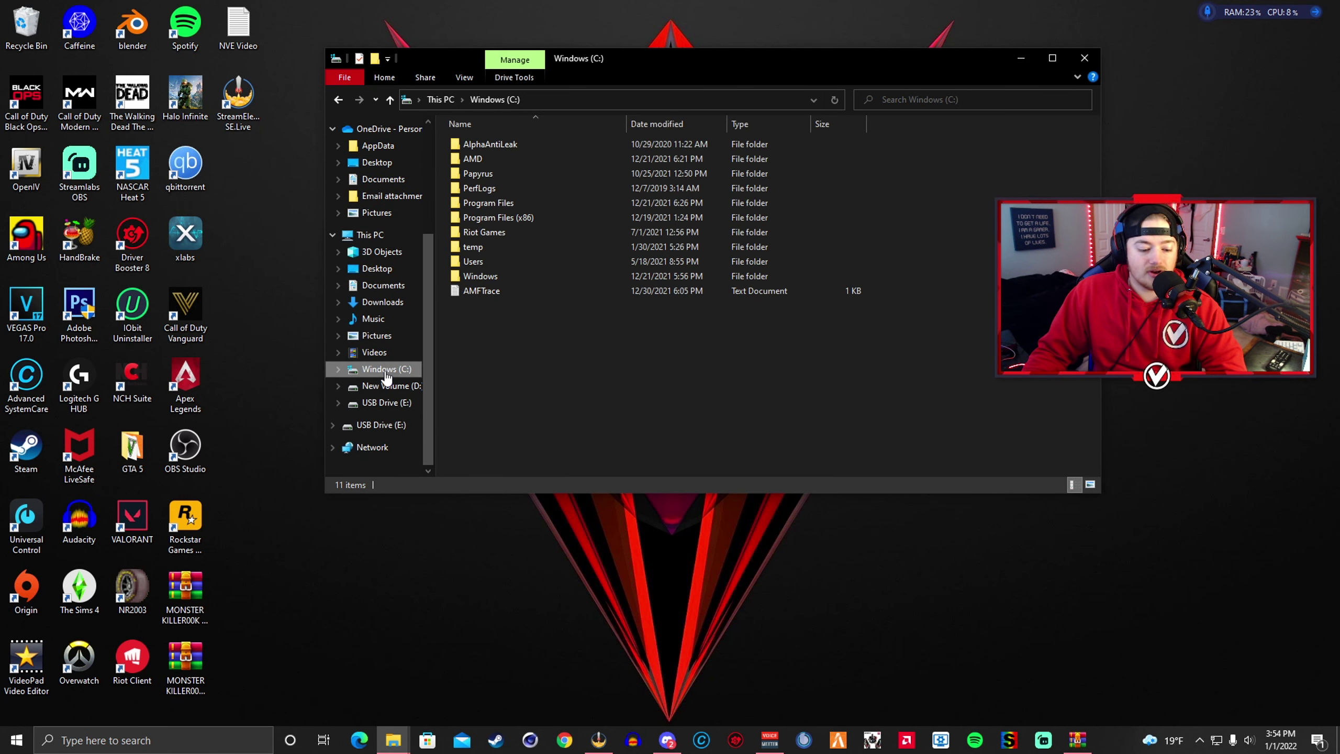
Step: Browse to Program Files (x86)\Steam\steamapps\common\Grand Theft Auto V and minimize the window
{"action": "double_click", "coordinate": [507, 217]}
{"action": "scroll", "coordinate": [530, 323], "scroll_direction": "down", "scroll_amount": 5}
{"action": "scroll", "coordinate": [530, 323], "scroll_direction": "down", "scroll_amount": 6}
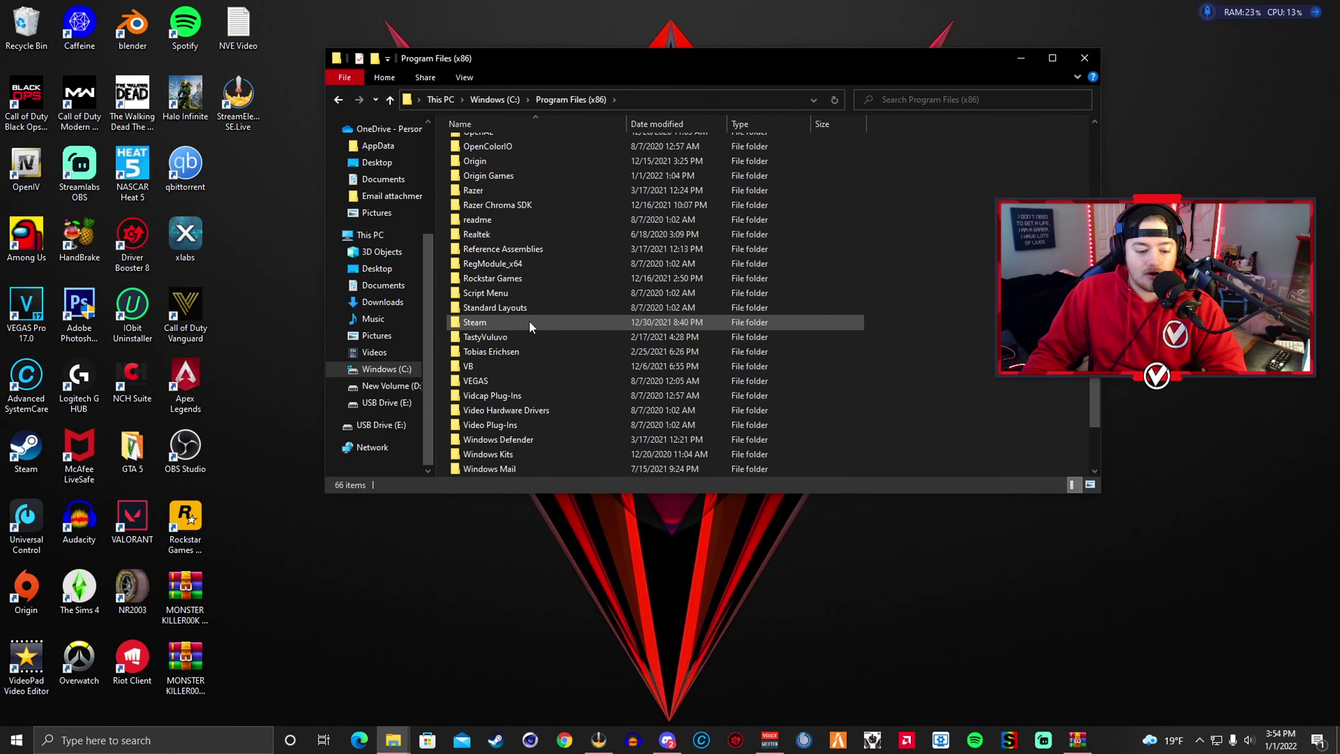
{"action": "double_click", "coordinate": [473, 324]}
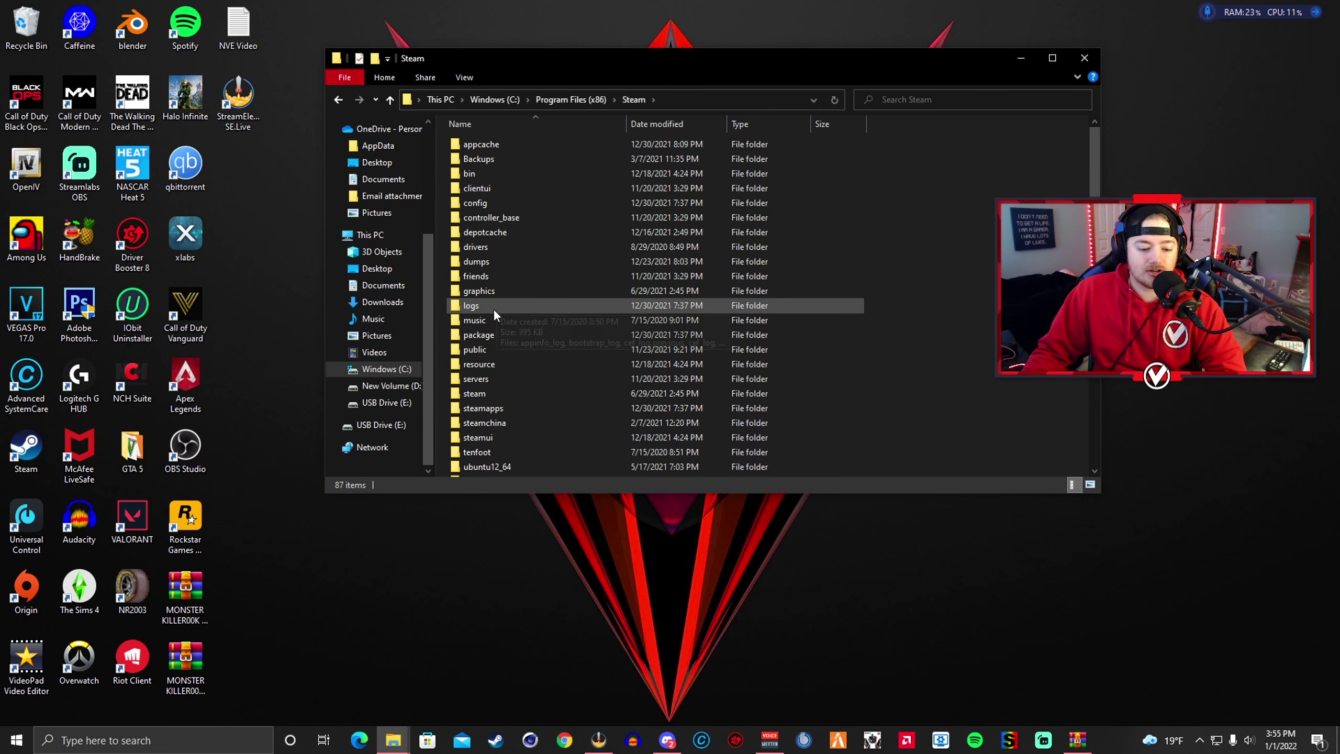
{"action": "double_click", "coordinate": [499, 409]}
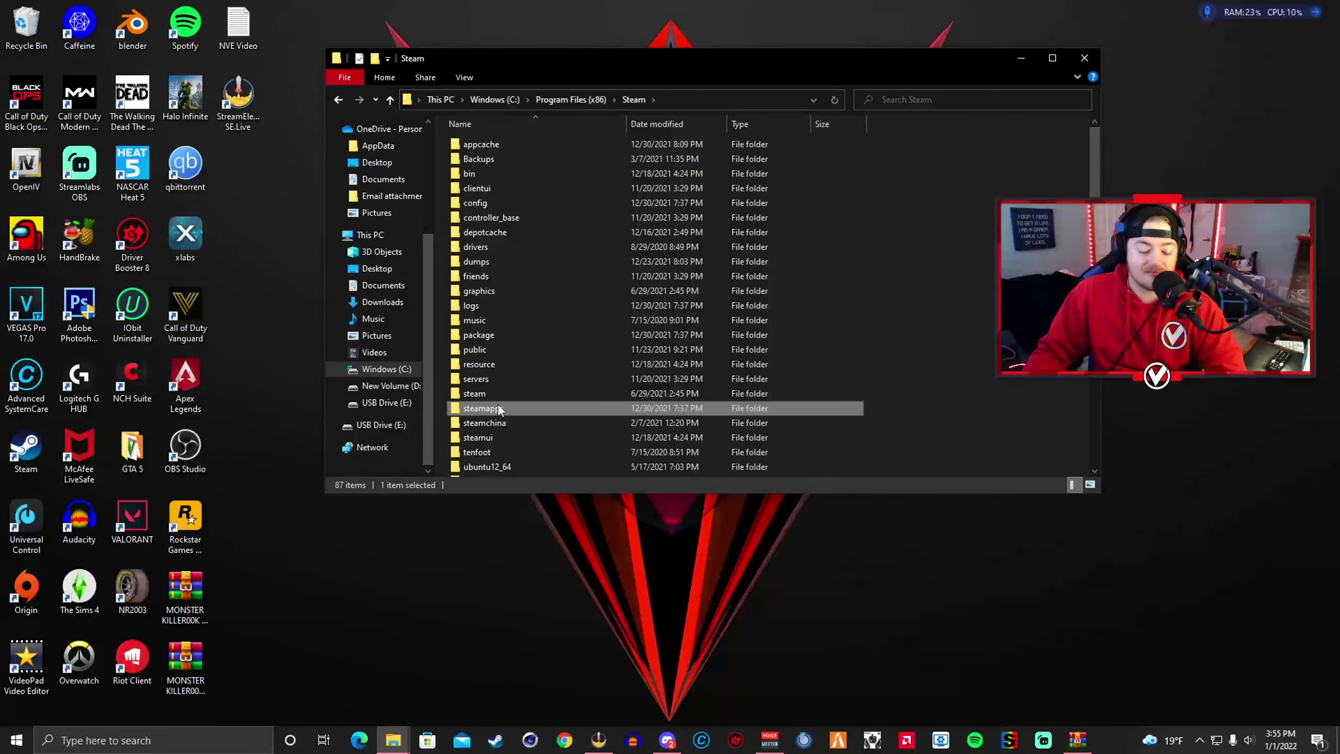
{"action": "double_click", "coordinate": [491, 143]}
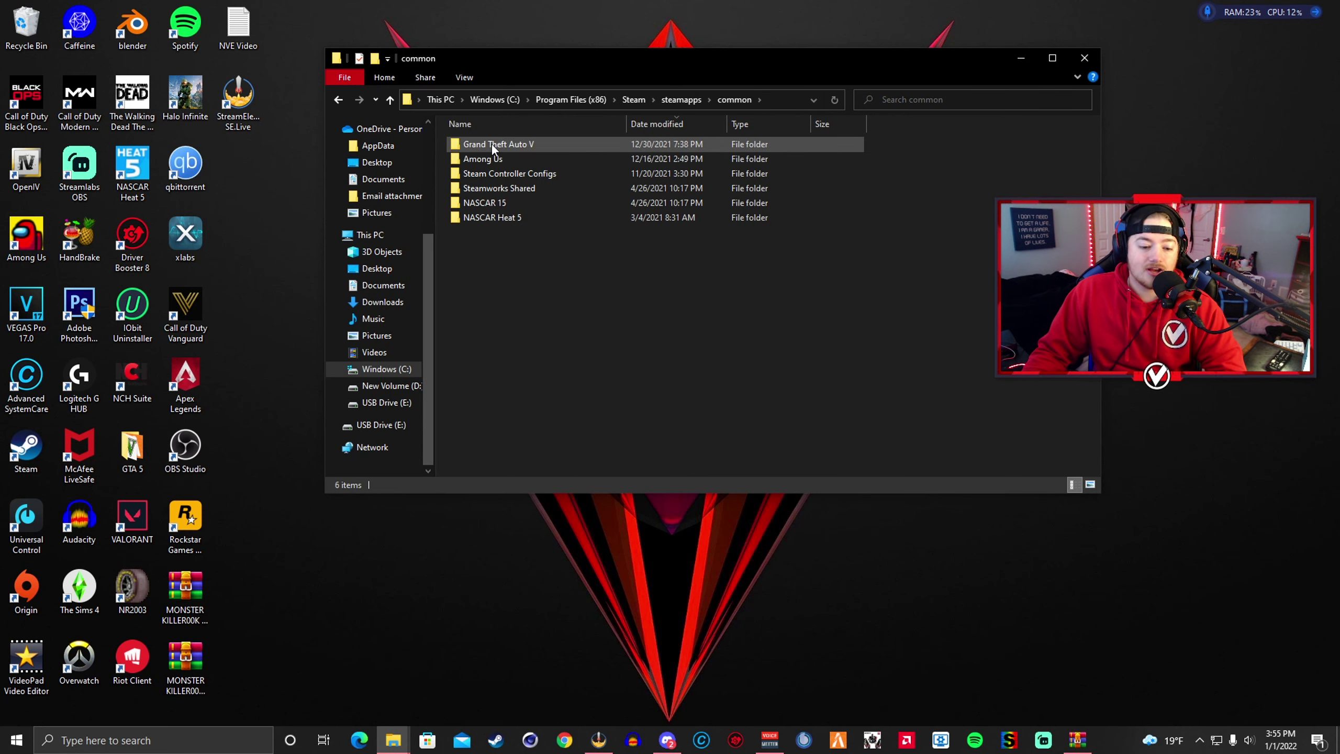
{"action": "double_click", "coordinate": [492, 144]}
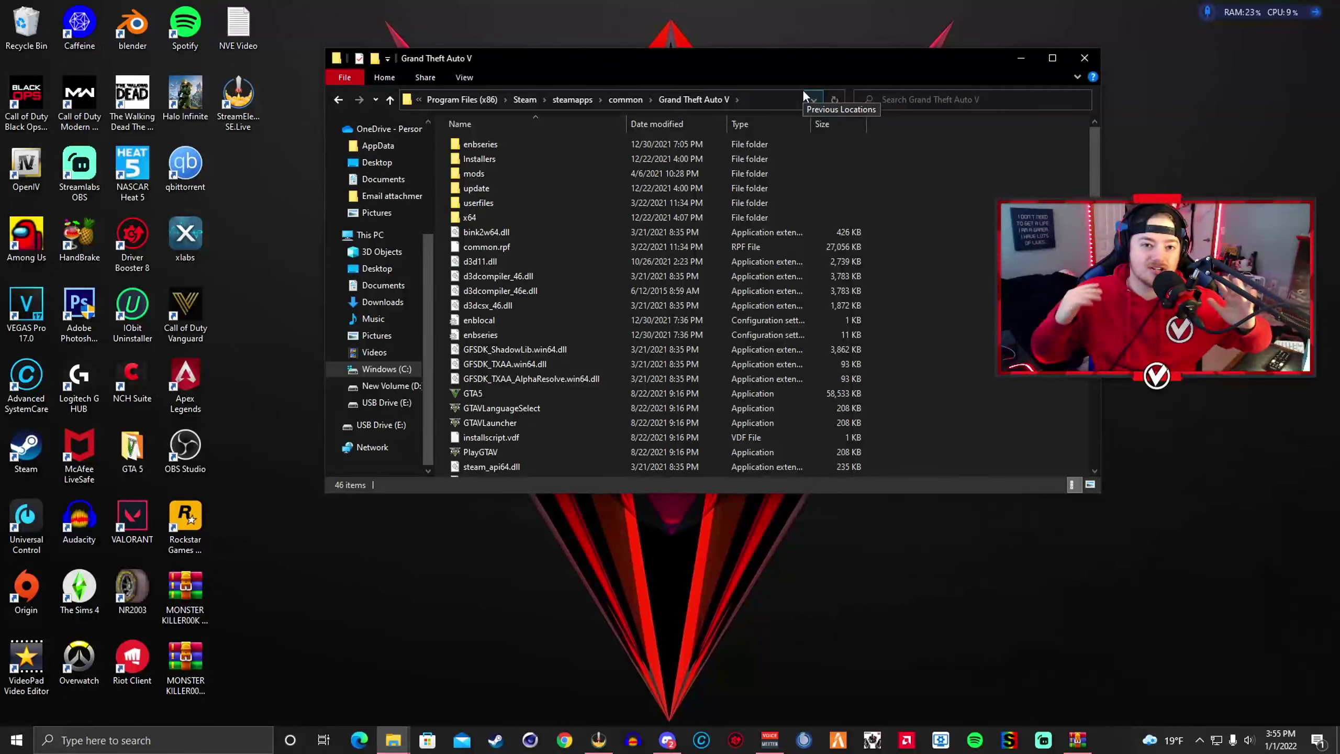
{"action": "left_click", "coordinate": [1021, 58]}
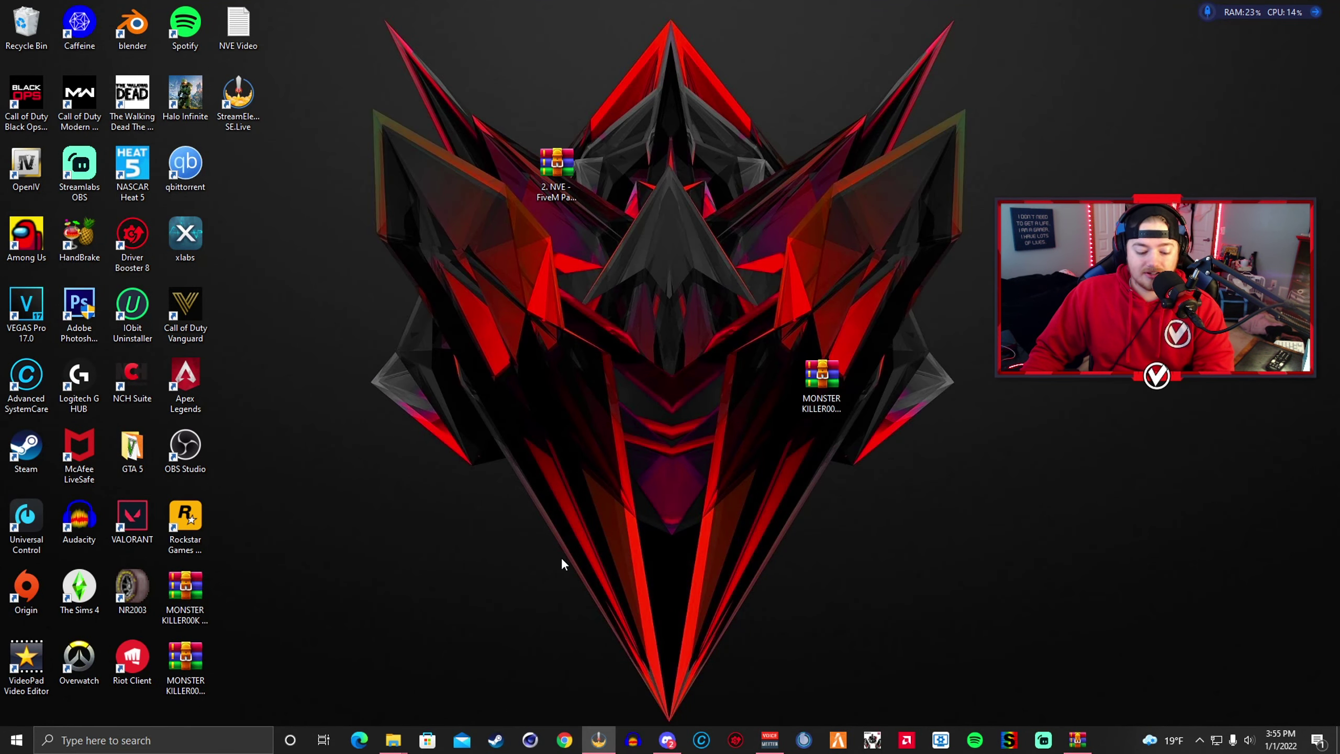
Step: Restore the FiveM Application Data and NVE archive windows and arrange them side by side
{"action": "mouse_move", "coordinate": [392, 739]}
{"action": "left_click", "coordinate": [356, 678]}
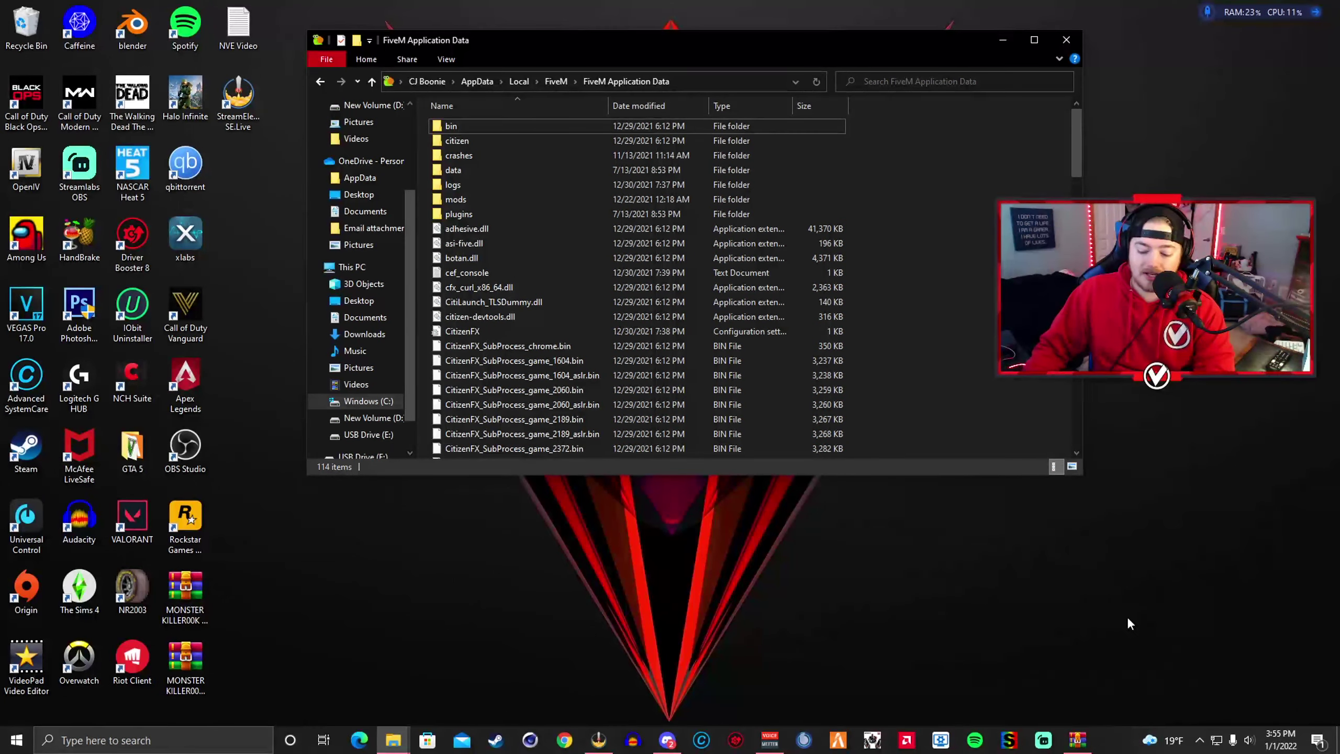
{"action": "left_click", "coordinate": [1077, 739]}
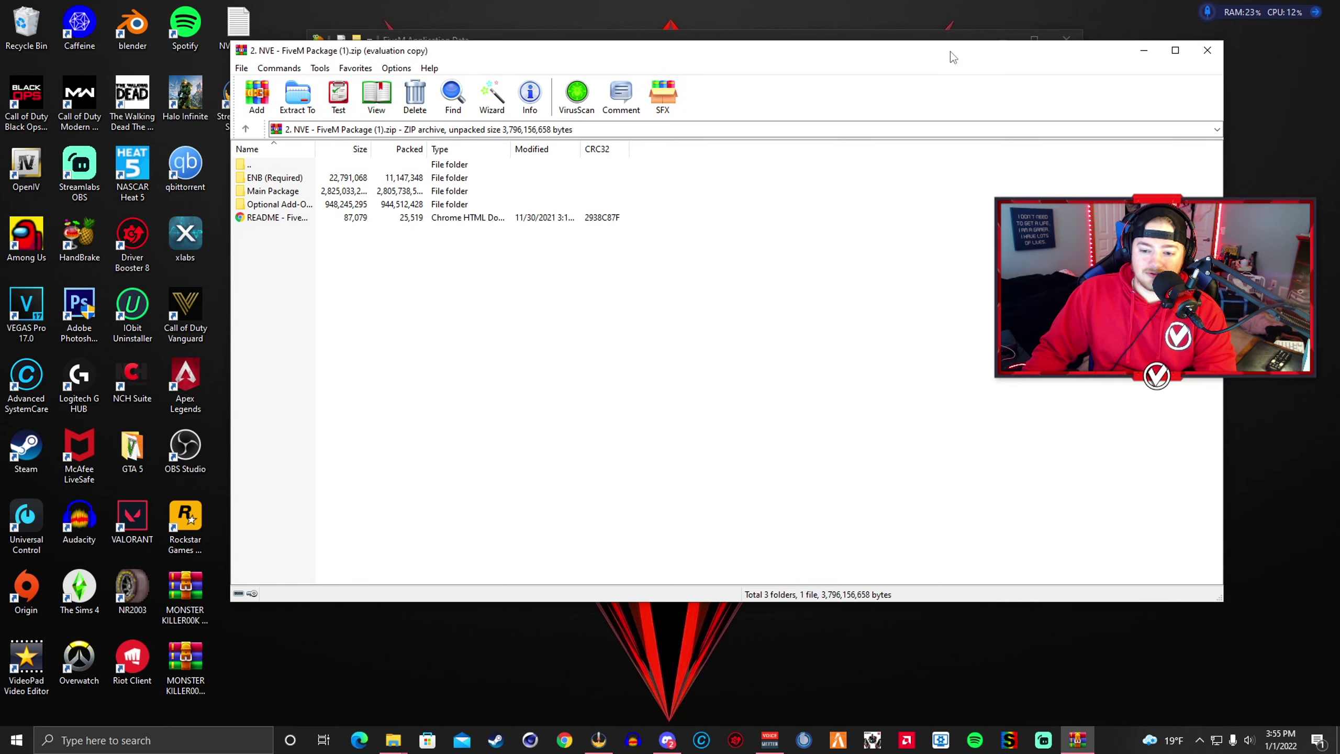
{"action": "left_click_drag", "start_coordinate": [900, 51], "coordinate": [1338, 84]}
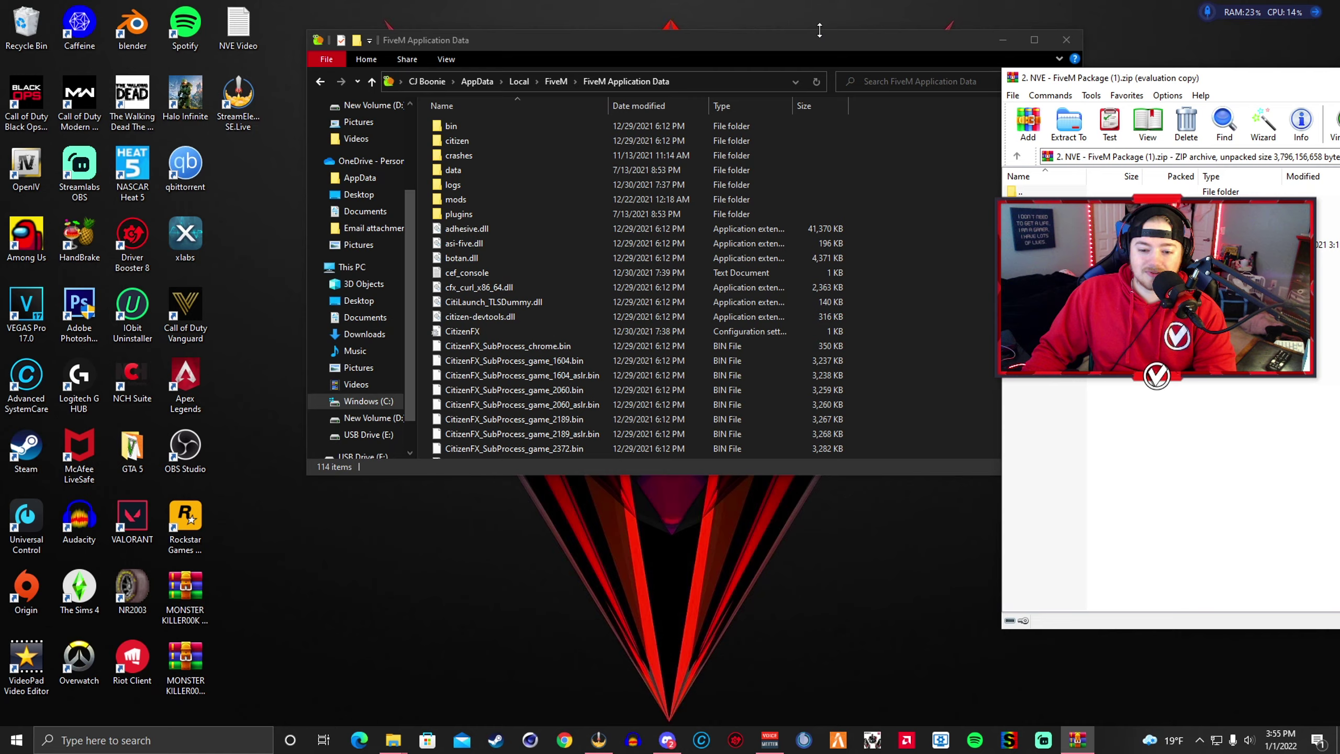
{"action": "left_click_drag", "start_coordinate": [685, 40], "coordinate": [551, 49]}
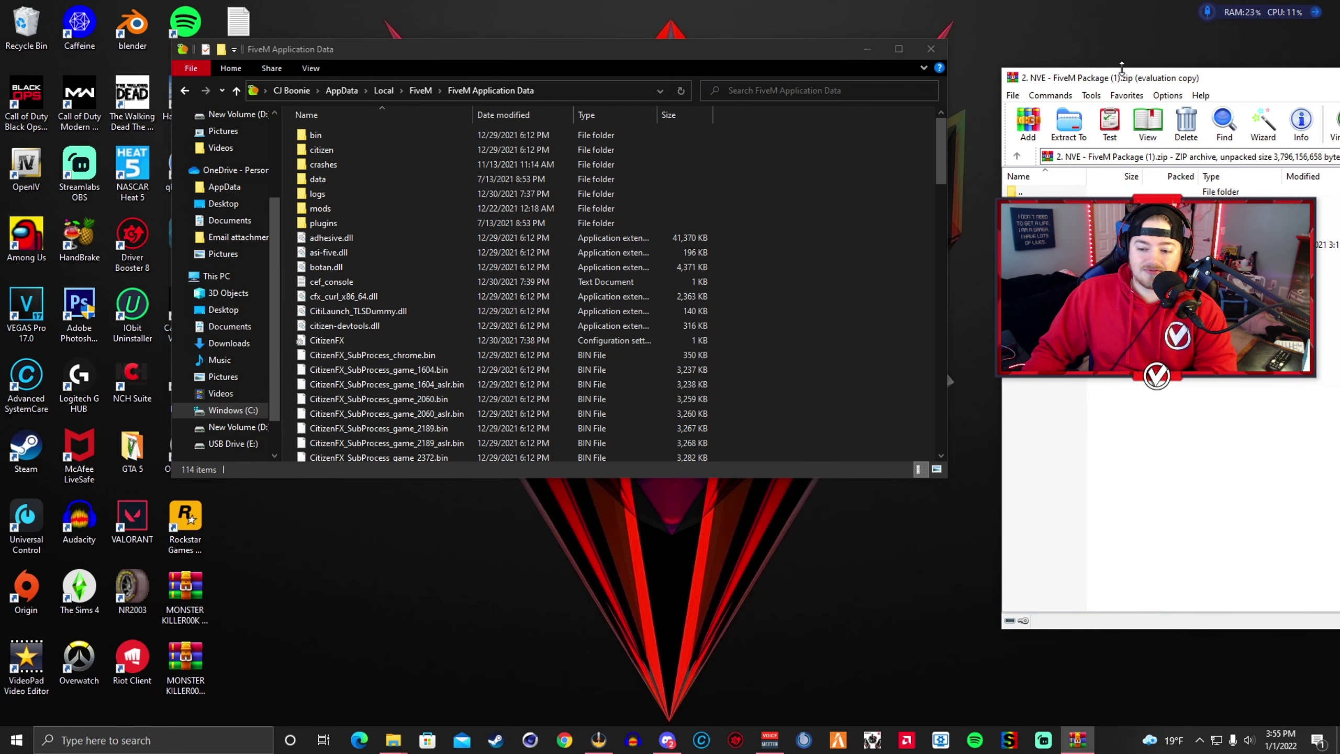
{"action": "left_click_drag", "start_coordinate": [1125, 87], "coordinate": [1074, 64]}
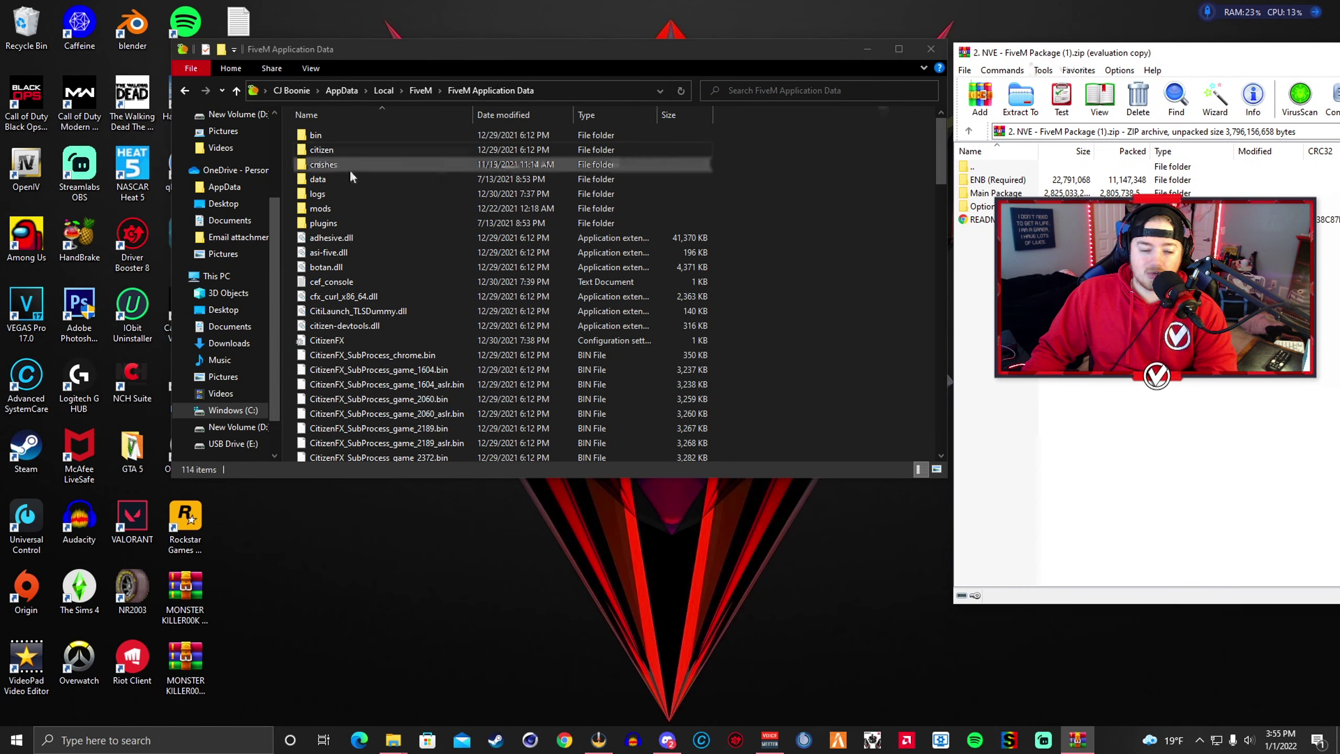
Step: Inspect both mods folders, then return to Main Package and FiveM Application Data
{"action": "double_click", "coordinate": [321, 208]}
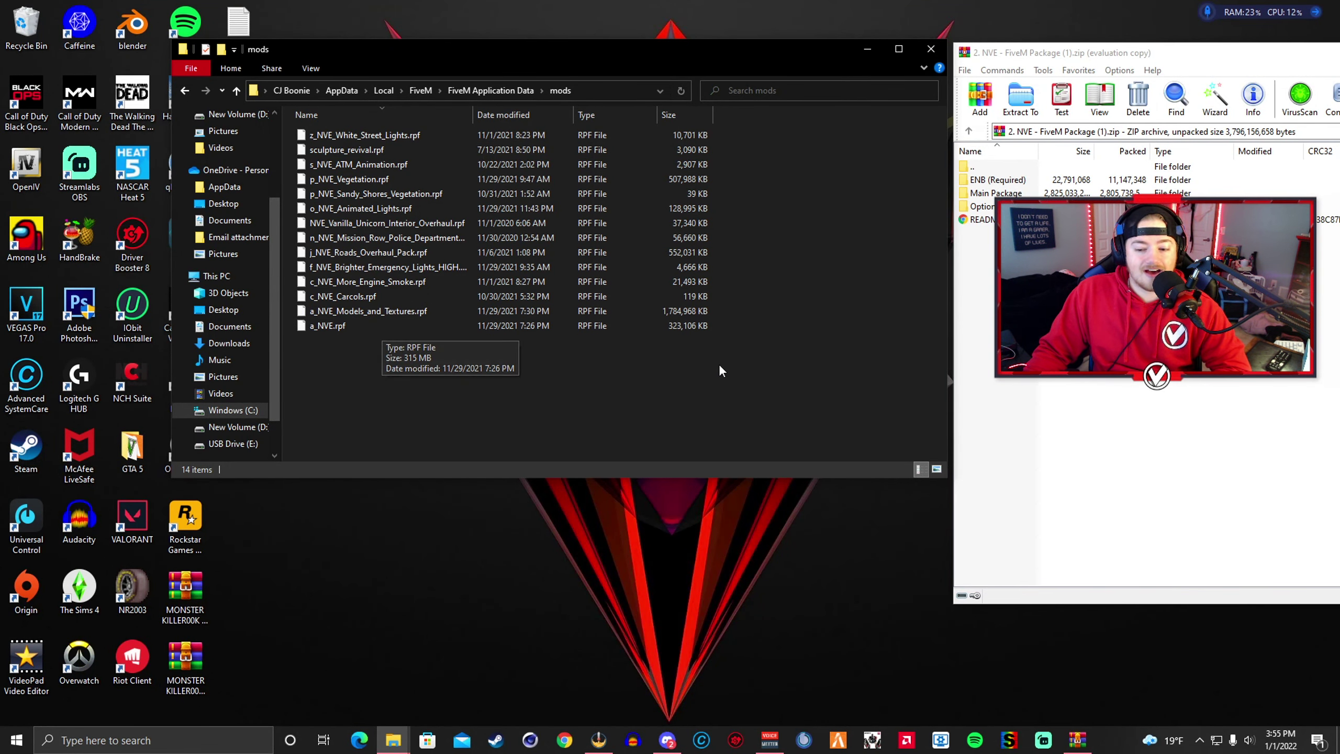
{"action": "left_click", "coordinate": [1052, 64]}
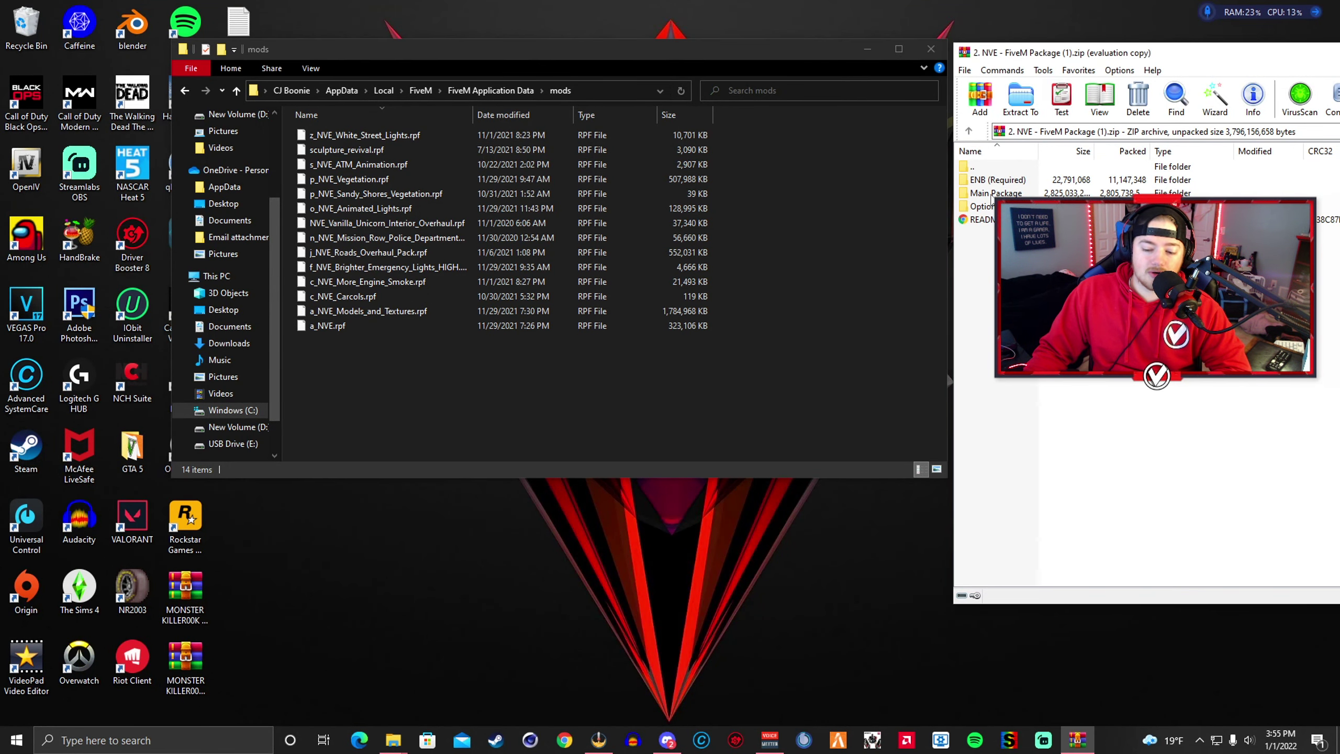
{"action": "double_click", "coordinate": [992, 194]}
{"action": "double_click", "coordinate": [982, 180]}
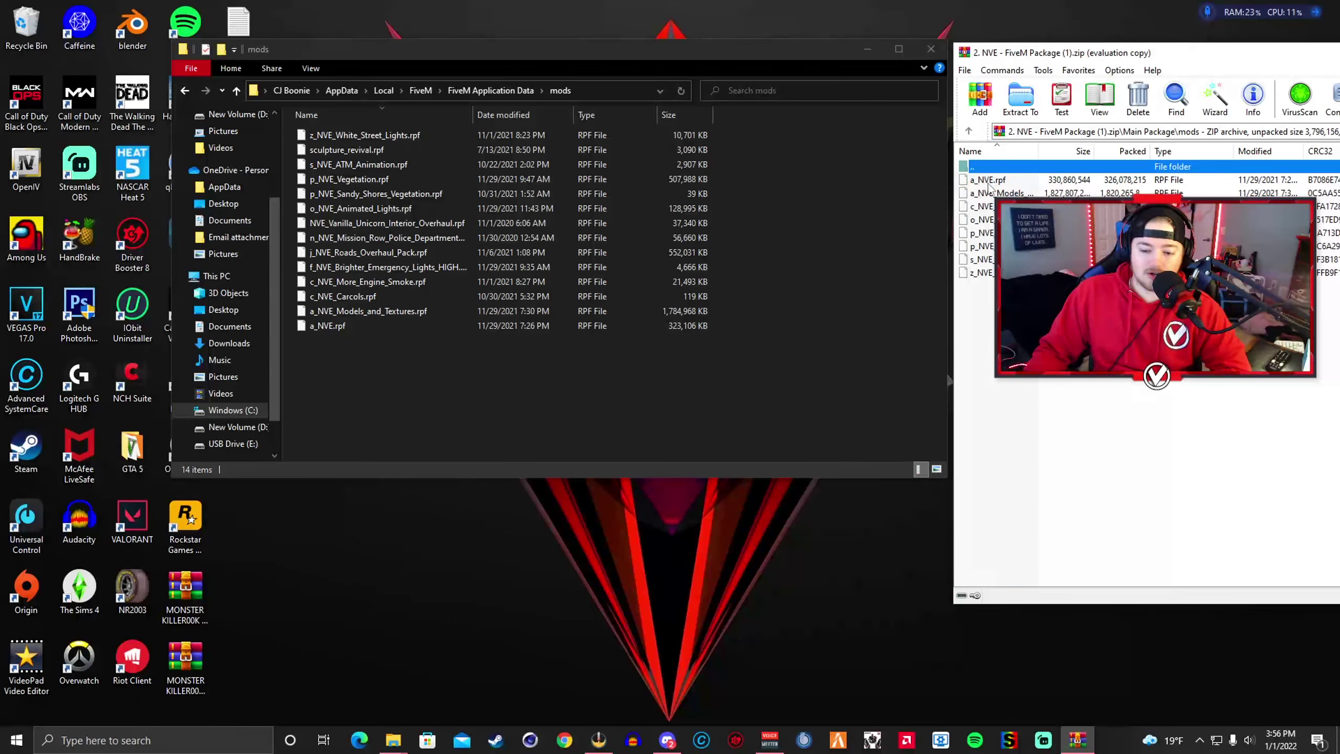
{"action": "left_click_drag", "start_coordinate": [1032, 58], "coordinate": [1014, 53]}
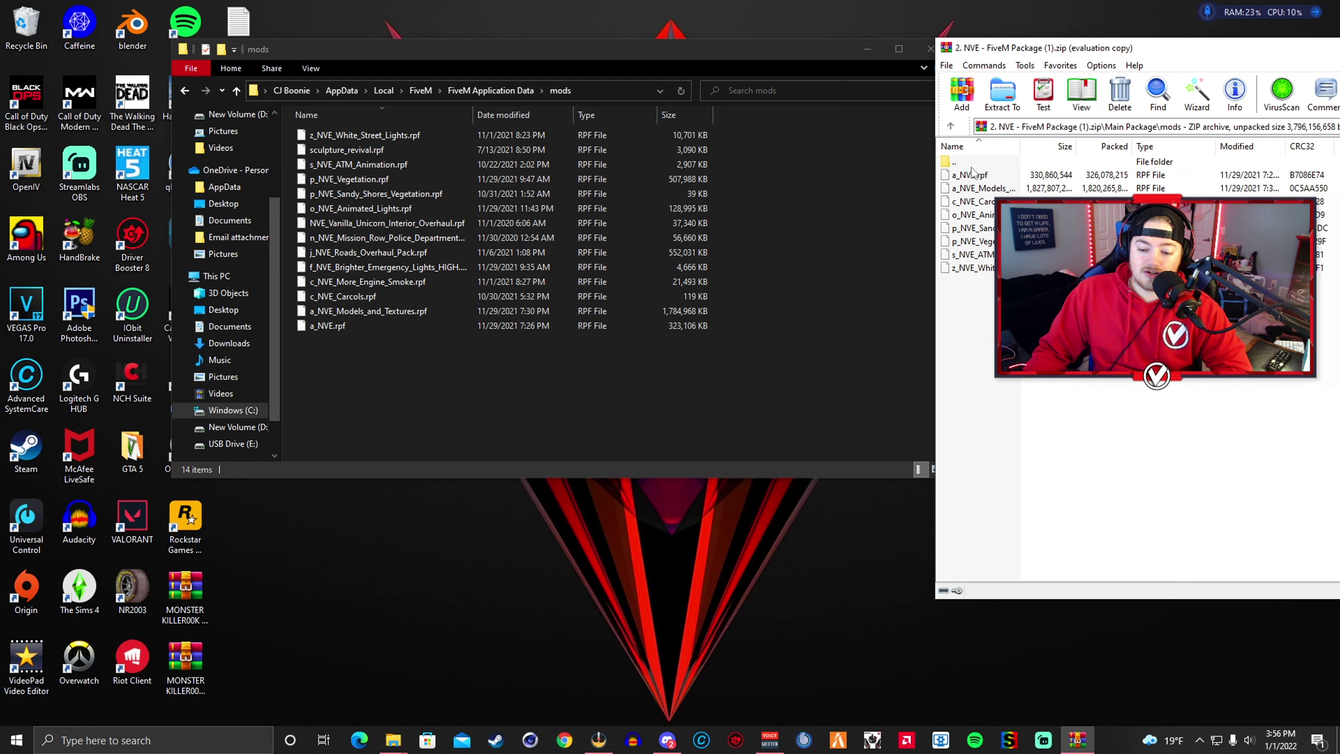
{"action": "double_click", "coordinate": [955, 162]}
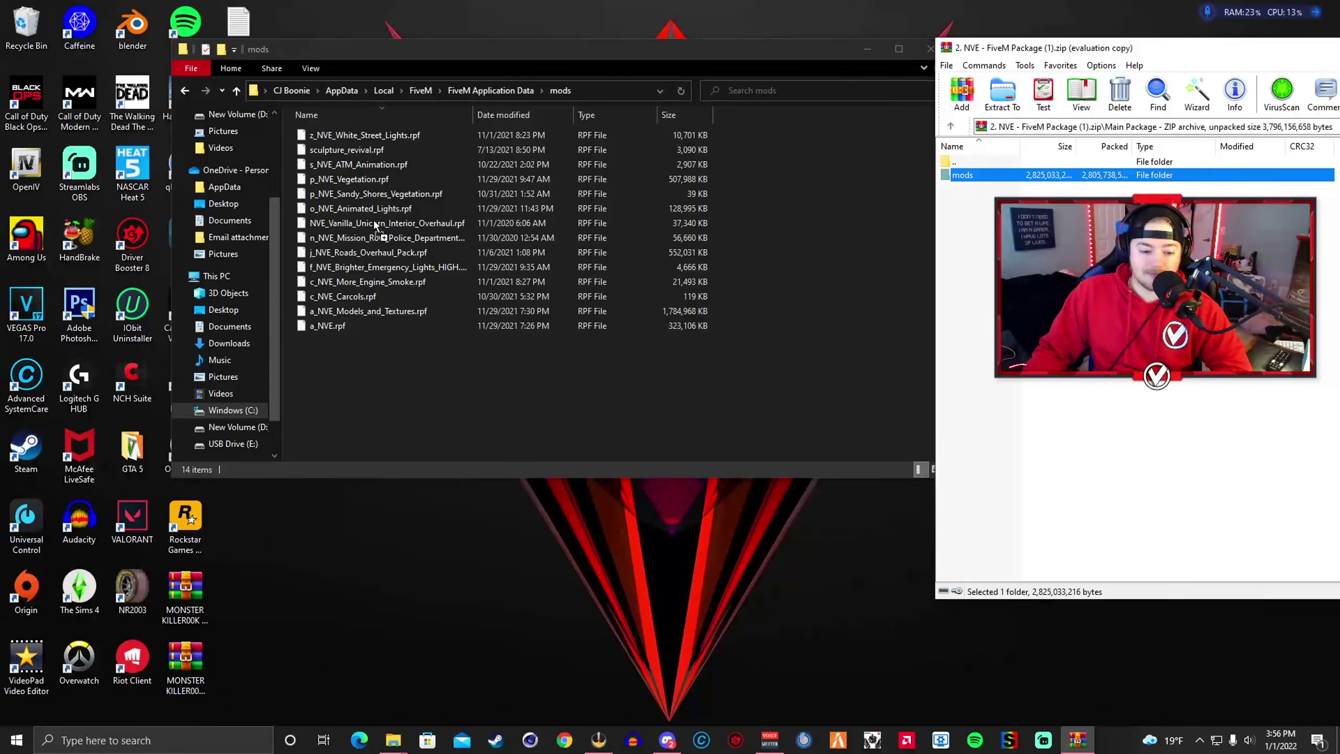
{"action": "left_click", "coordinate": [539, 89]}
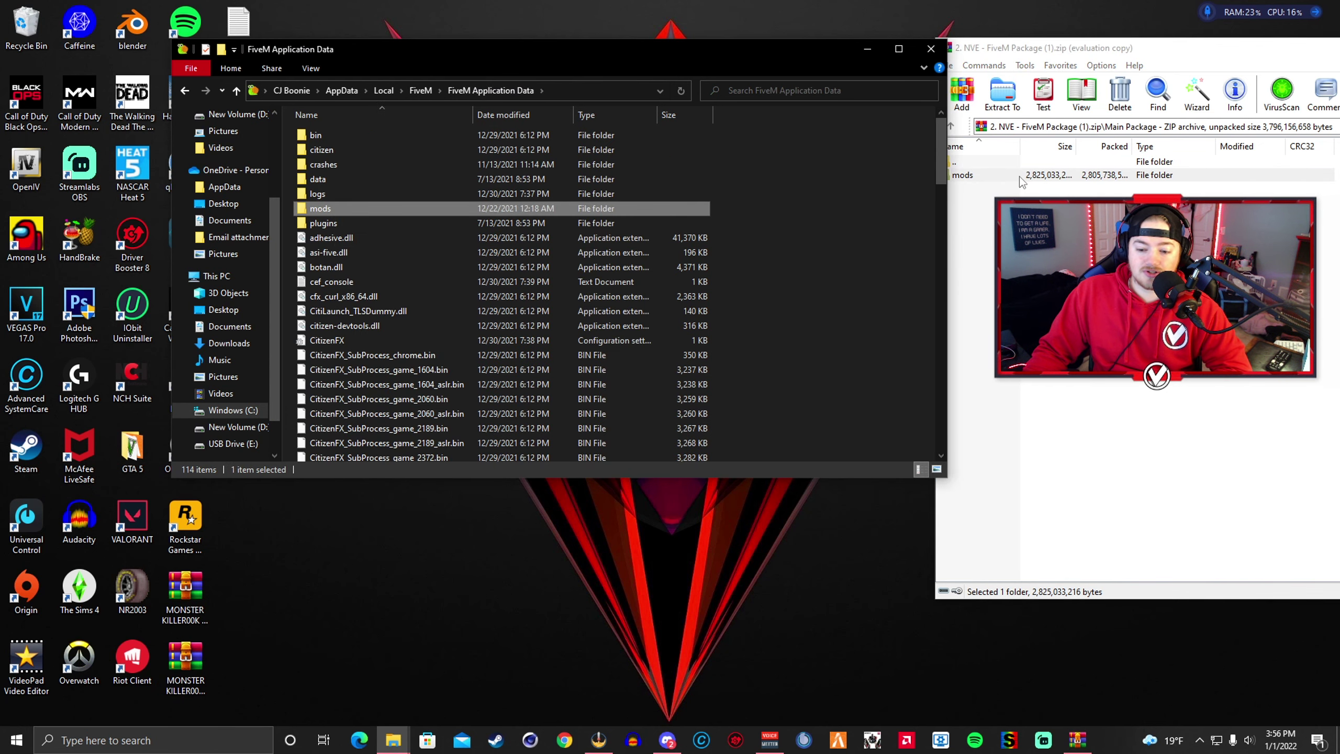
{"action": "key", "text": "alt+Tab"}
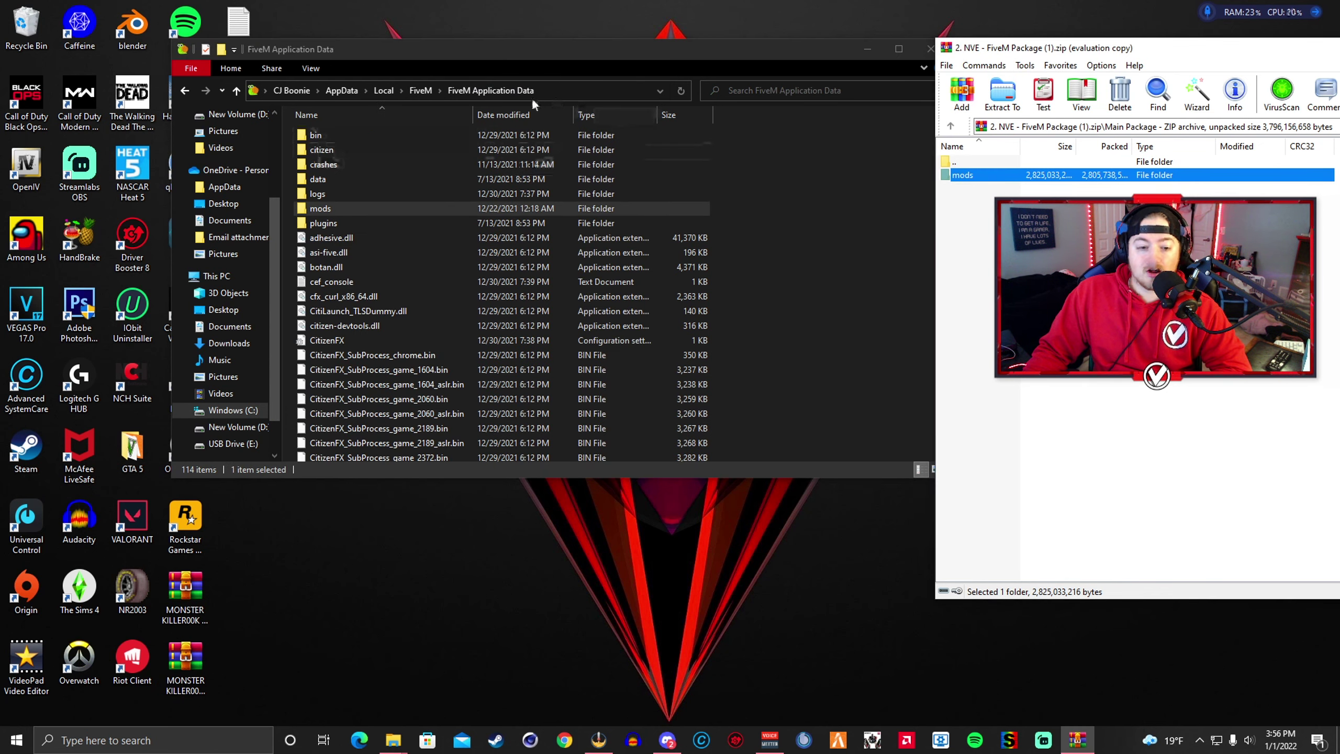
Step: Copy all eight NVE .rpf files into FiveM's mods folder, replacing the existing copies
{"action": "double_click", "coordinate": [337, 209]}
{"action": "key", "text": "alt+Tab"}
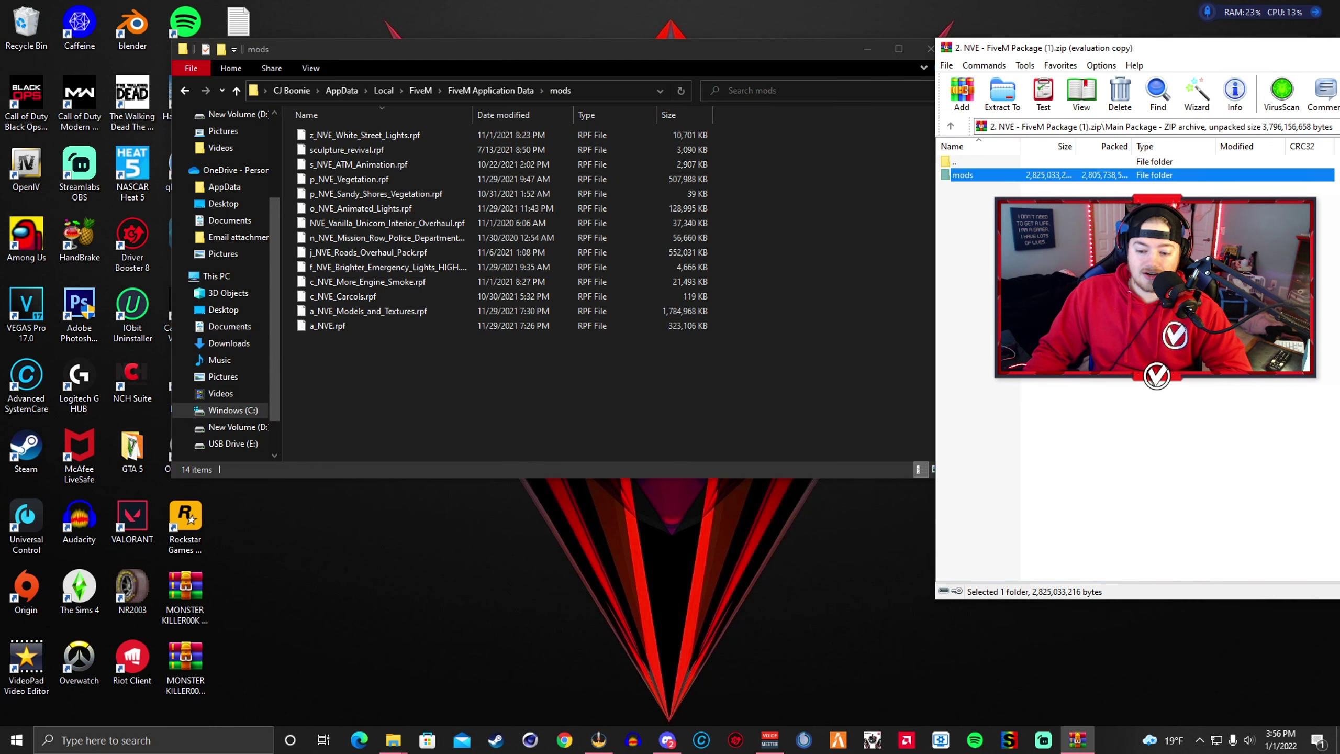
{"action": "key", "text": "Return"}
{"action": "key", "text": "ctrl+a"}
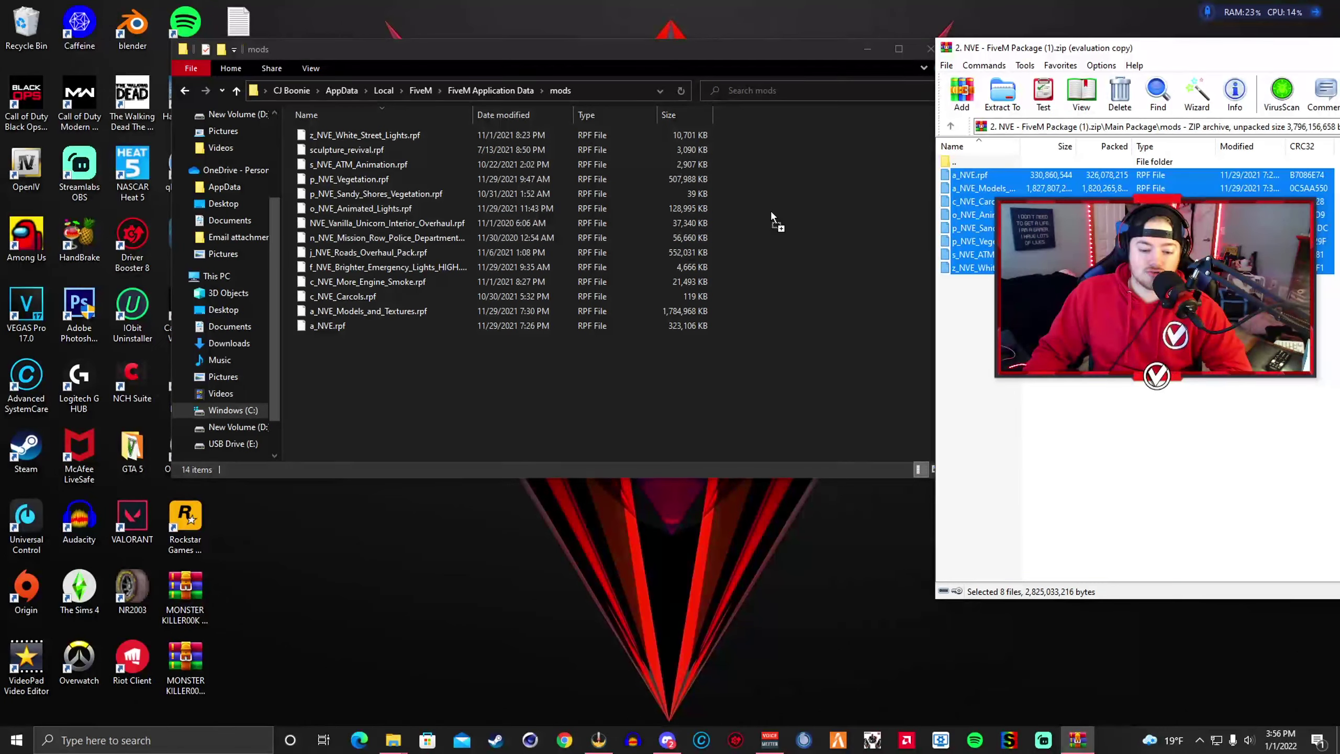
{"action": "left_click_drag", "start_coordinate": [770, 210], "coordinate": [770, 210]}
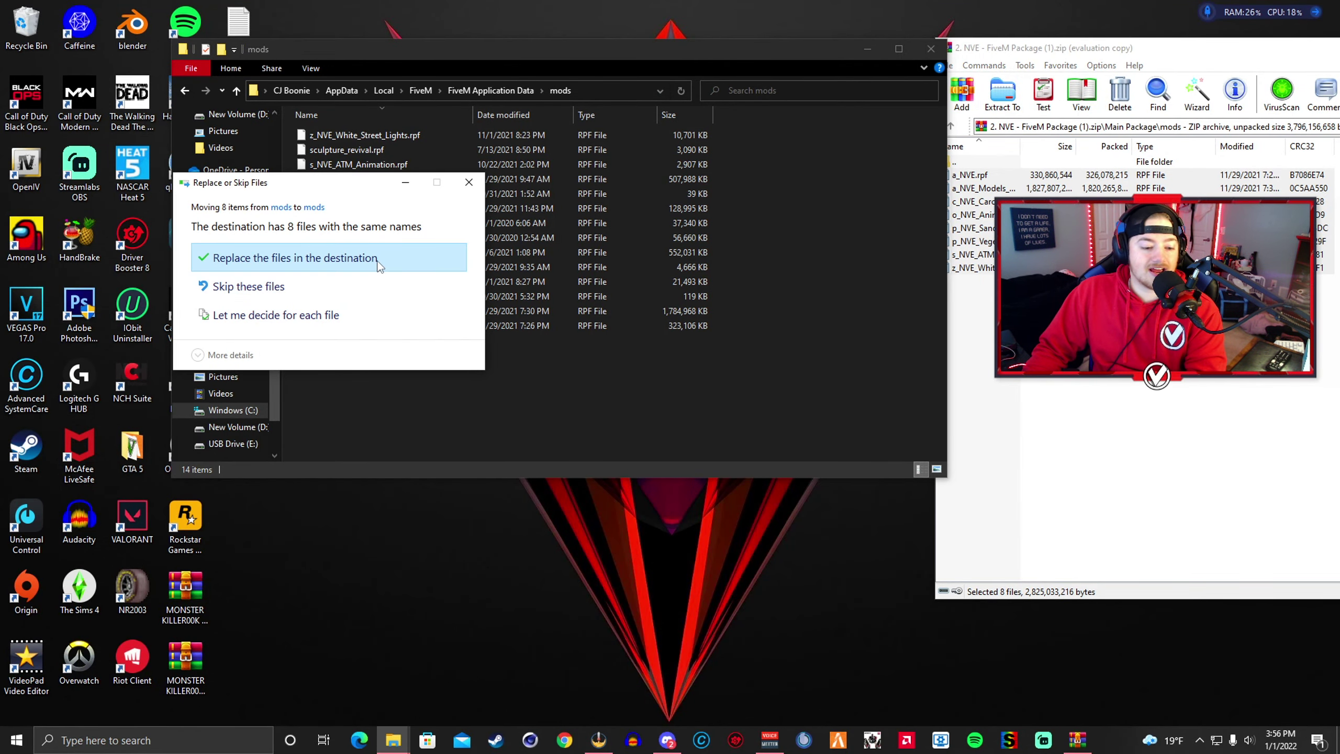
{"action": "left_click", "coordinate": [378, 259]}
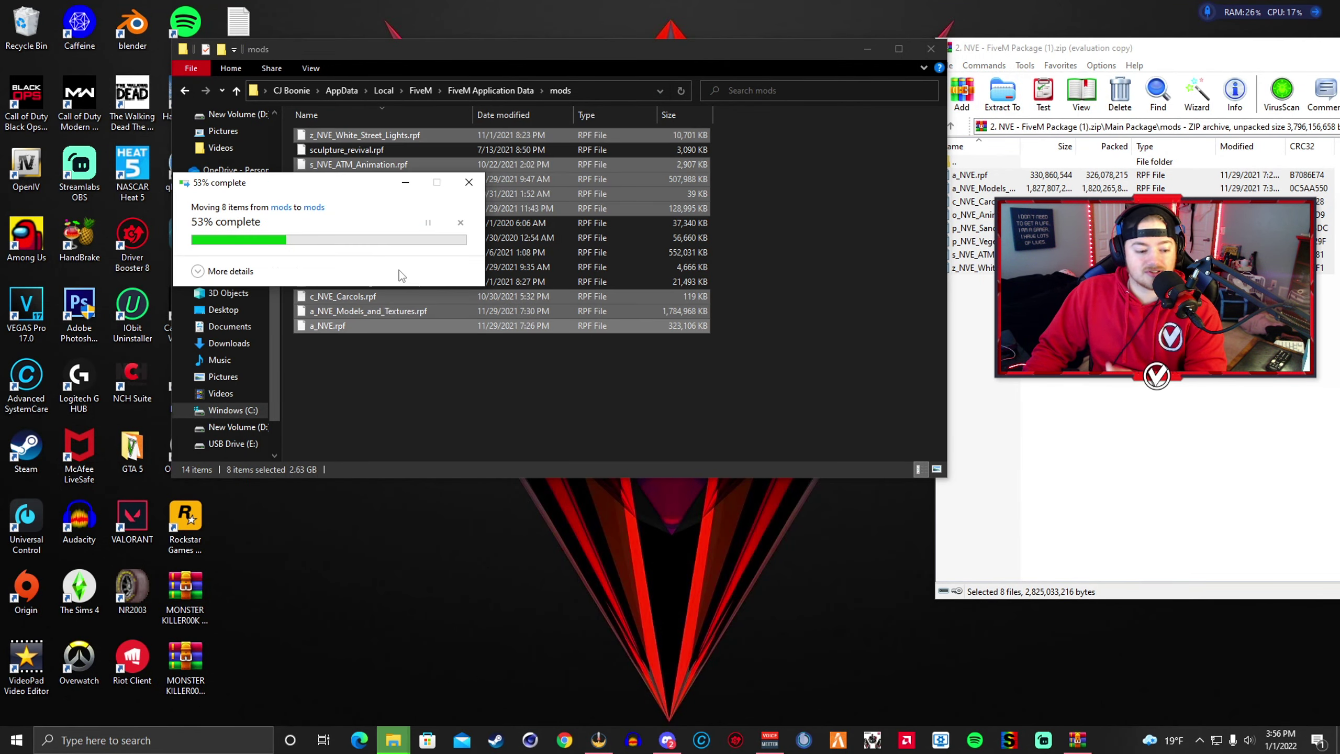
{"action": "left_click", "coordinate": [801, 384]}
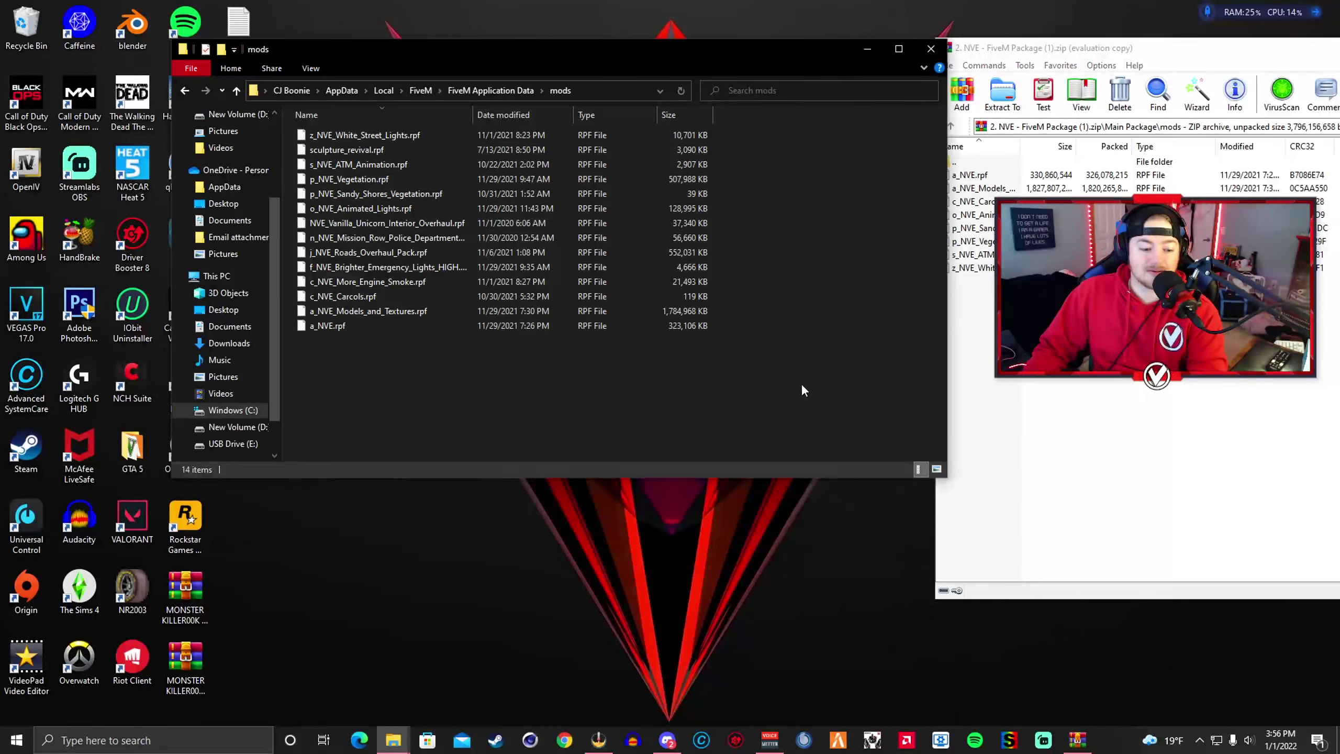
{"action": "left_click", "coordinate": [973, 152]}
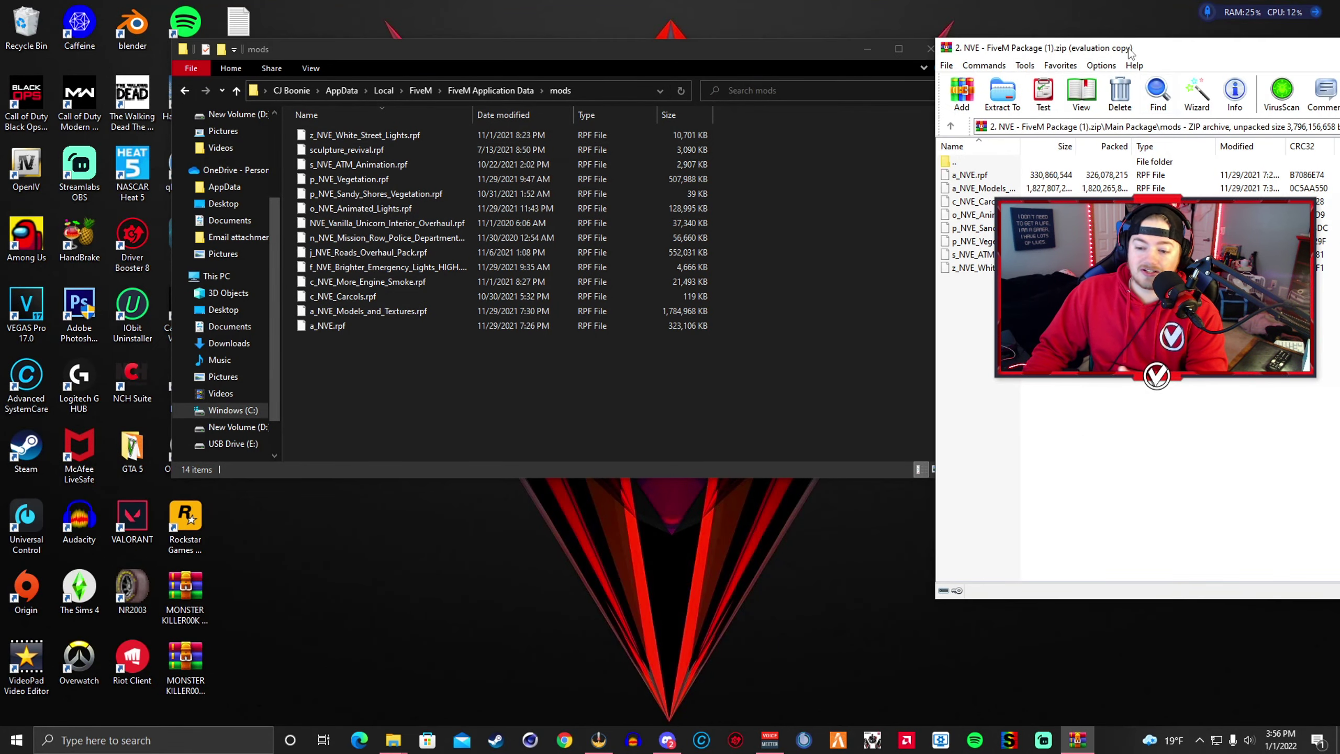
Step: Go up to the archive's top level and open the Optional Add-Ons folder
{"action": "double_click", "coordinate": [983, 161]}
{"action": "left_click_drag", "start_coordinate": [1026, 48], "coordinate": [908, 42]}
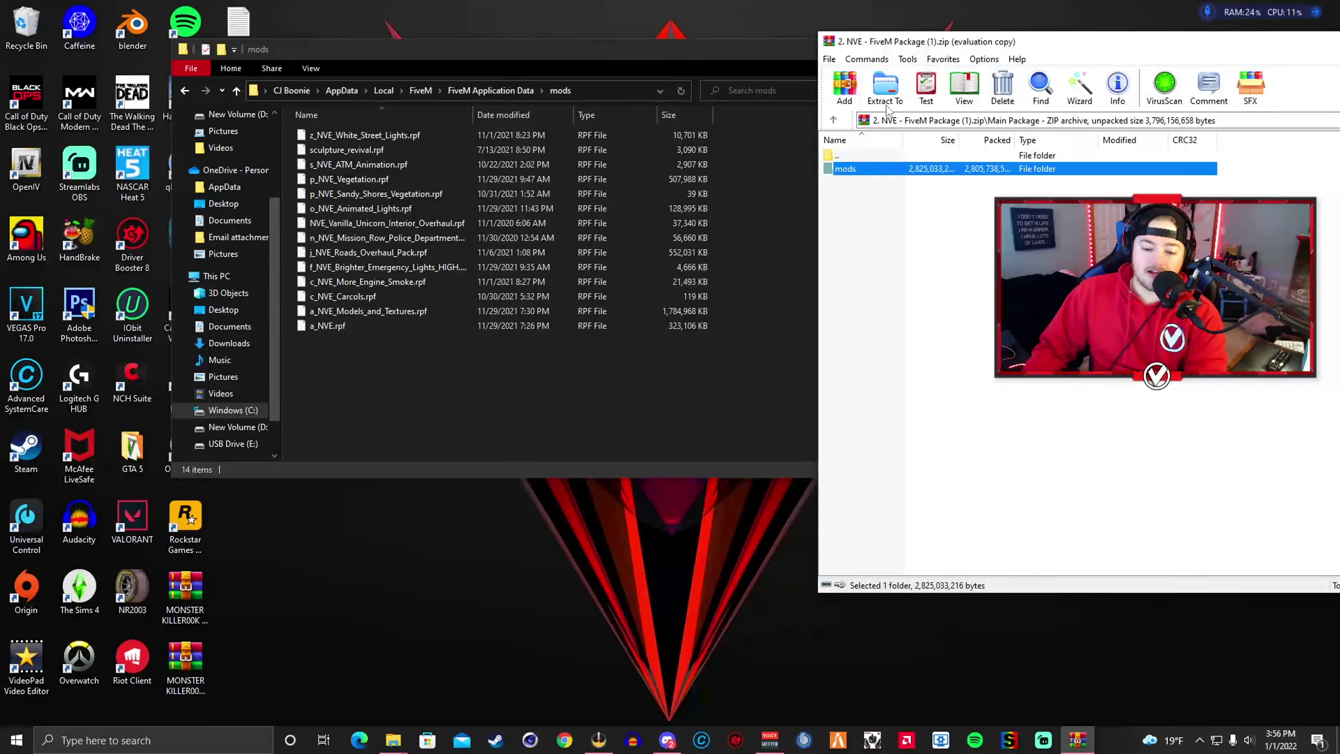
{"action": "double_click", "coordinate": [842, 157]}
{"action": "left_click", "coordinate": [886, 264]}
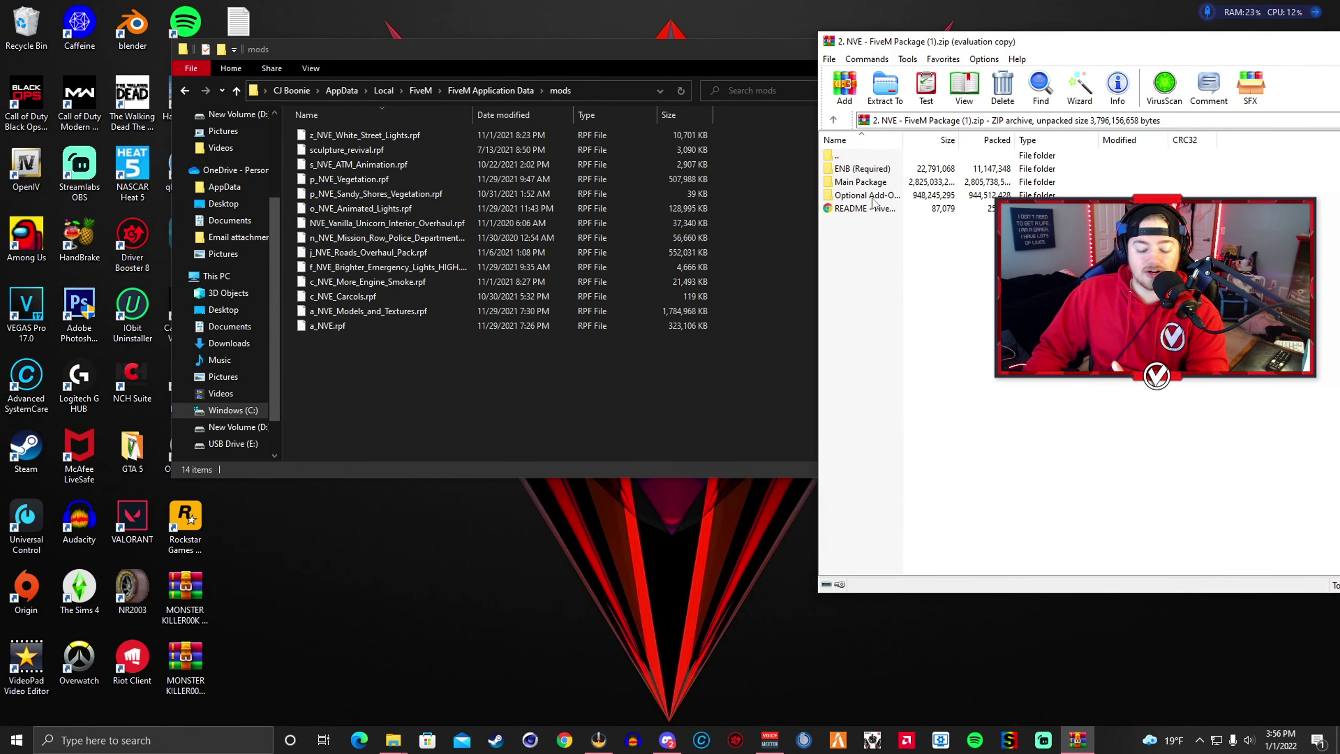
{"action": "double_click", "coordinate": [872, 199]}
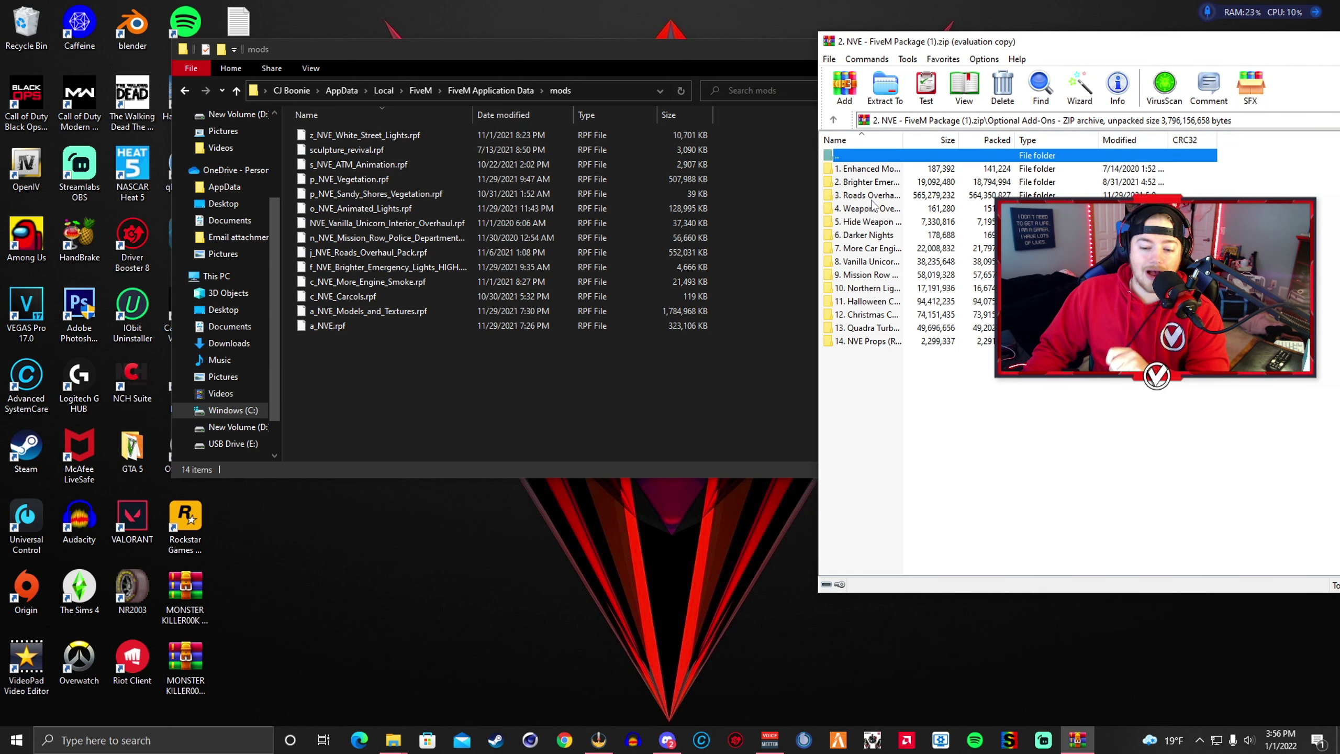
{"action": "left_click", "coordinate": [872, 395]}
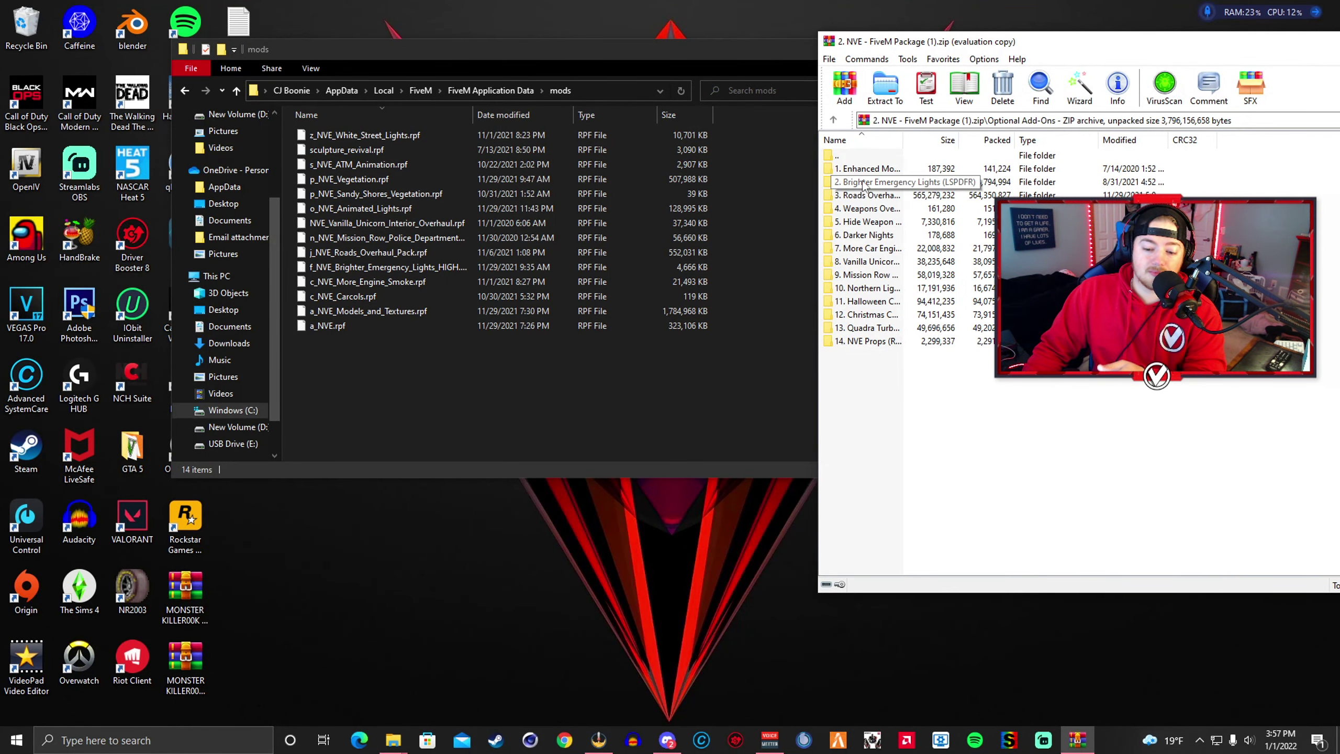
Step: Look at the Brighter Emergency Lights (3) High Intensity file, then return to Optional Add-Ons
{"action": "double_click", "coordinate": [863, 184]}
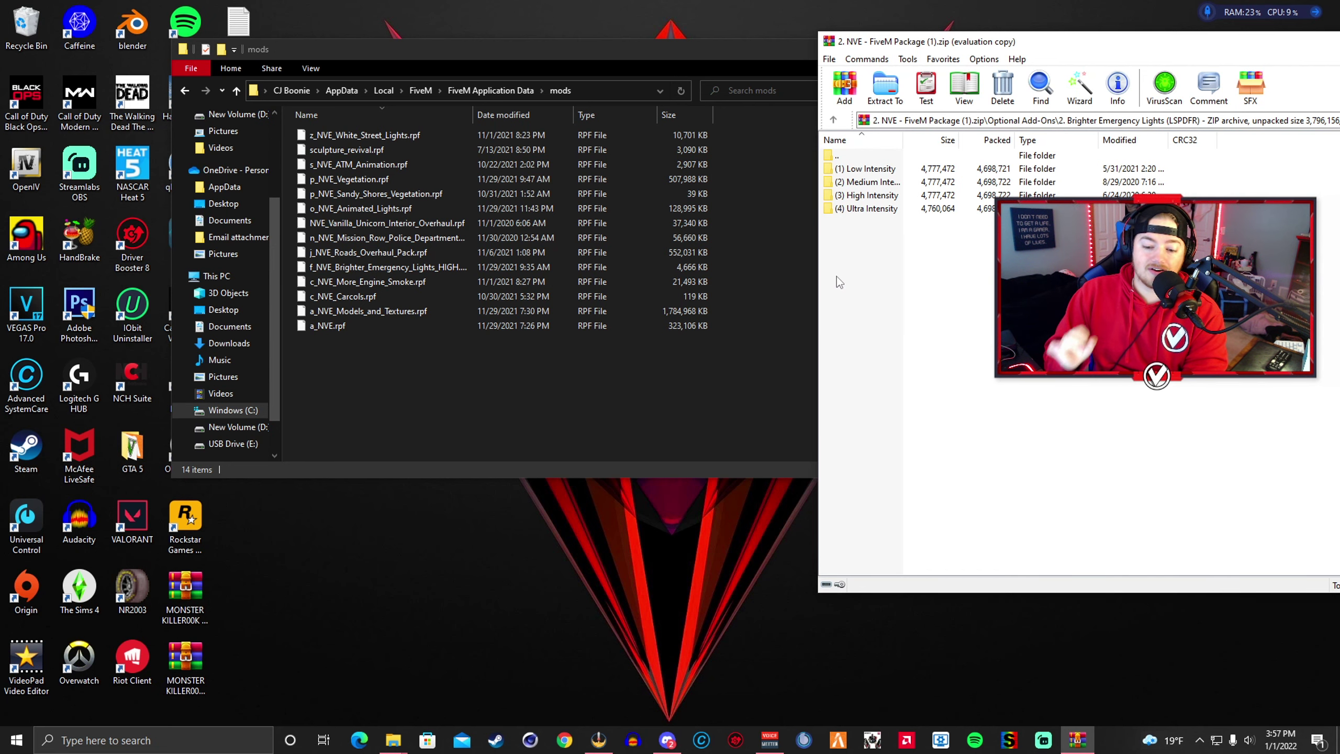
{"action": "double_click", "coordinate": [875, 196]}
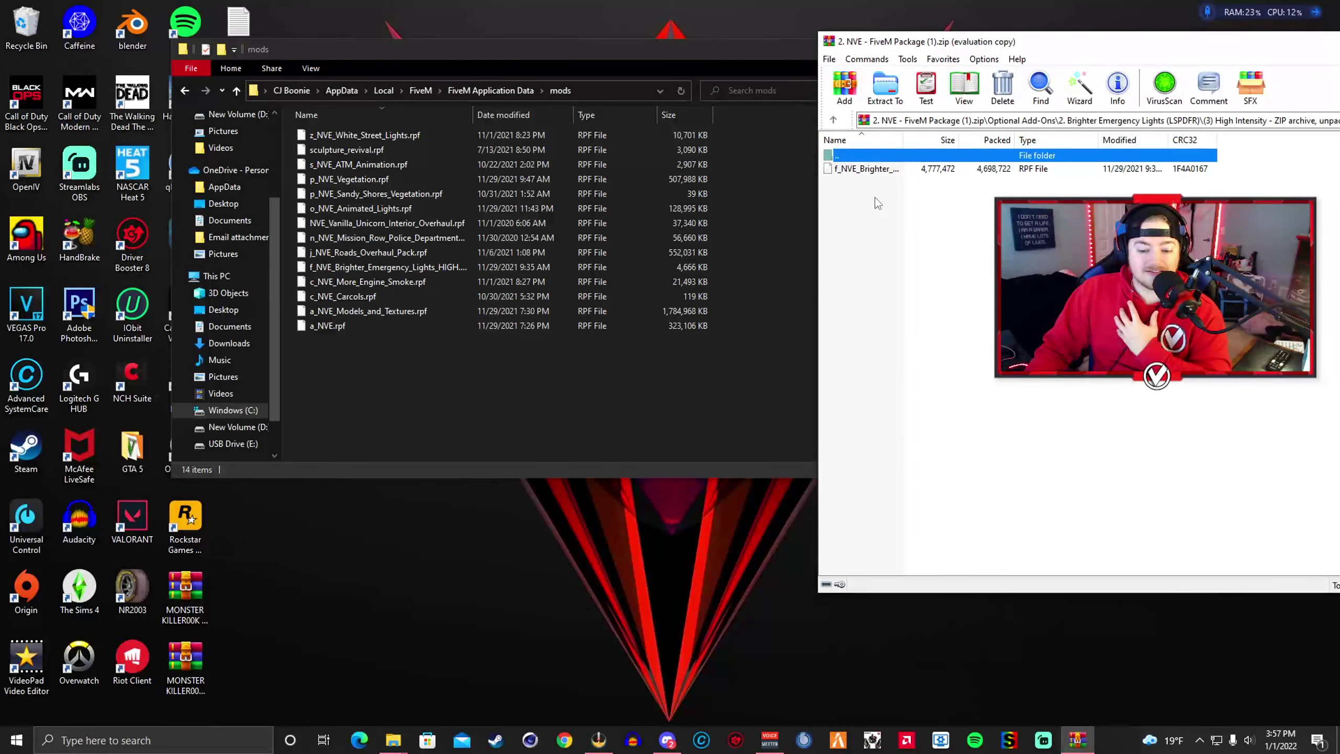
{"action": "left_click", "coordinate": [868, 168]}
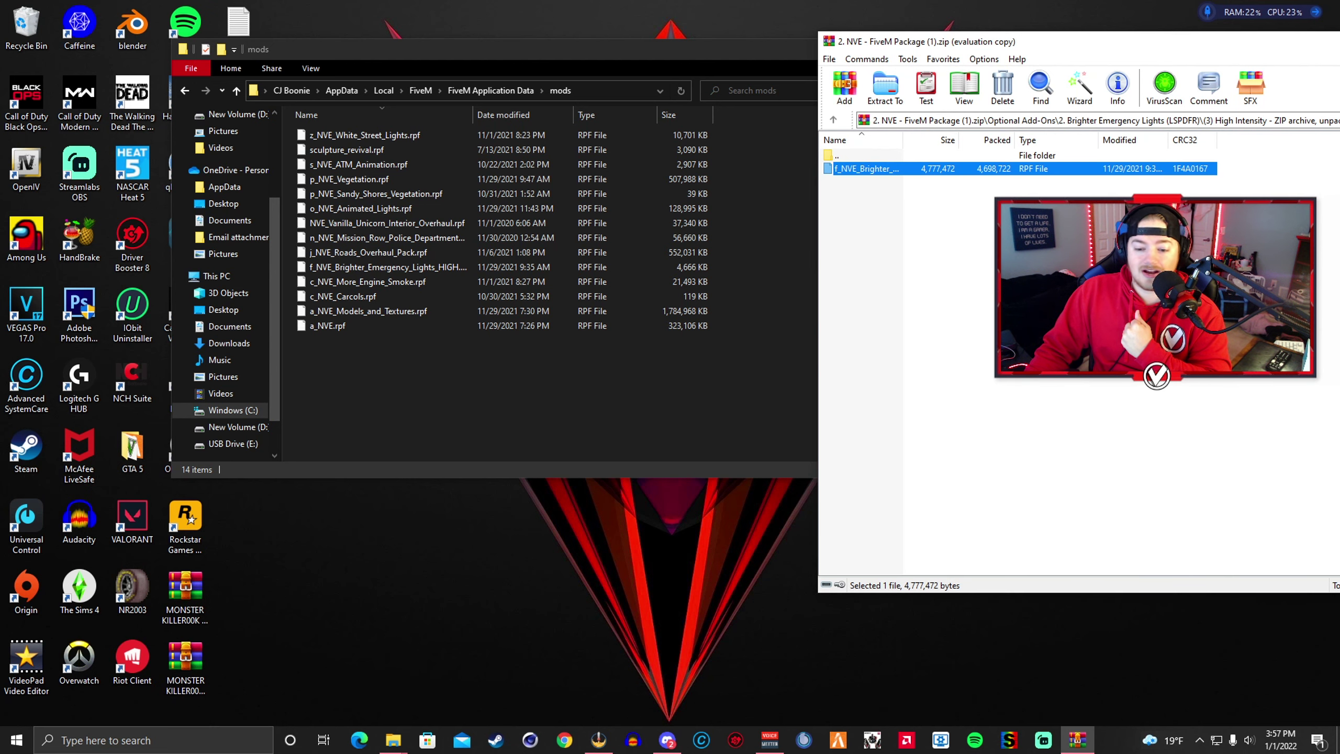
{"action": "double_click", "coordinate": [868, 154]}
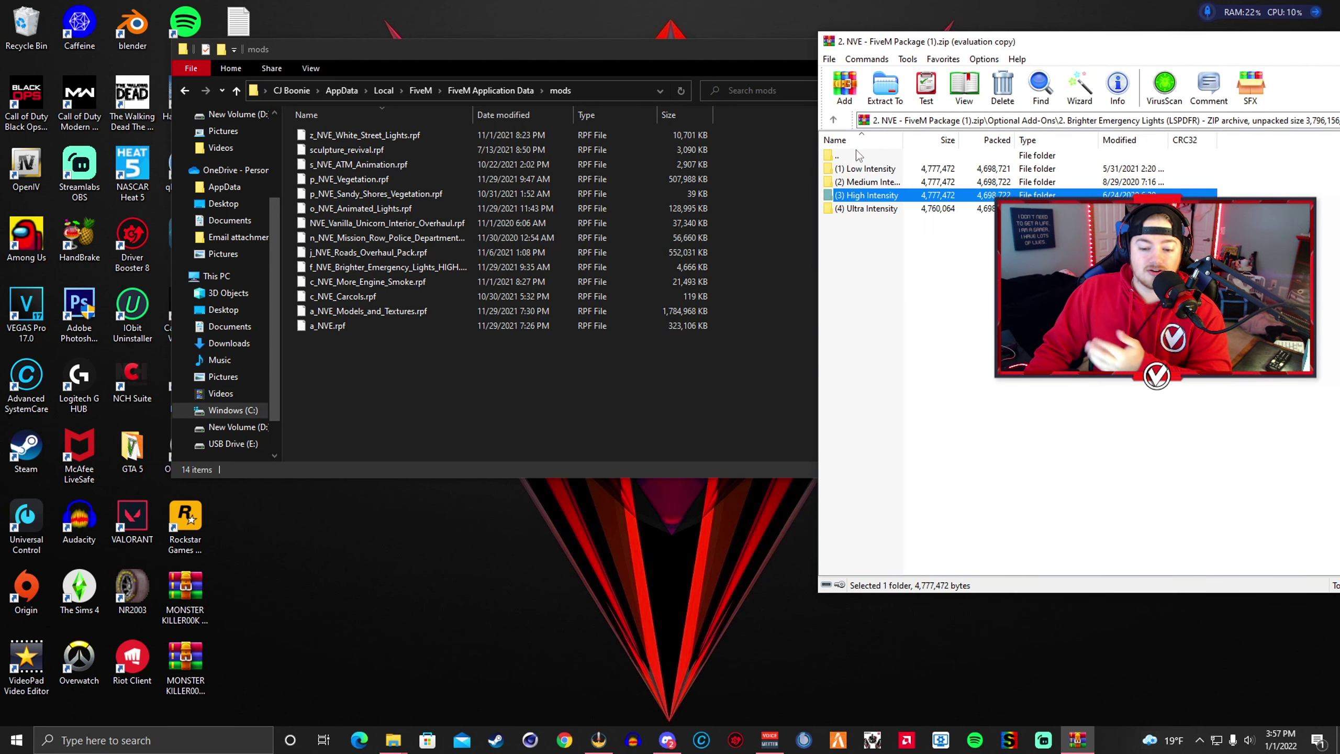
{"action": "left_click", "coordinate": [860, 246]}
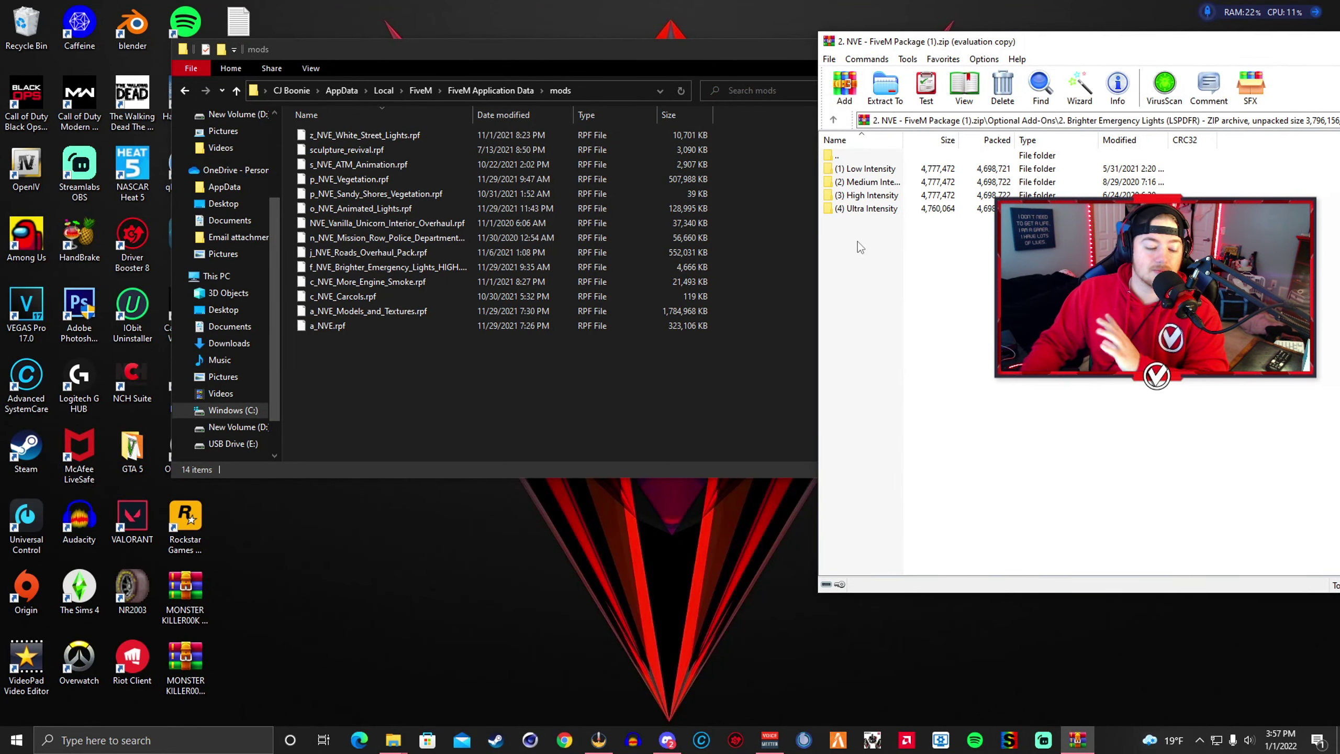
{"action": "key", "text": "BackSpace"}
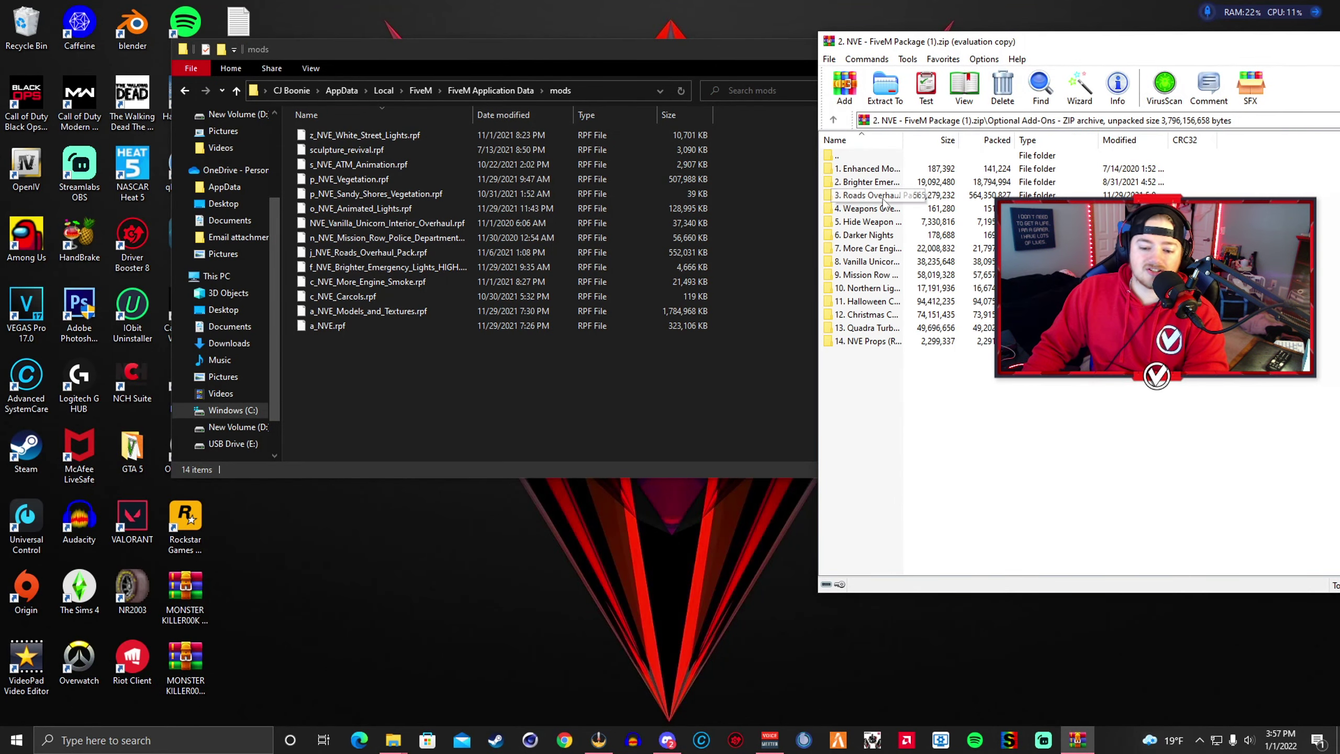
{"action": "double_click", "coordinate": [865, 195]}
{"action": "left_click", "coordinate": [873, 170]}
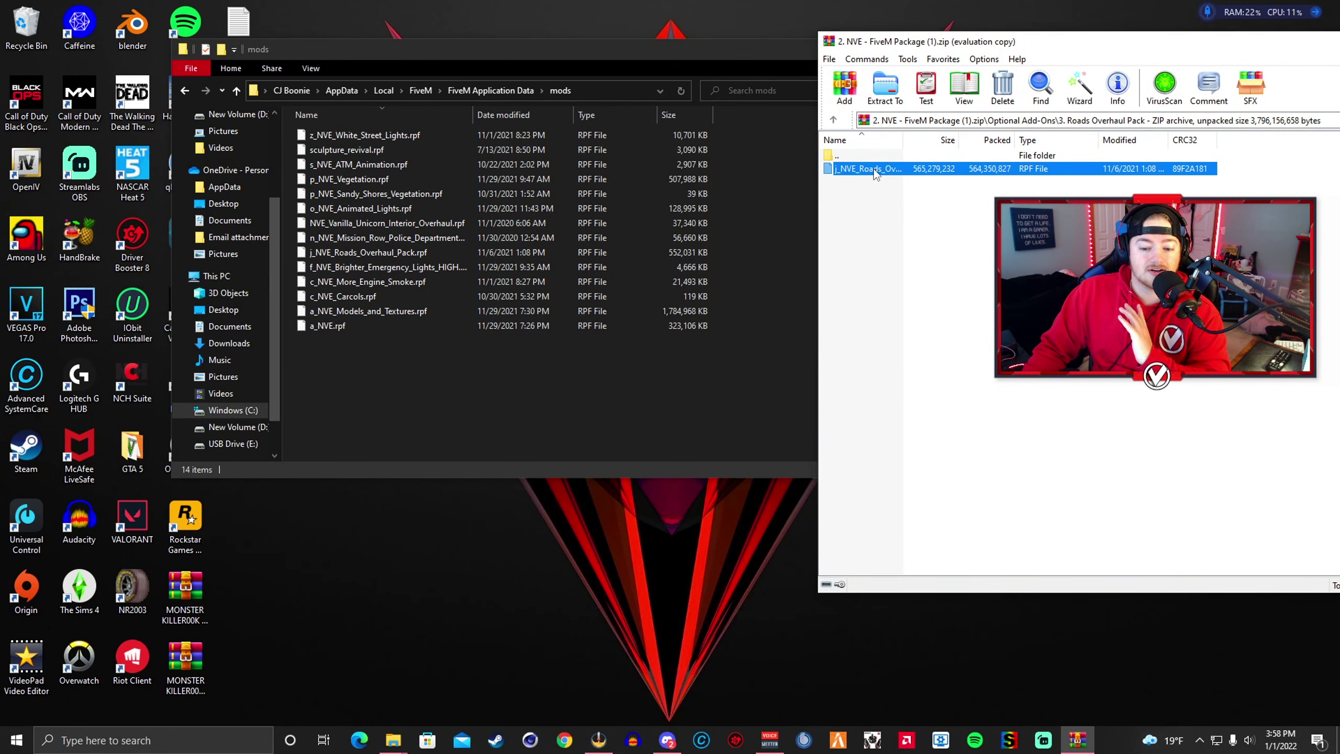
{"action": "left_click_drag", "start_coordinate": [874, 175], "coordinate": [466, 208]}
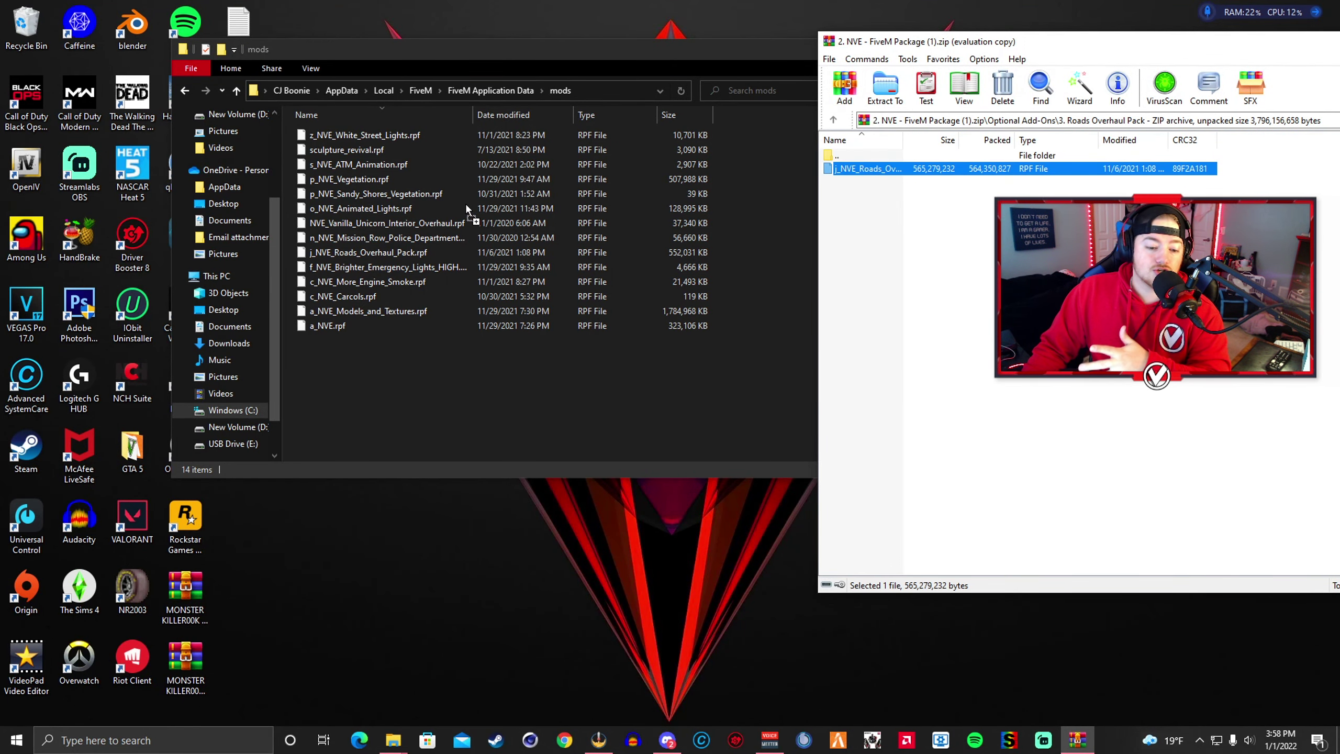
{"action": "double_click", "coordinate": [884, 159]}
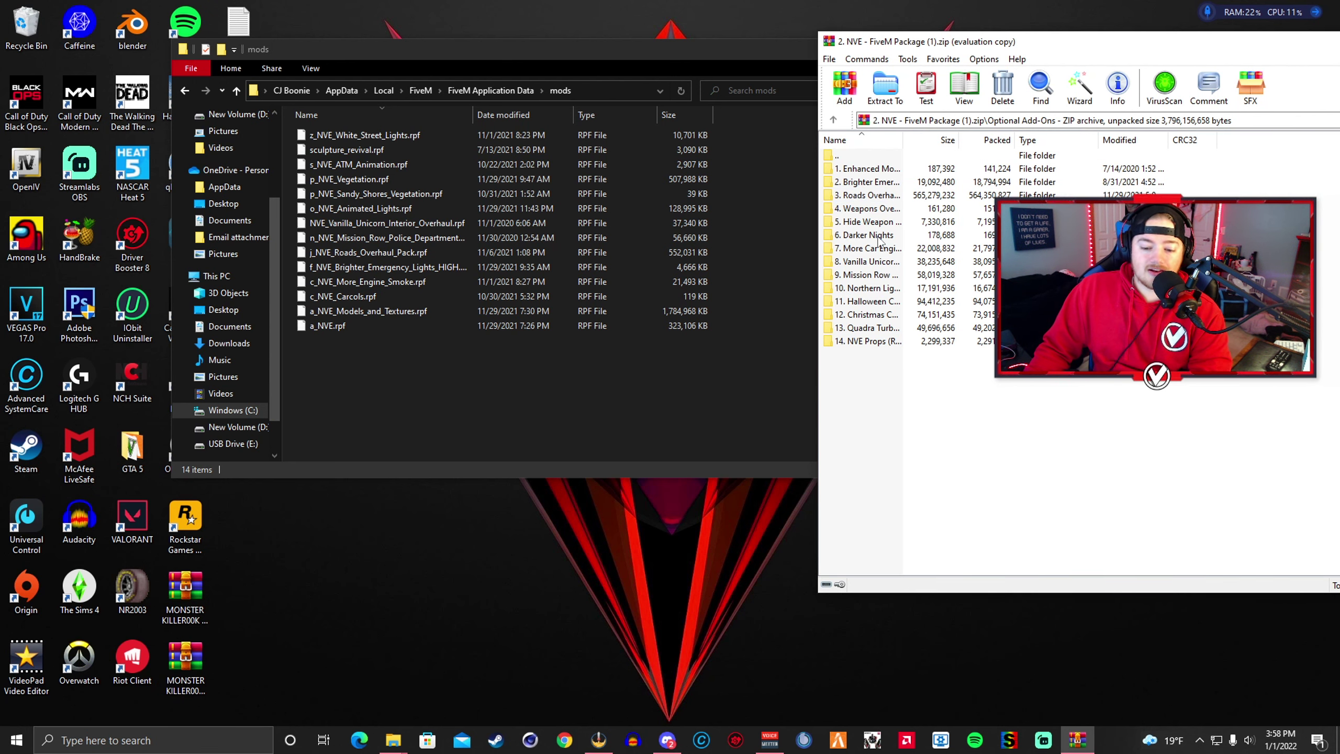
{"action": "left_click", "coordinate": [875, 241]}
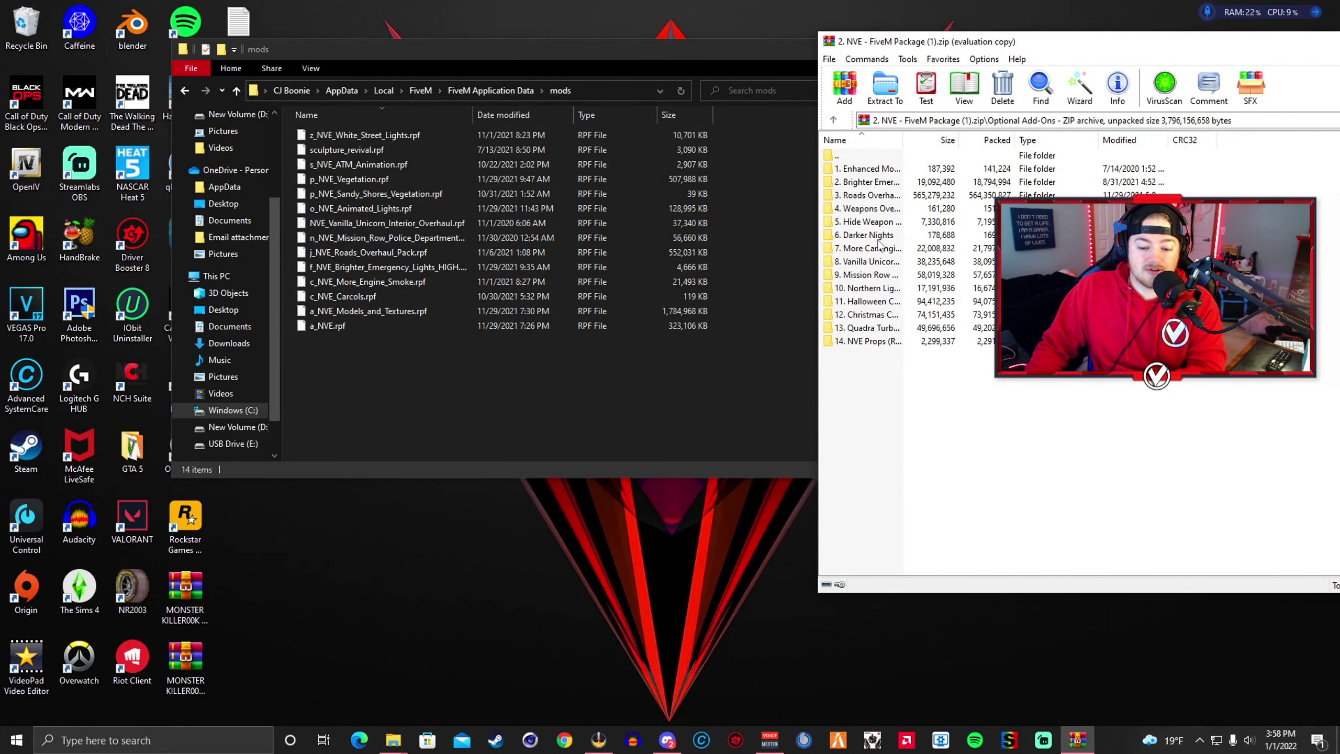
Step: Skip Darker Nights and copy the More Car Engine Smoke RPF into FiveM's mods folder
{"action": "double_click", "coordinate": [877, 244]}
{"action": "mouse_move", "coordinate": [897, 168]}
{"action": "left_mouse_down"}
{"action": "mouse_move", "coordinate": [724, 162]}
{"action": "mouse_move", "coordinate": [925, 173]}
{"action": "mouse_move", "coordinate": [878, 158]}
{"action": "left_mouse_up"}
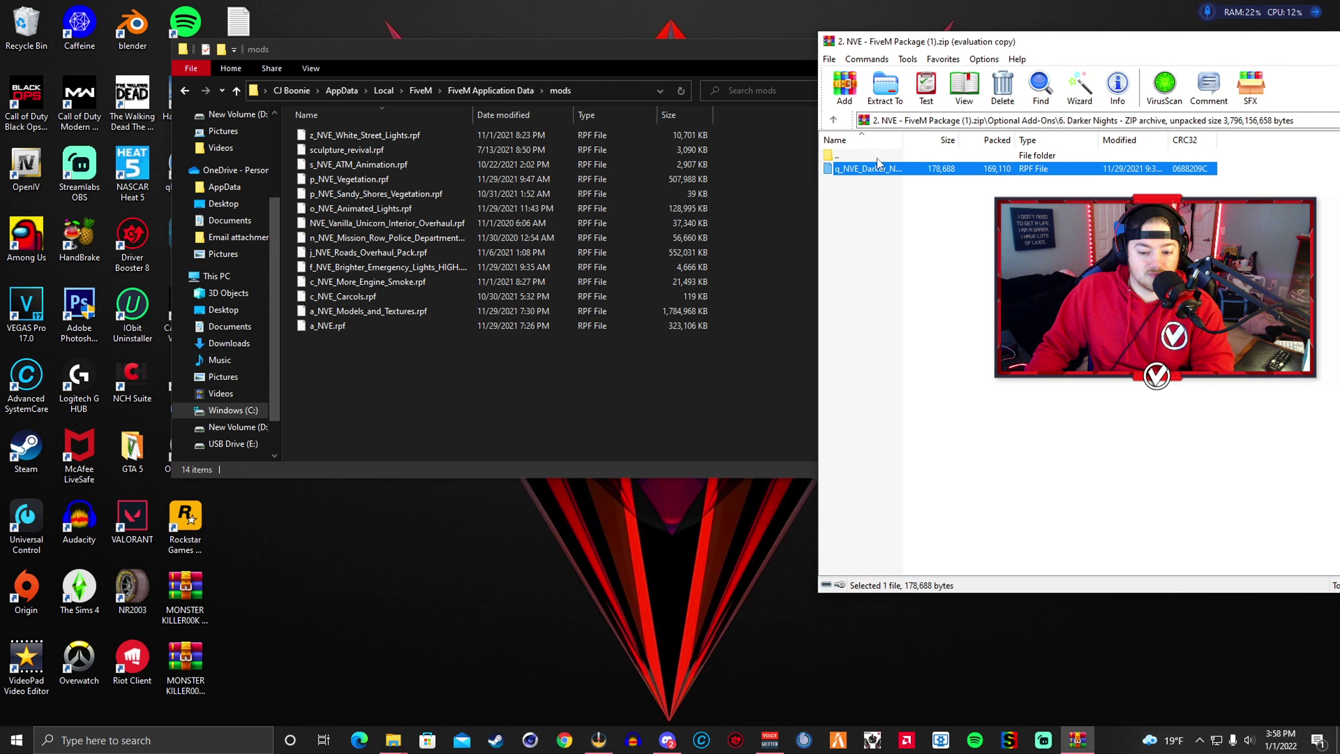
{"action": "double_click", "coordinate": [877, 156]}
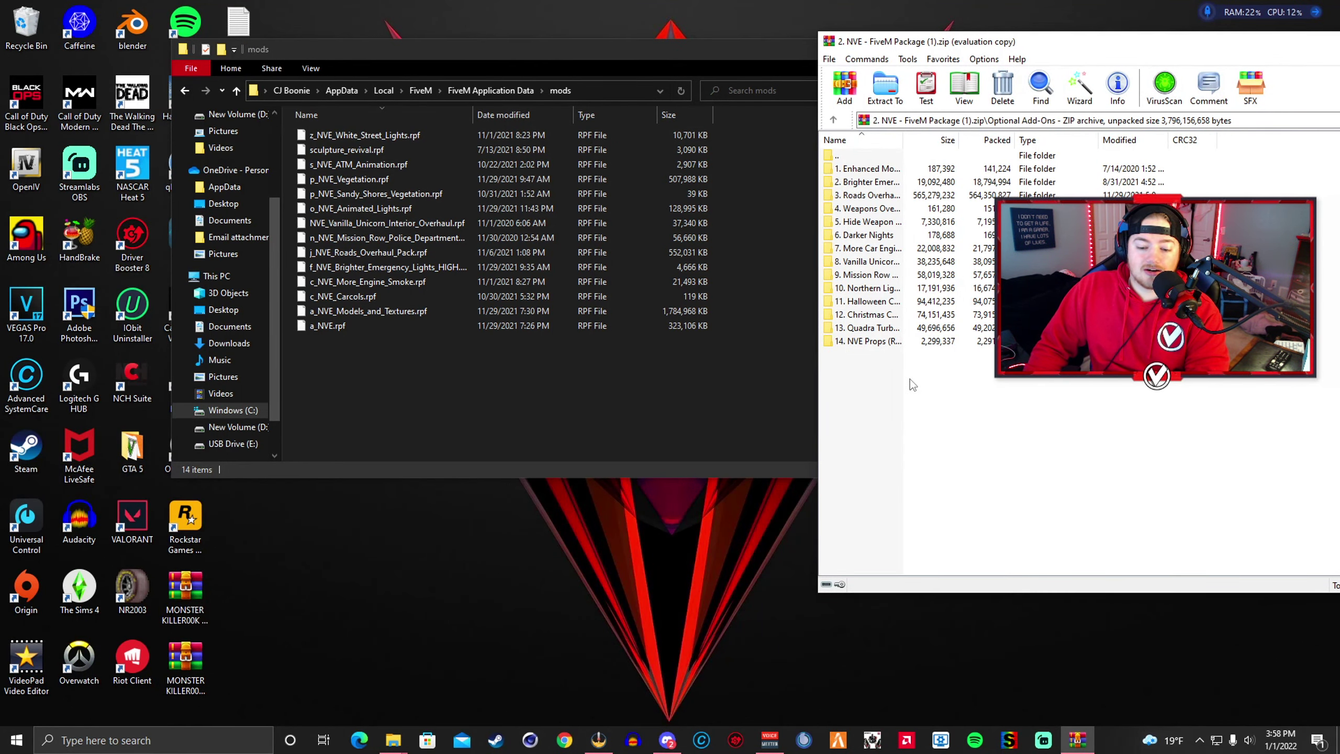
{"action": "double_click", "coordinate": [900, 253]}
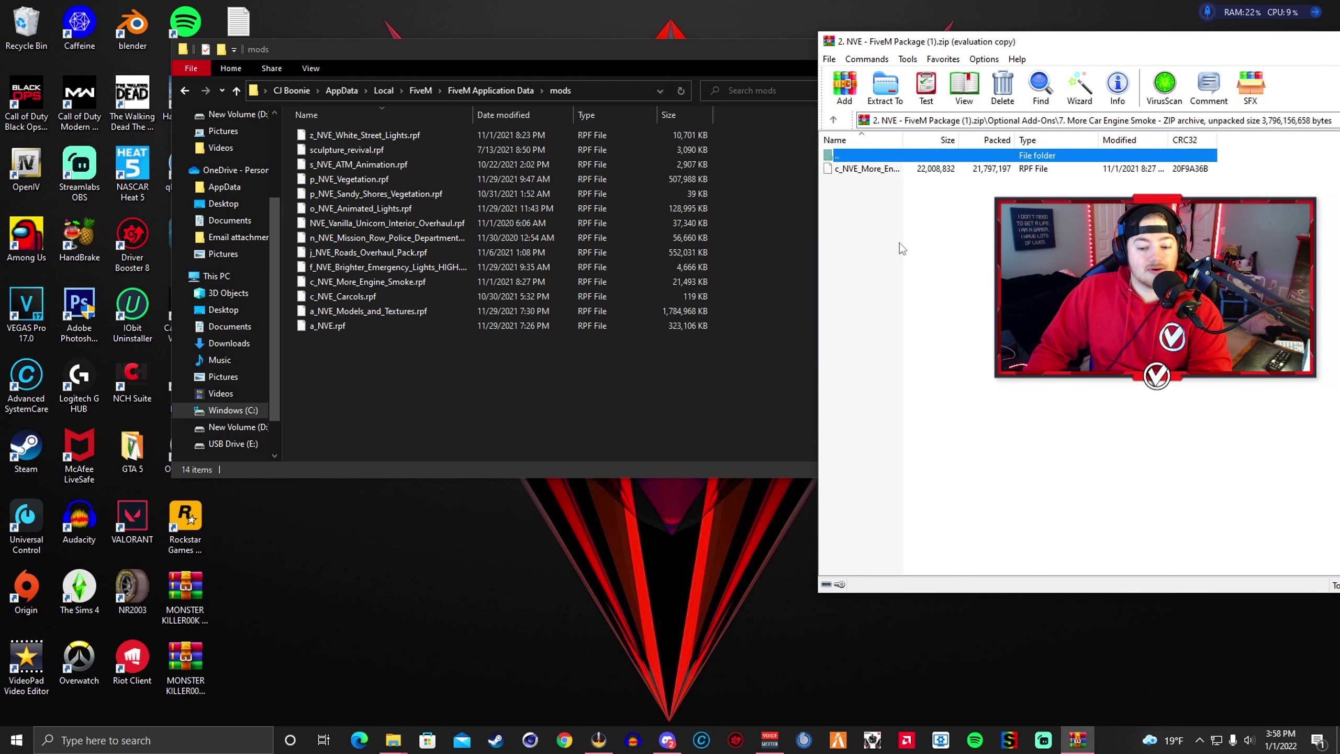
{"action": "left_click_drag", "start_coordinate": [891, 170], "coordinate": [570, 225]}
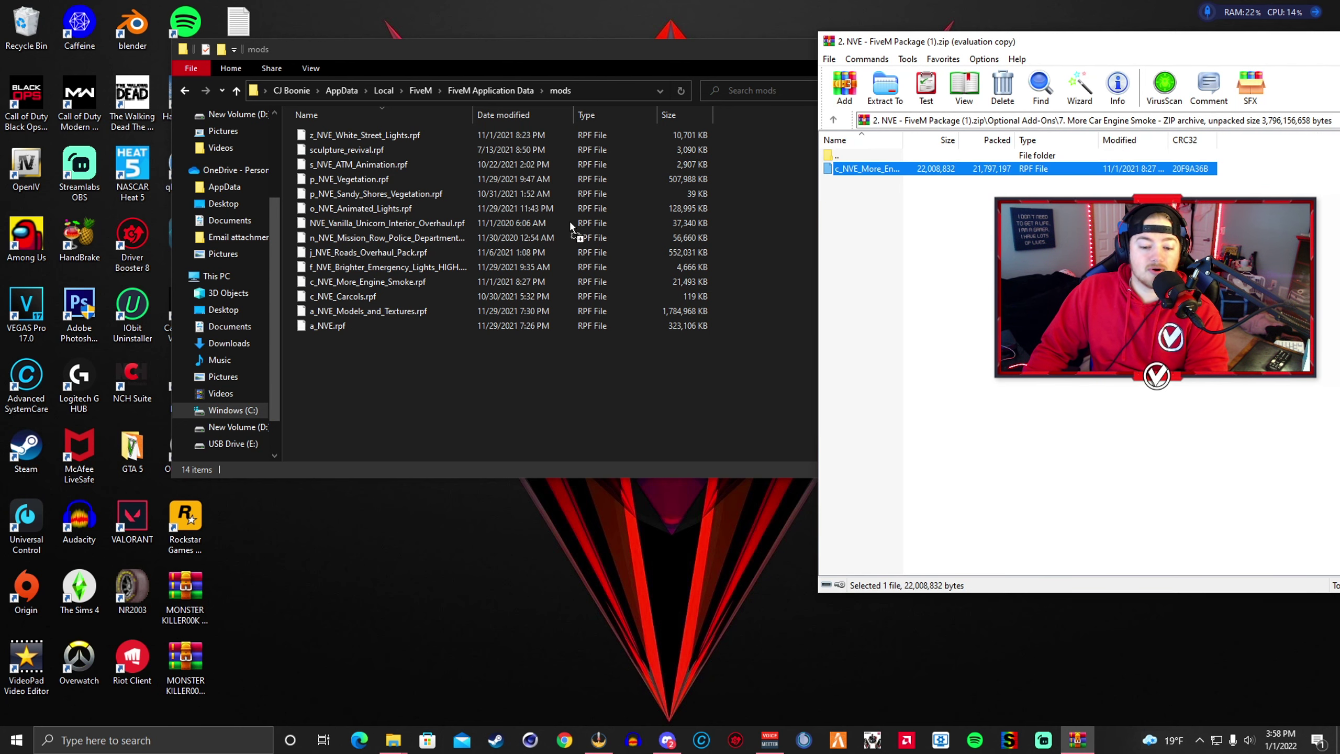
{"action": "double_click", "coordinate": [881, 156]}
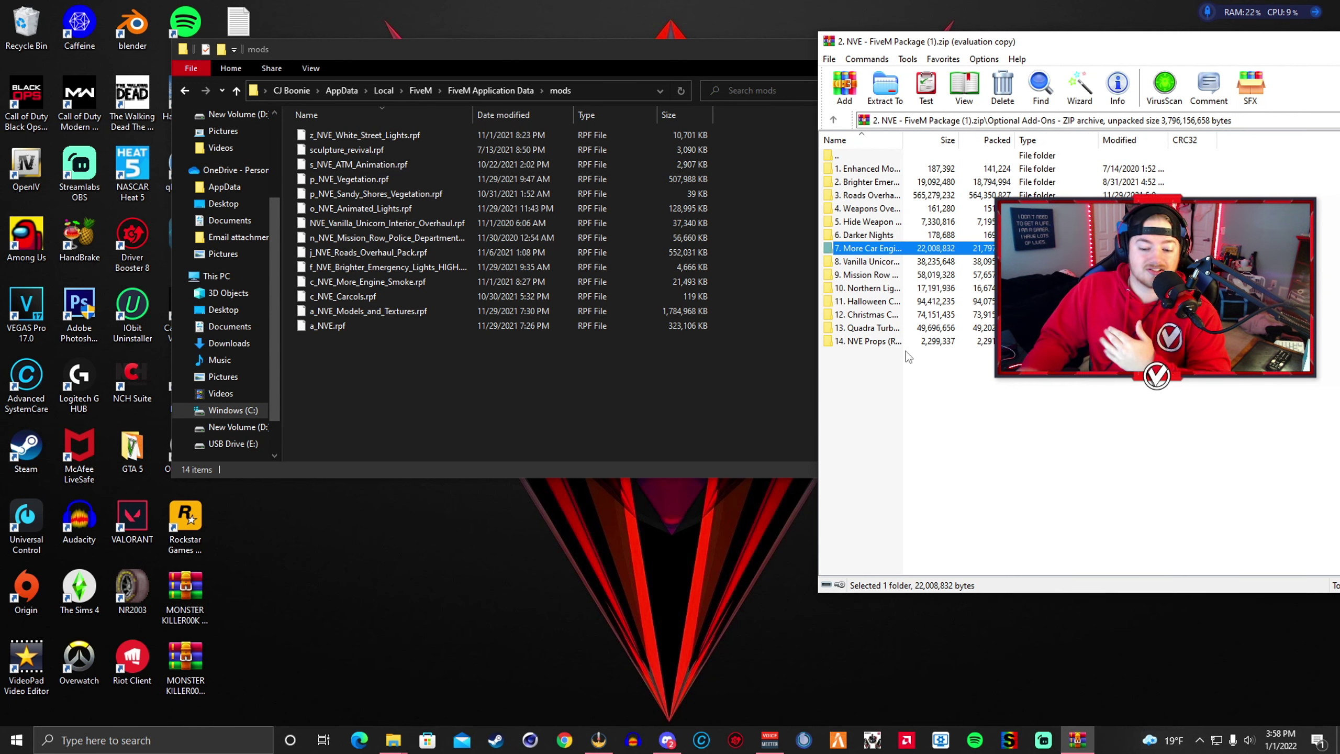
Step: Open 8. Vanilla Unicorn and drag its RPF toward the mods folder
{"action": "left_click", "coordinate": [868, 261]}
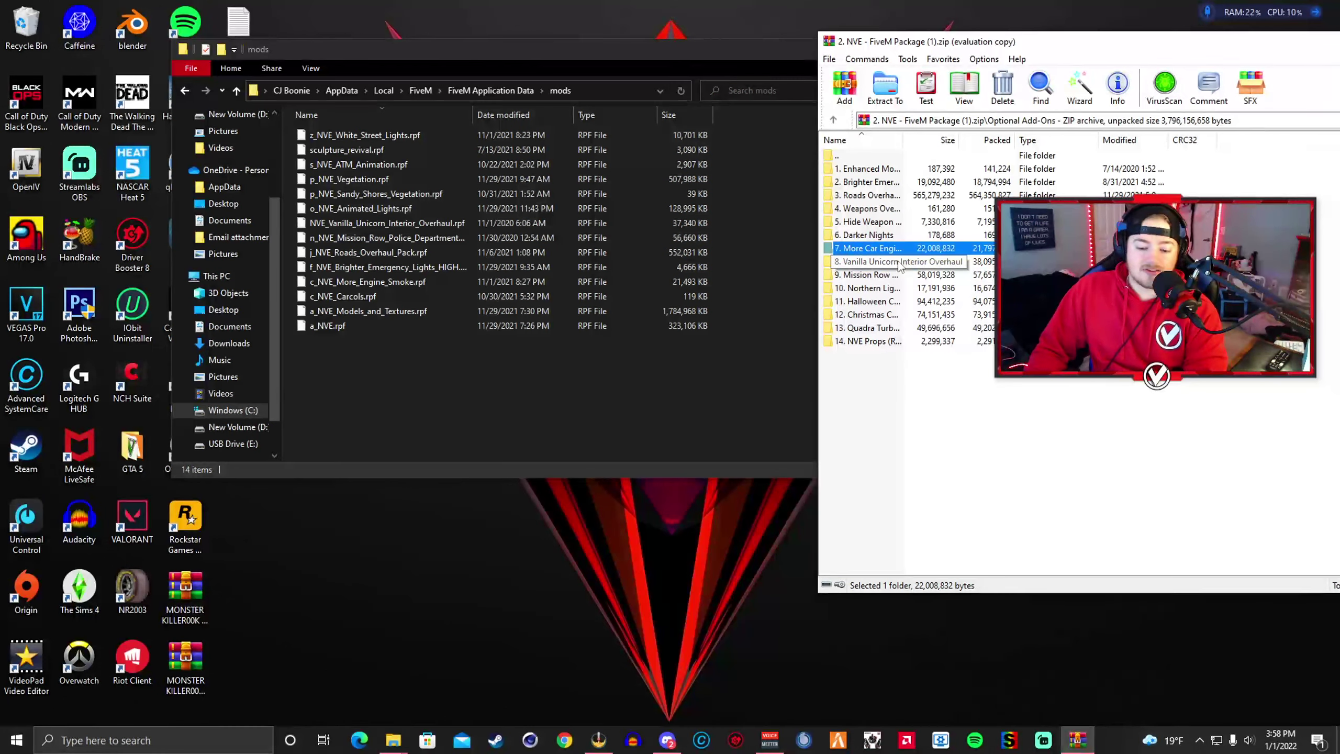
{"action": "double_click", "coordinate": [868, 262]}
{"action": "left_click_drag", "start_coordinate": [865, 169], "coordinate": [520, 224]}
Step: Return from the Vanilla Unicorn folder to the Optional Add-Ons list
{"action": "double_click", "coordinate": [838, 155]}
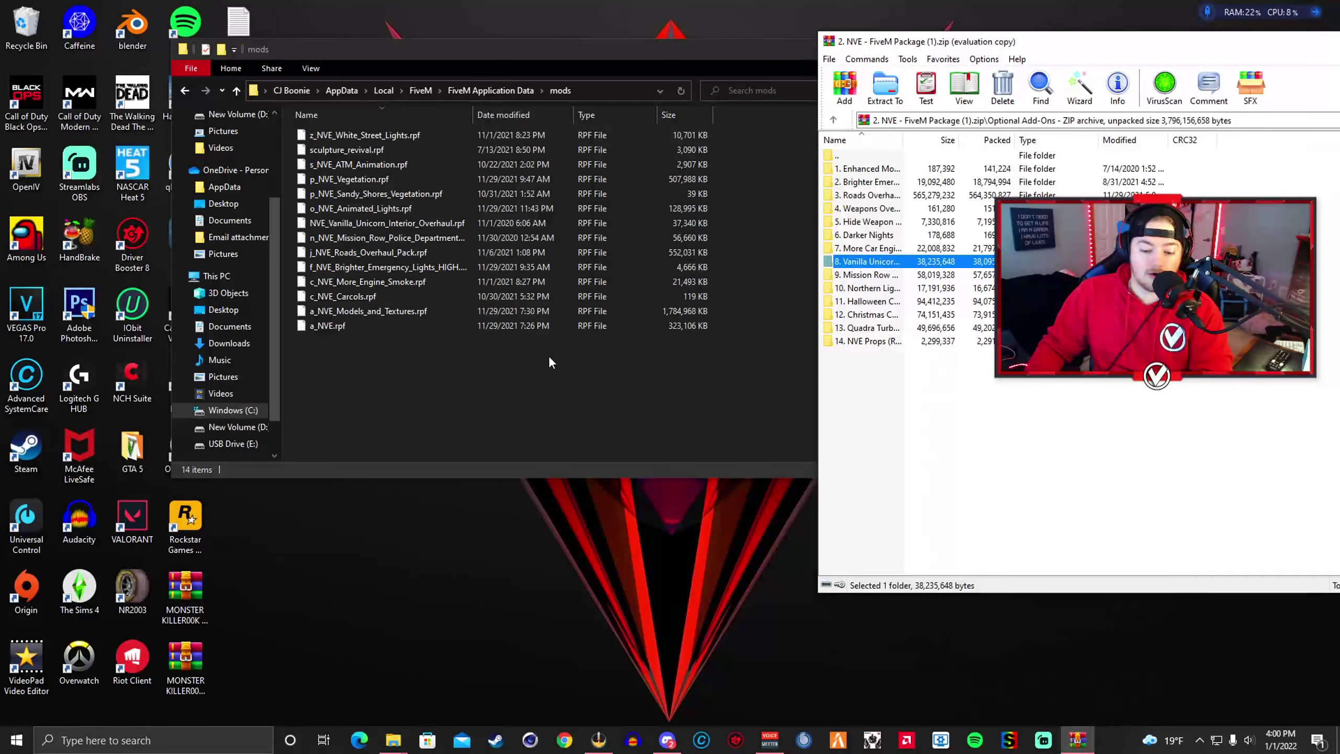
Step: Look inside 10. Northern Lights in Blaine County and return to Optional Add-Ons
{"action": "left_click", "coordinate": [865, 370]}
{"action": "double_click", "coordinate": [877, 289]}
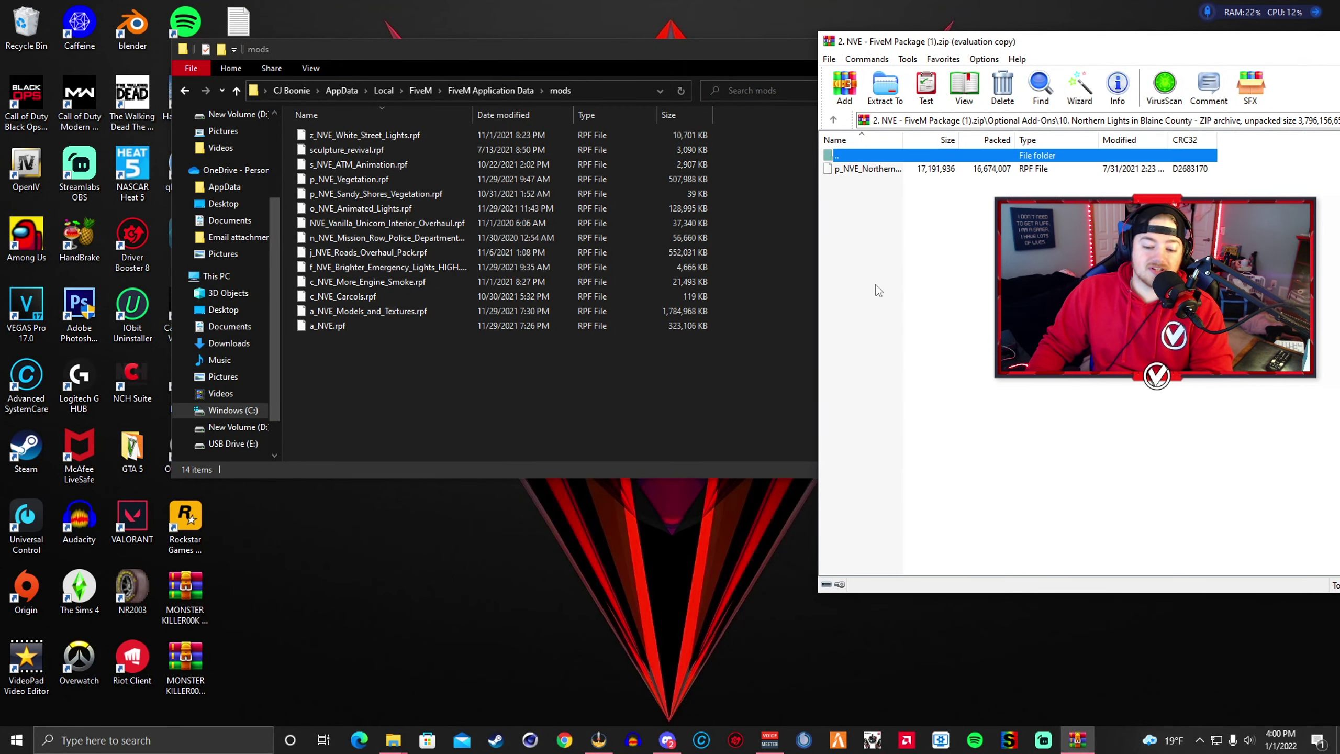
{"action": "left_click", "coordinate": [905, 167]}
{"action": "left_click", "coordinate": [898, 334]}
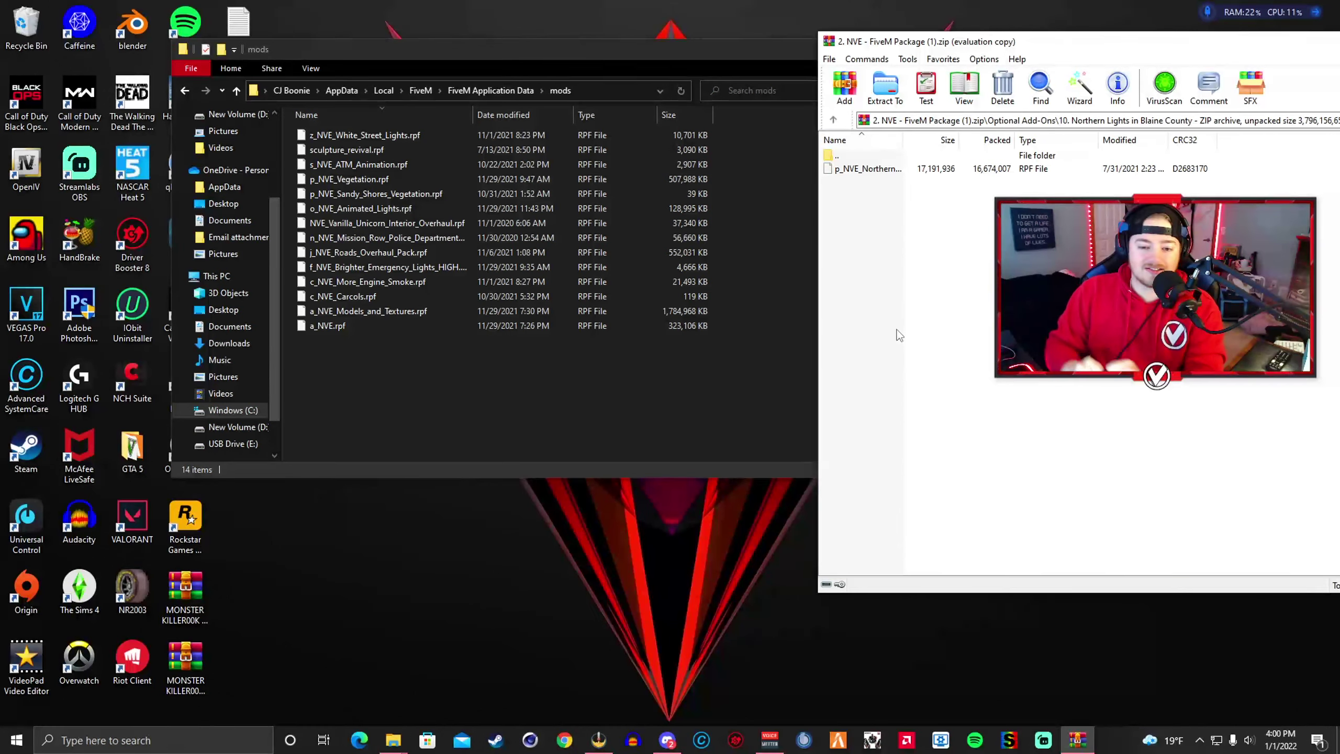
{"action": "left_click", "coordinate": [881, 169]}
{"action": "left_click", "coordinate": [871, 156]}
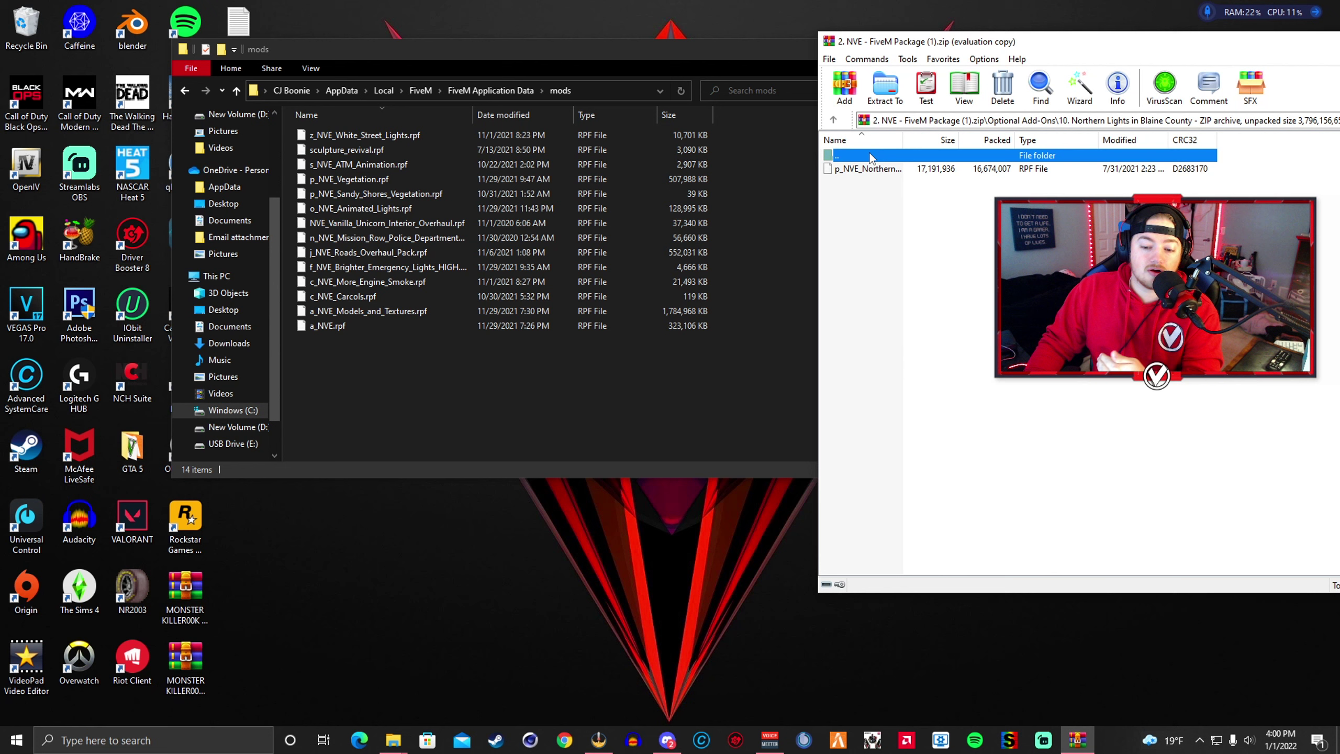
{"action": "double_click", "coordinate": [869, 156]}
{"action": "left_click", "coordinate": [902, 375]}
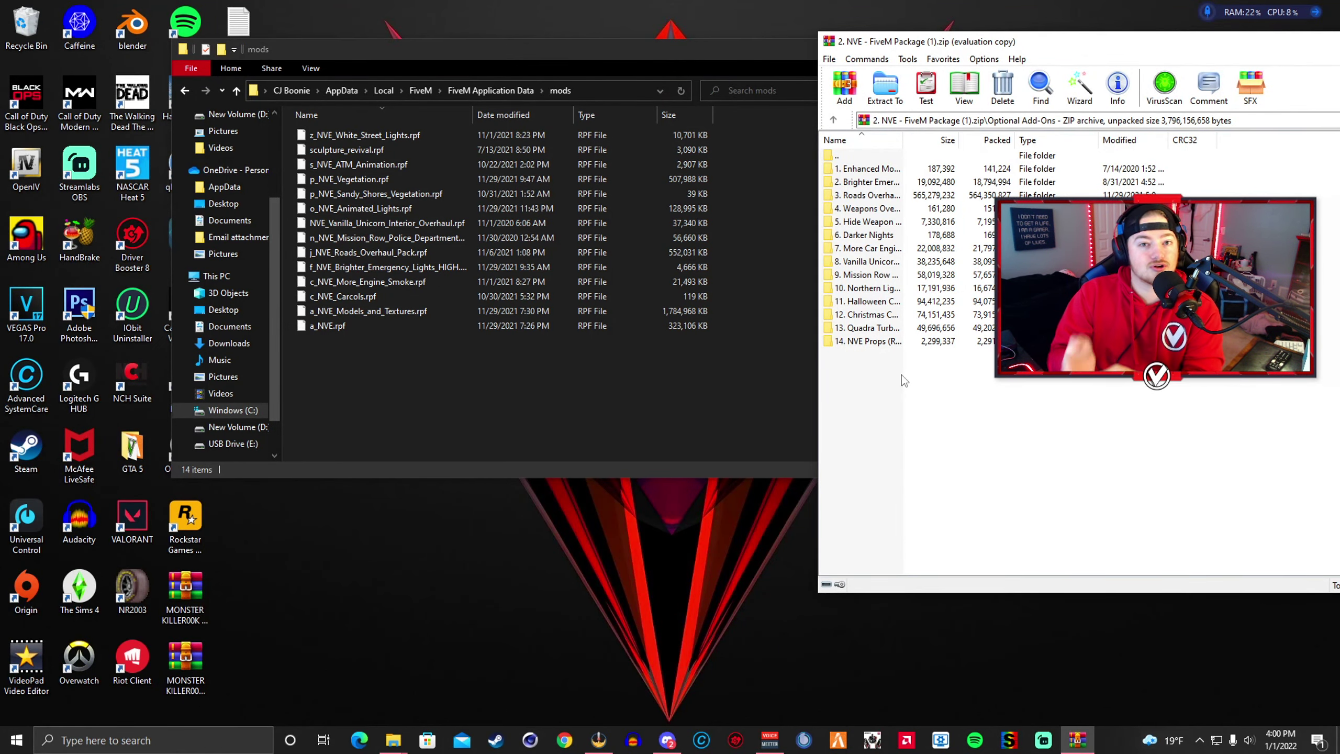
Step: Reopen Northern Lights, abandon copying its file, and go up to the archive root
{"action": "double_click", "coordinate": [868, 288]}
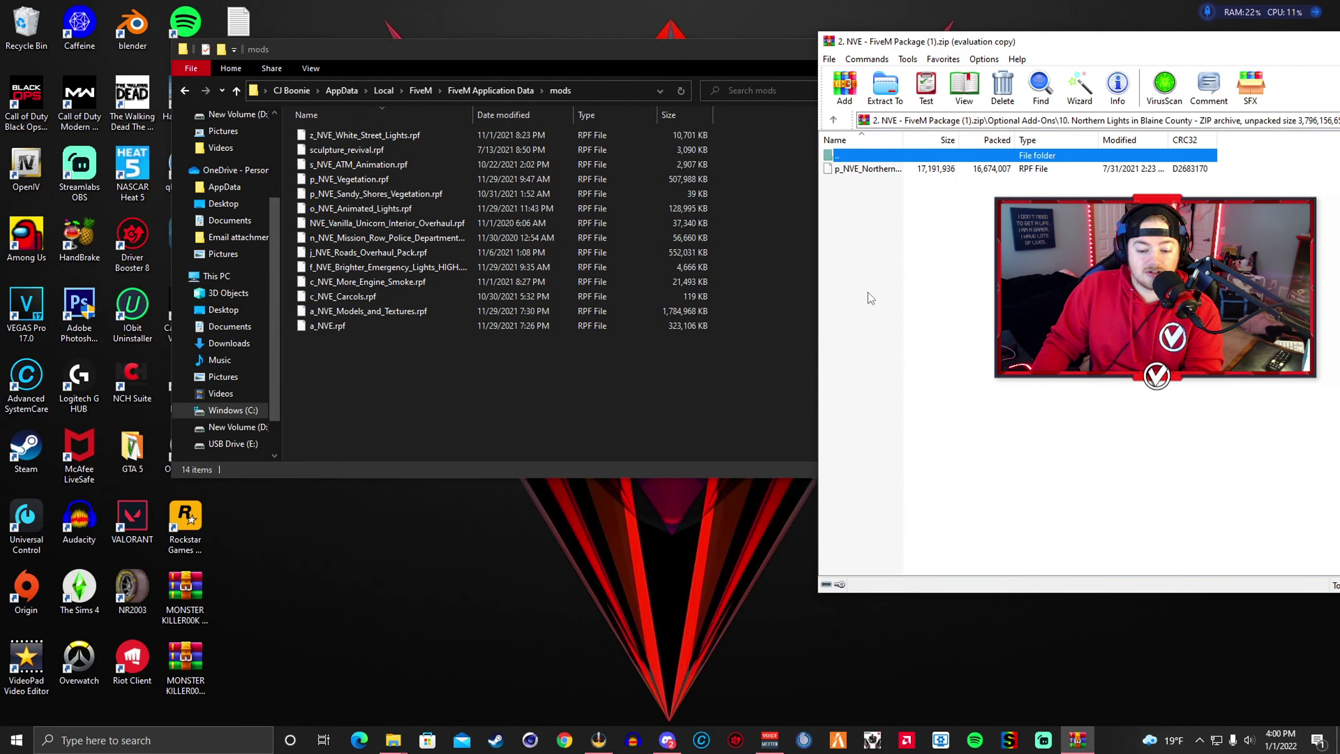
{"action": "mouse_move", "coordinate": [868, 169]}
{"action": "left_mouse_down"}
{"action": "mouse_move", "coordinate": [659, 203]}
{"action": "mouse_move", "coordinate": [860, 174]}
{"action": "left_mouse_up"}
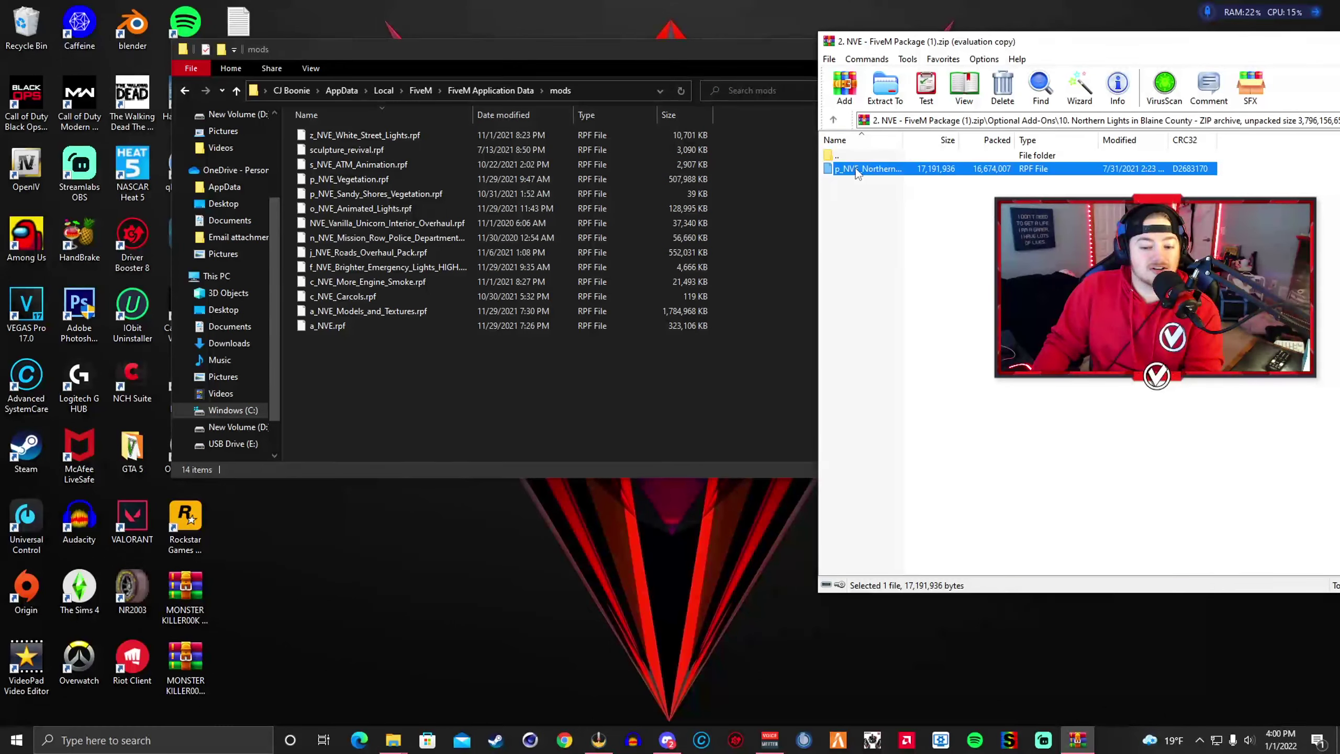
{"action": "double_click", "coordinate": [860, 155]}
{"action": "double_click", "coordinate": [860, 155]}
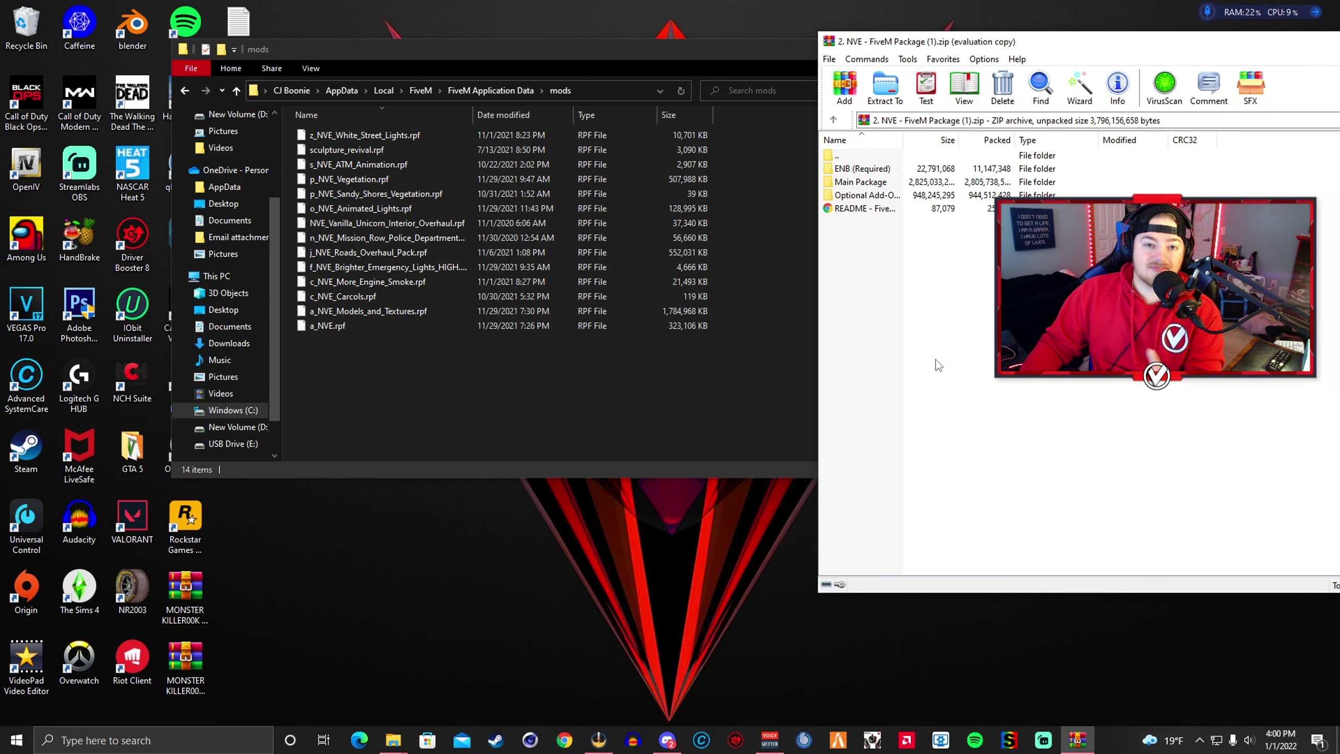
Step: Close the FiveM mods Explorer window and shift WinRAR to the left
{"action": "left_click", "coordinate": [797, 353]}
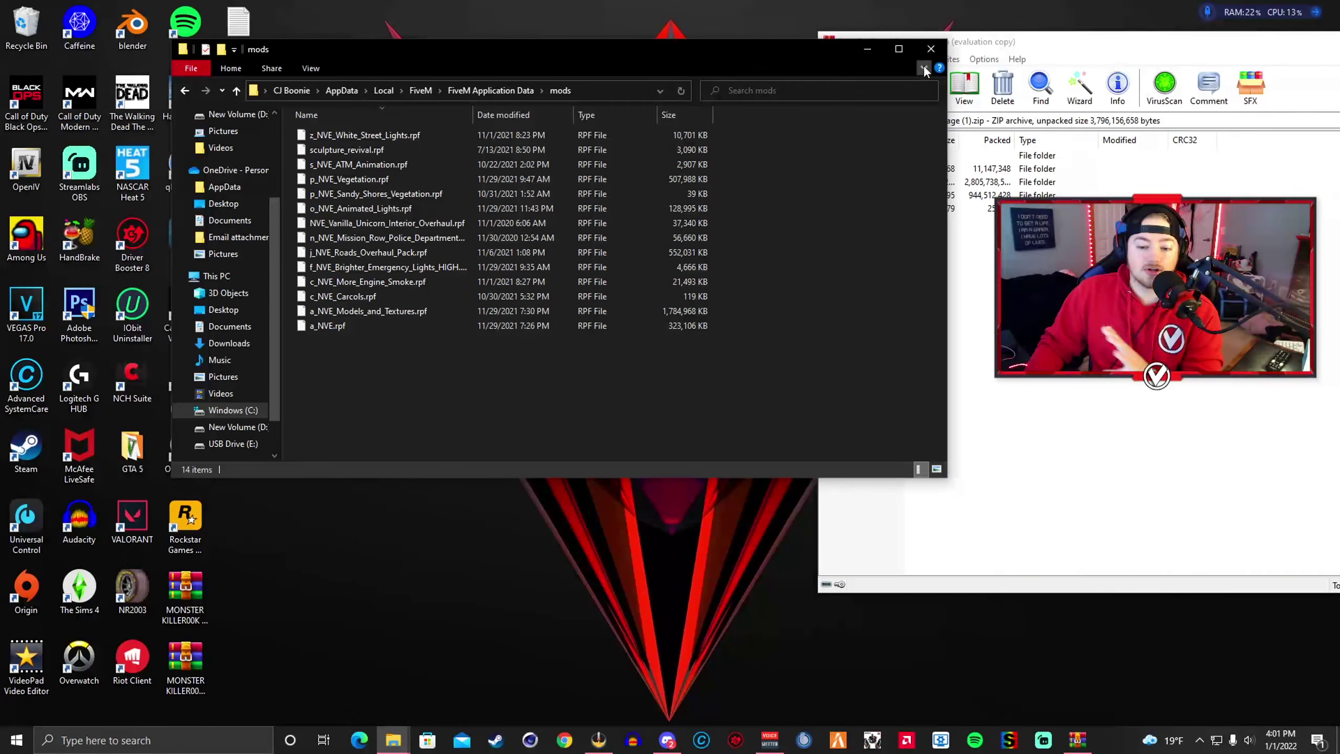
{"action": "left_click", "coordinate": [931, 49]}
{"action": "left_click_drag", "start_coordinate": [1004, 46], "coordinate": [533, 33]}
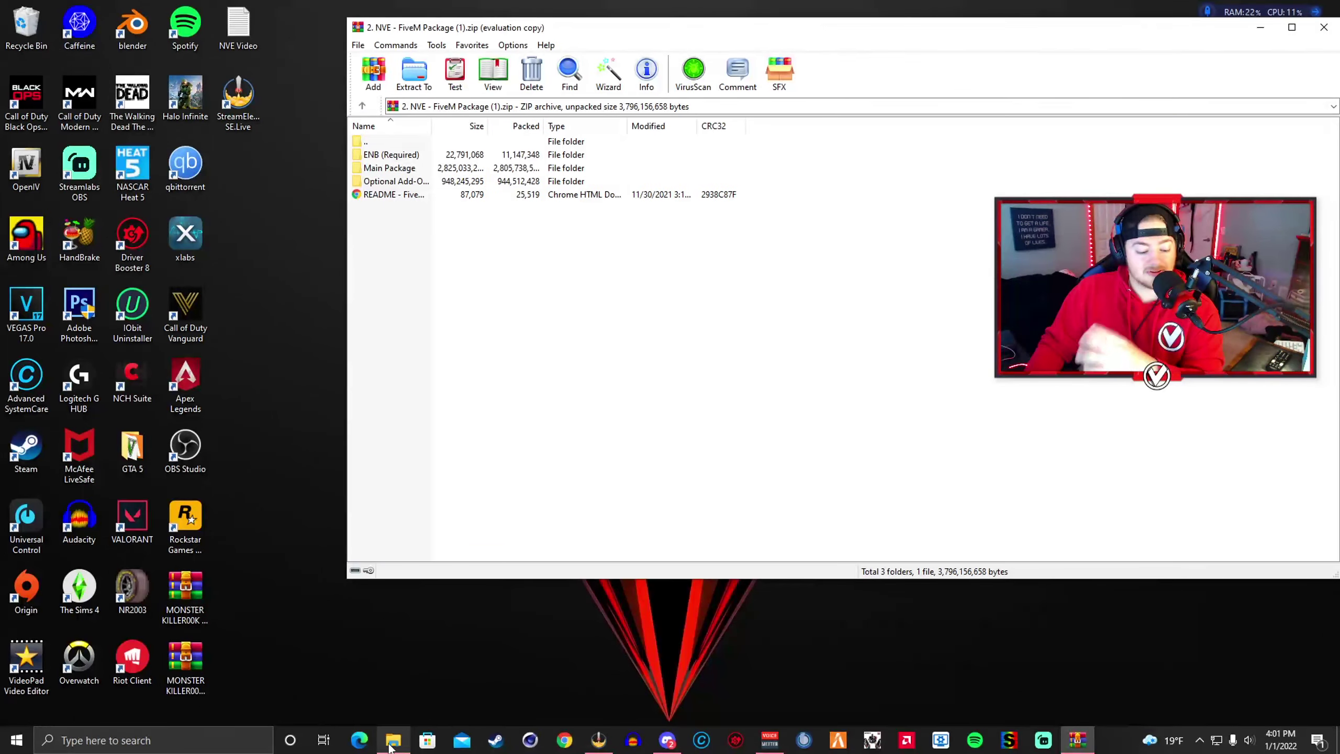
Step: Place the Grand Theft Auto V folder beside WinRAR and open ENB (Required)
{"action": "mouse_move", "coordinate": [393, 740]}
{"action": "left_click", "coordinate": [393, 676]}
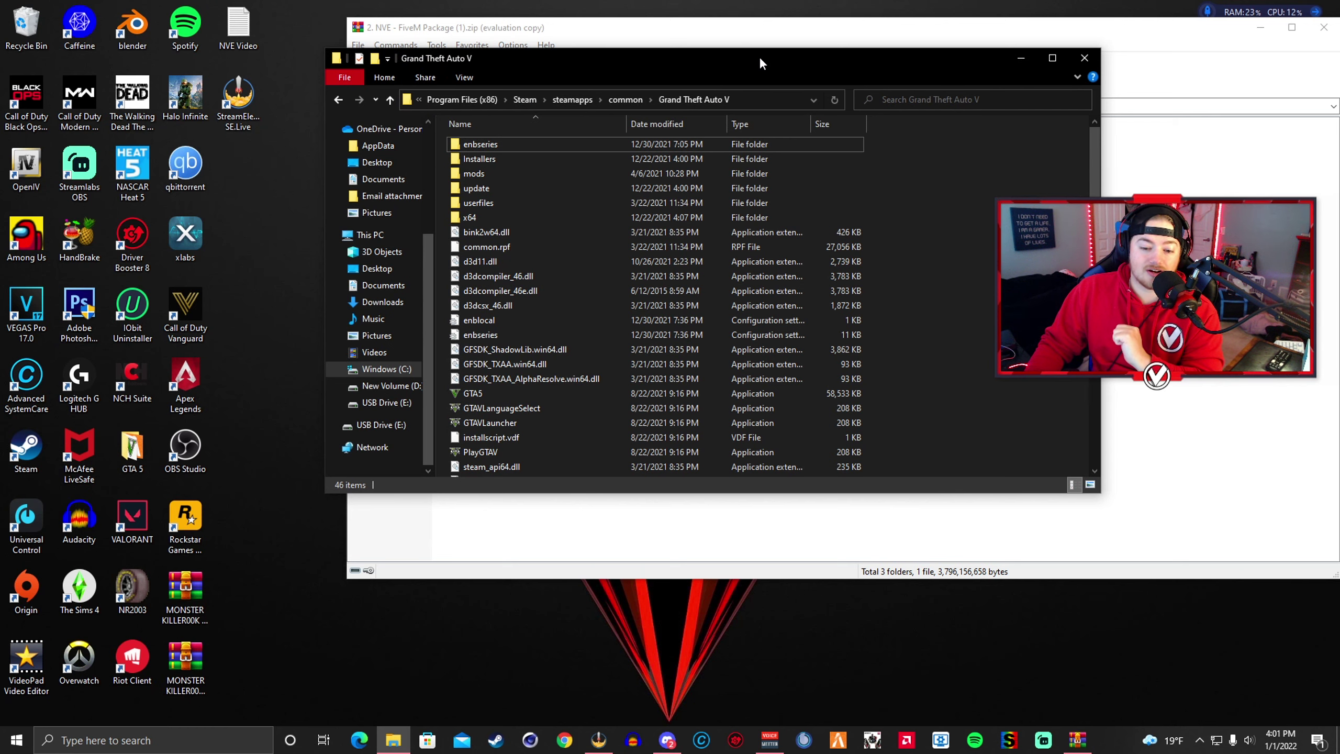
{"action": "left_click_drag", "start_coordinate": [761, 59], "coordinate": [1036, 73]}
{"action": "left_click_drag", "start_coordinate": [950, 33], "coordinate": [728, 30]}
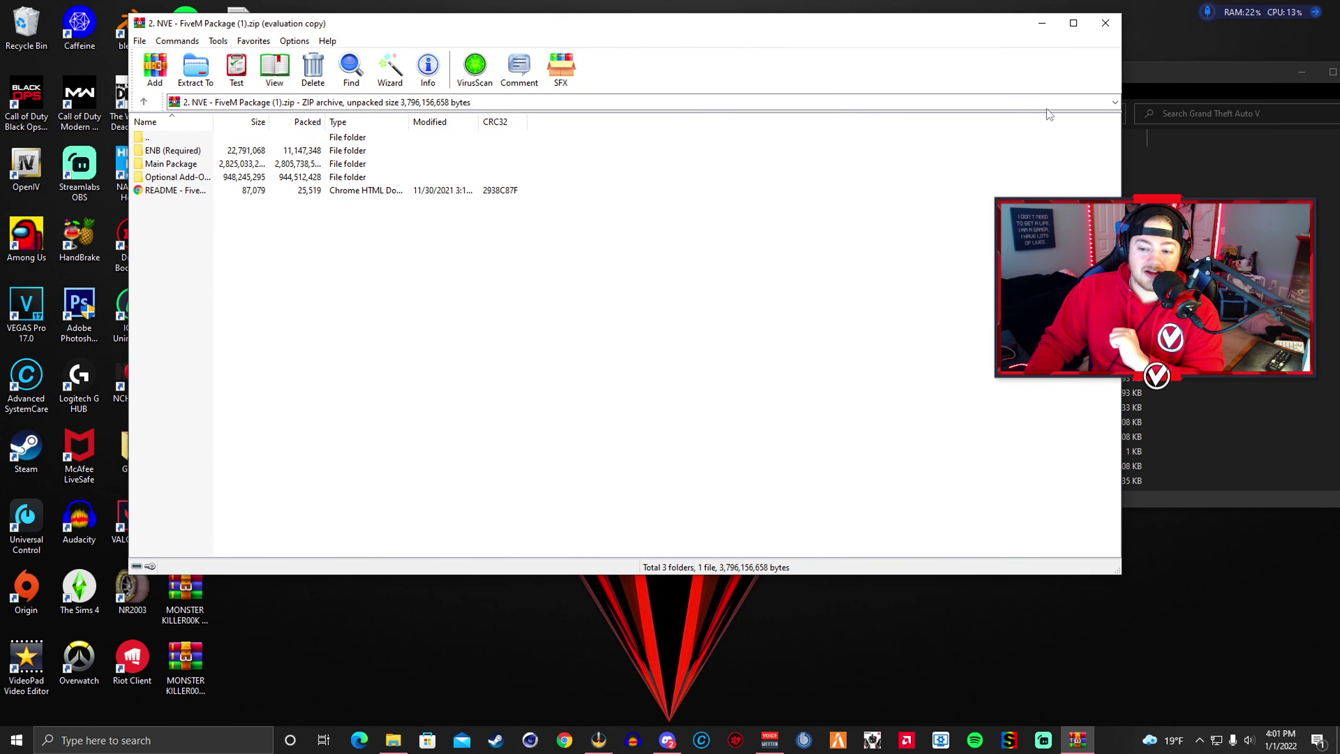
{"action": "double_click", "coordinate": [184, 151]}
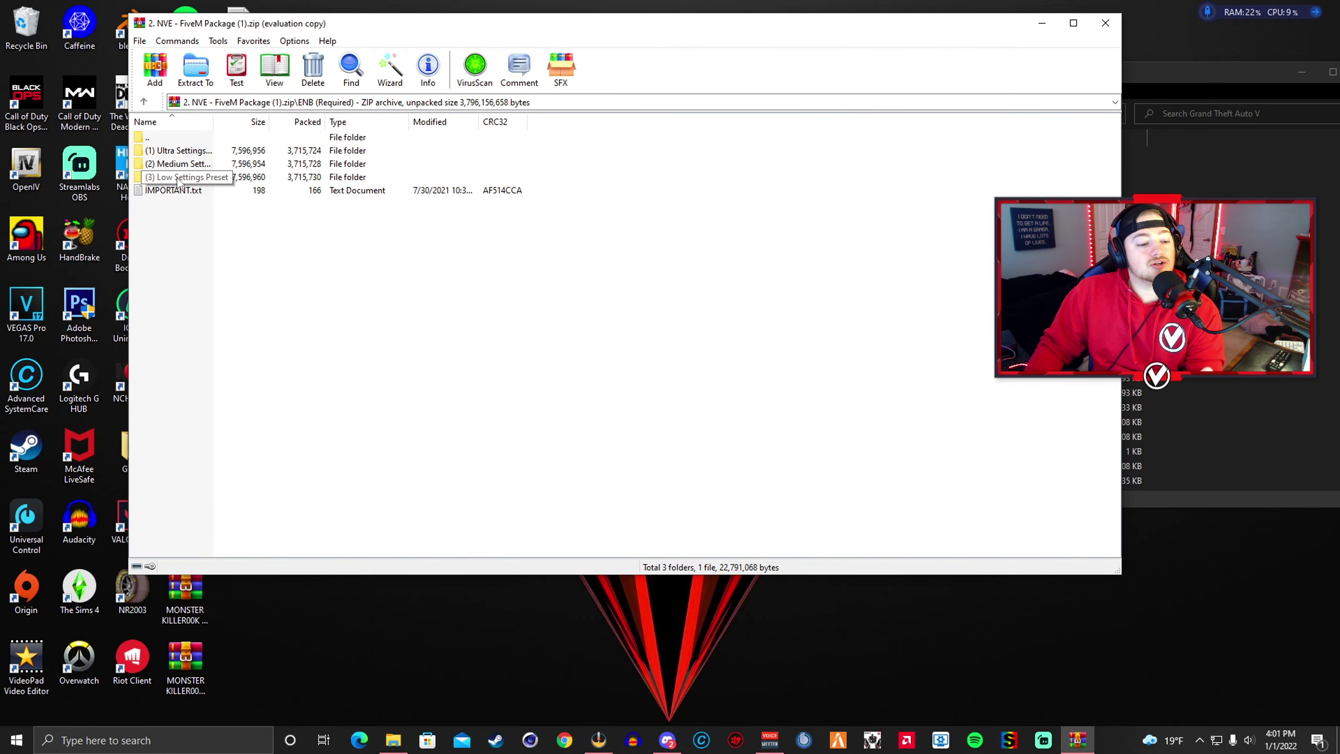
Step: Open the (2) Medium Settings Preset [RECOMMENDED] folder and select all six of its items
{"action": "double_click", "coordinate": [199, 166]}
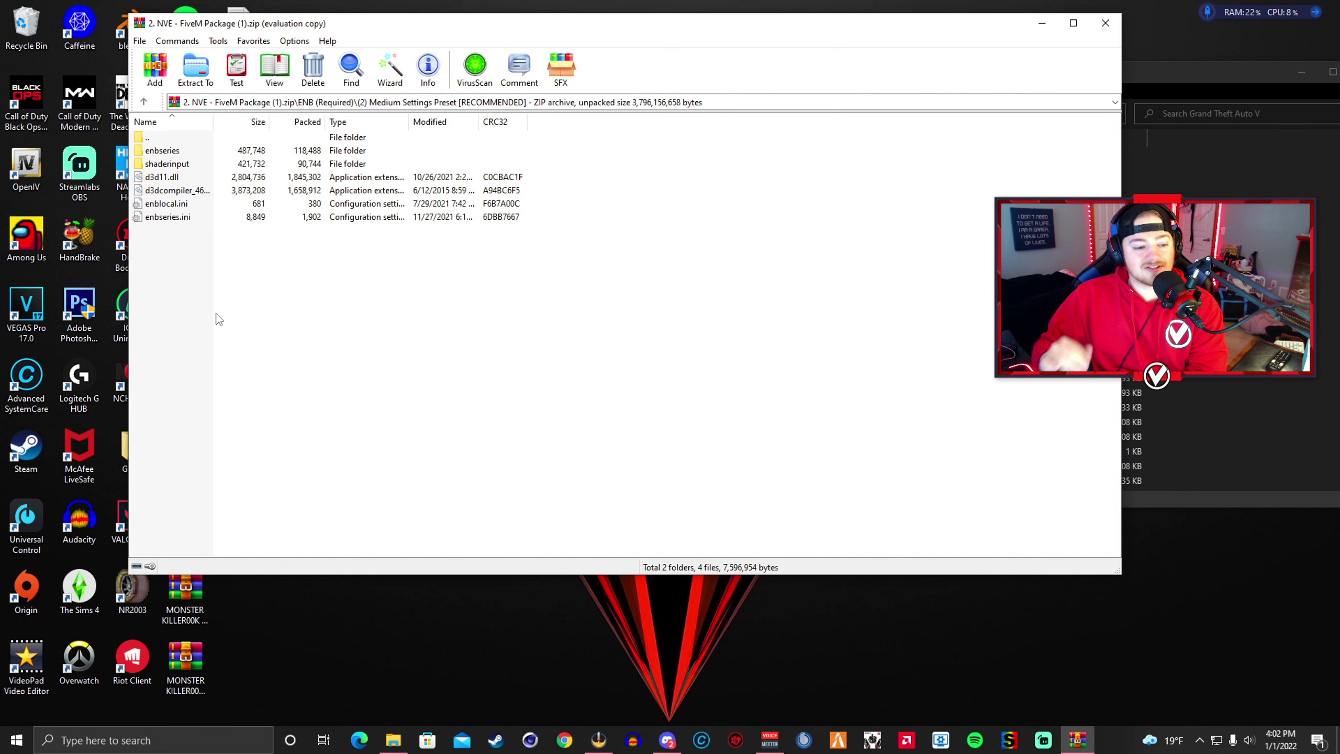
{"action": "left_click", "coordinate": [179, 164]}
{"action": "left_click", "coordinate": [241, 356]}
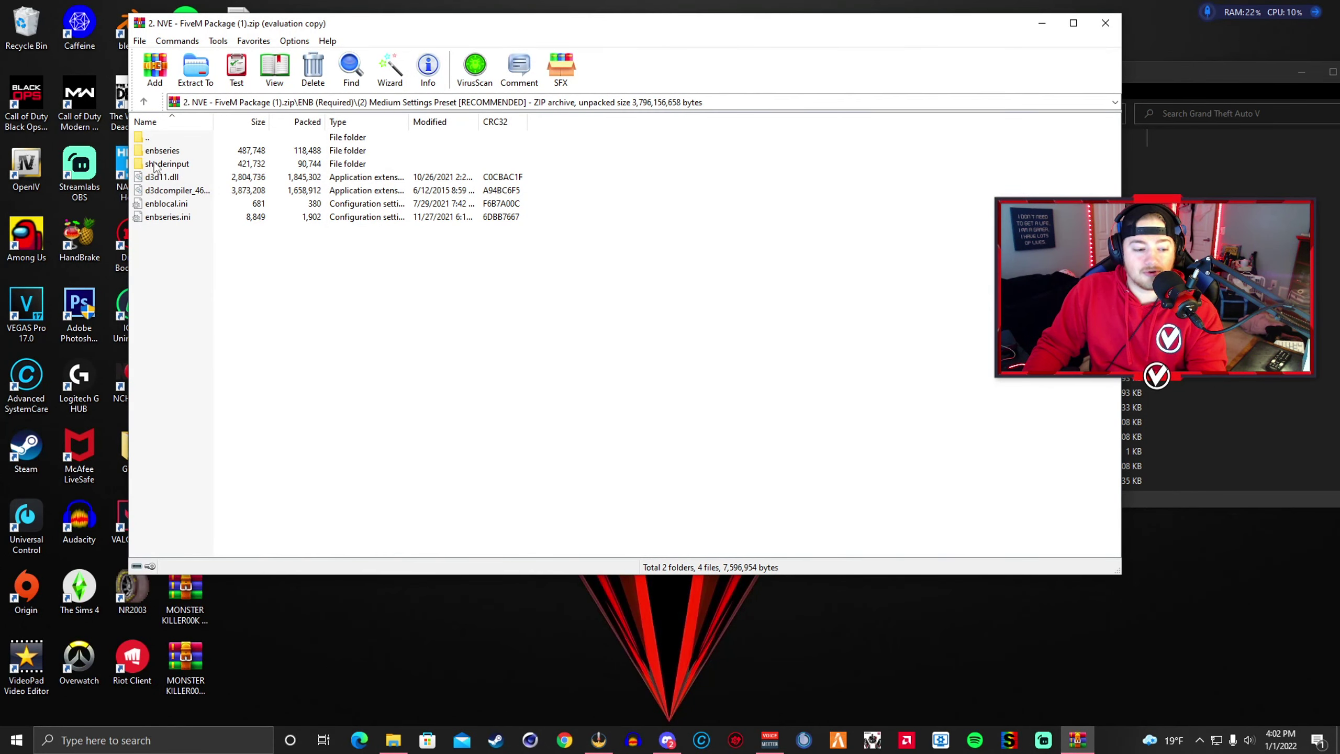
{"action": "left_click", "coordinate": [165, 167]}
{"action": "left_click", "coordinate": [255, 342]}
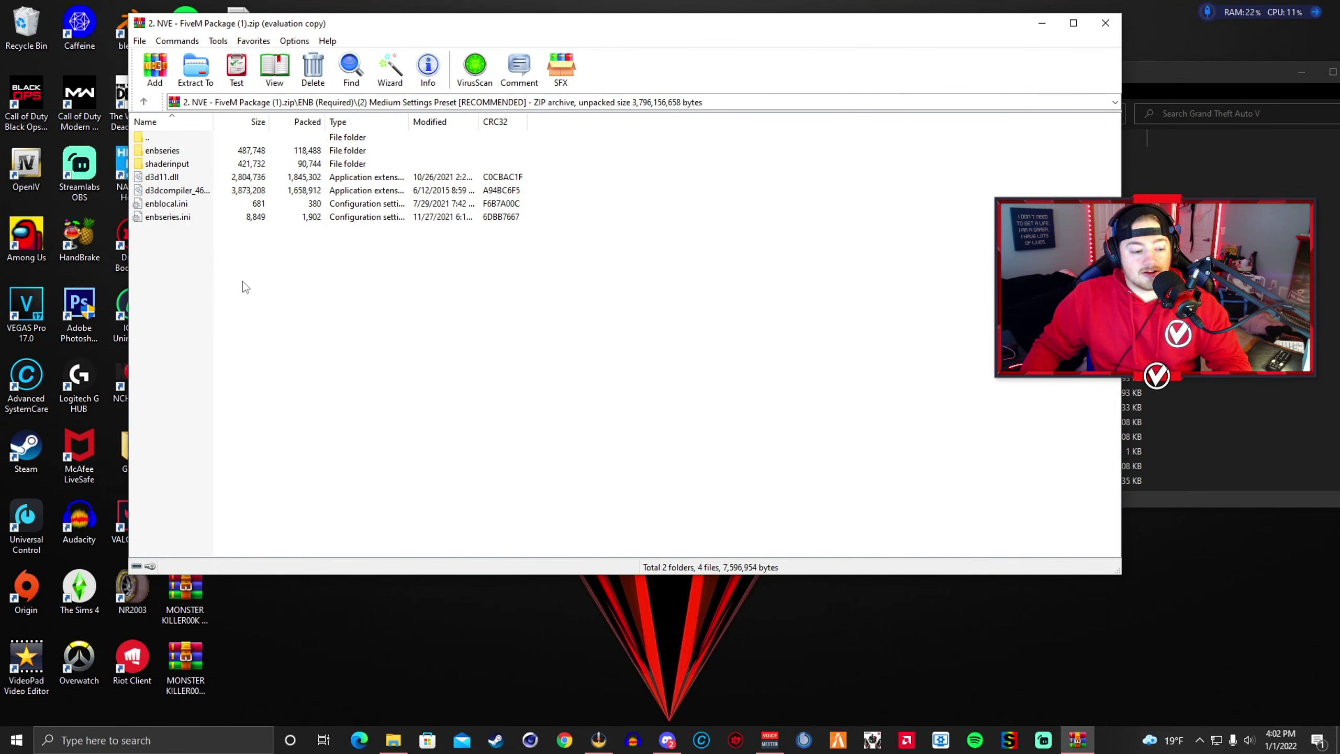
{"action": "left_click_drag", "start_coordinate": [243, 280], "coordinate": [184, 153]}
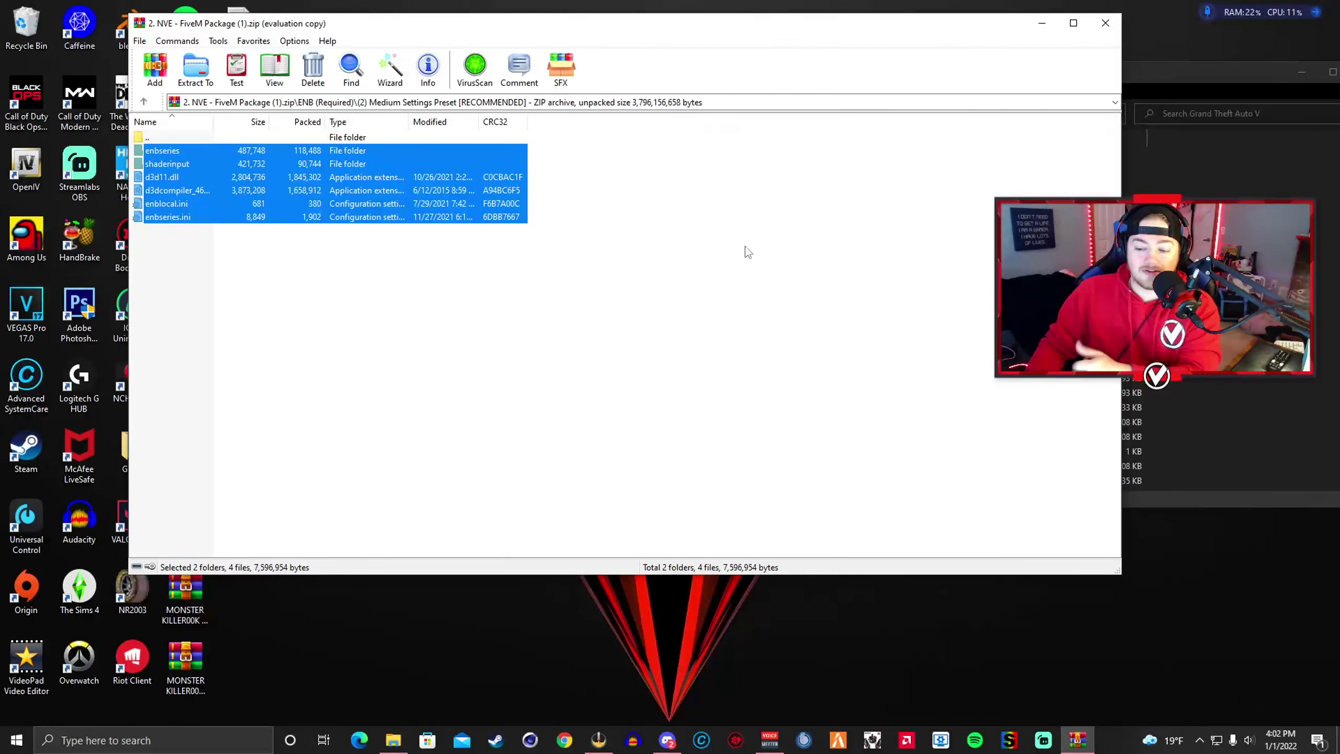
Step: Deselect shaderinput and paste the remaining preset items into Grand Theft Auto V, replacing existing files
{"action": "left_click", "coordinate": [185, 164], "text": "ctrl"}
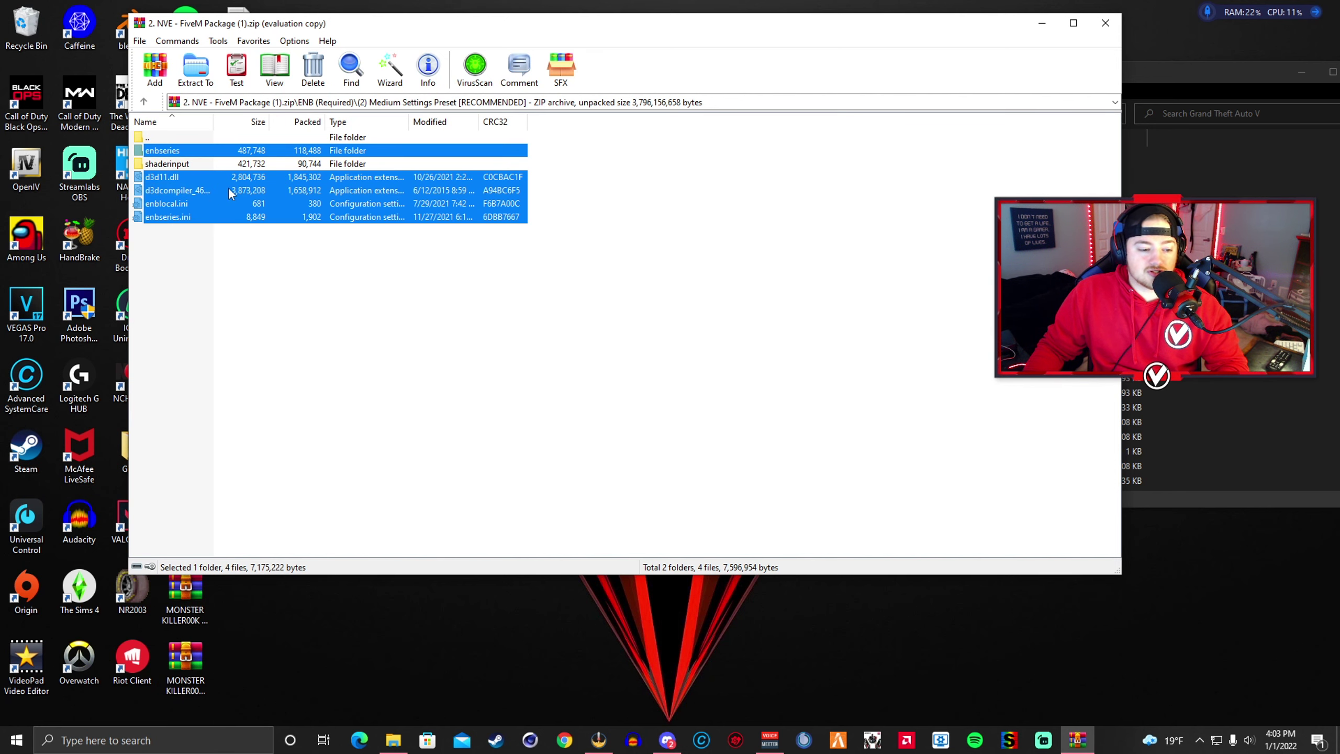
{"action": "left_click", "coordinate": [1219, 190]}
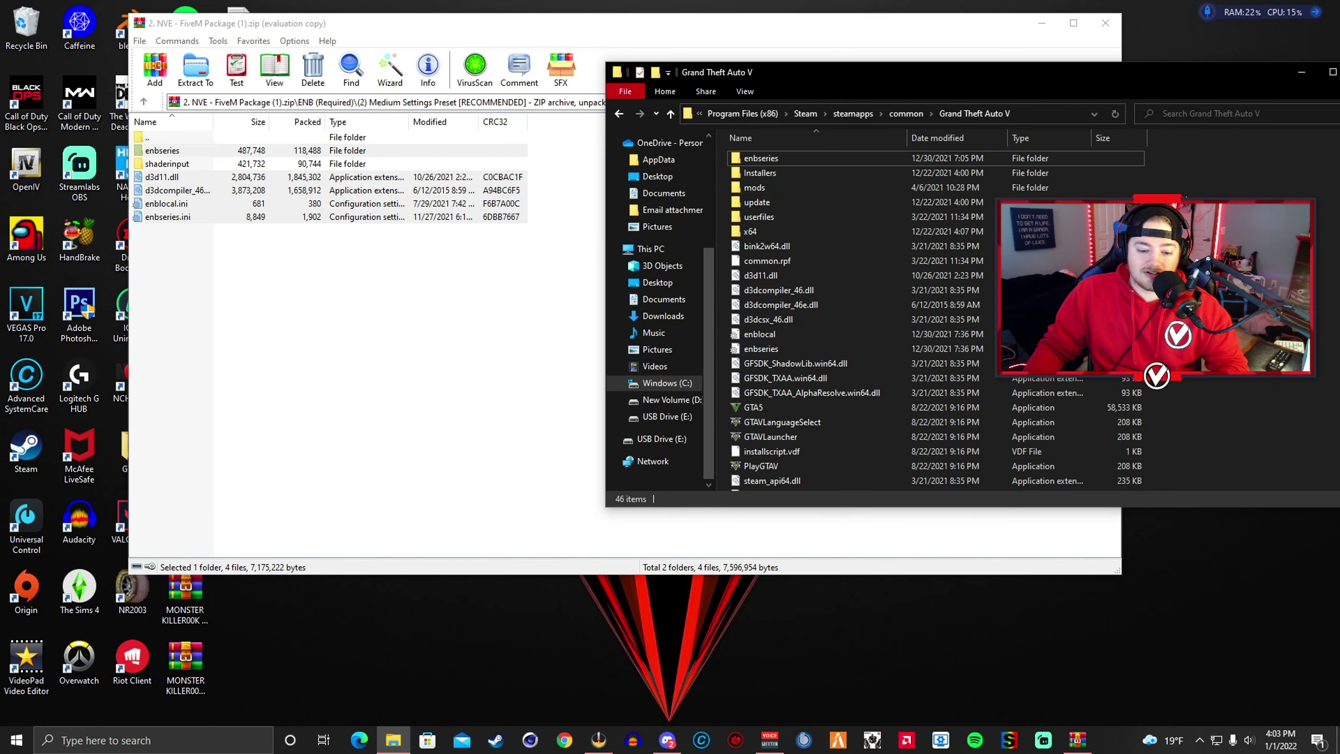
{"action": "key", "text": "ctrl+v"}
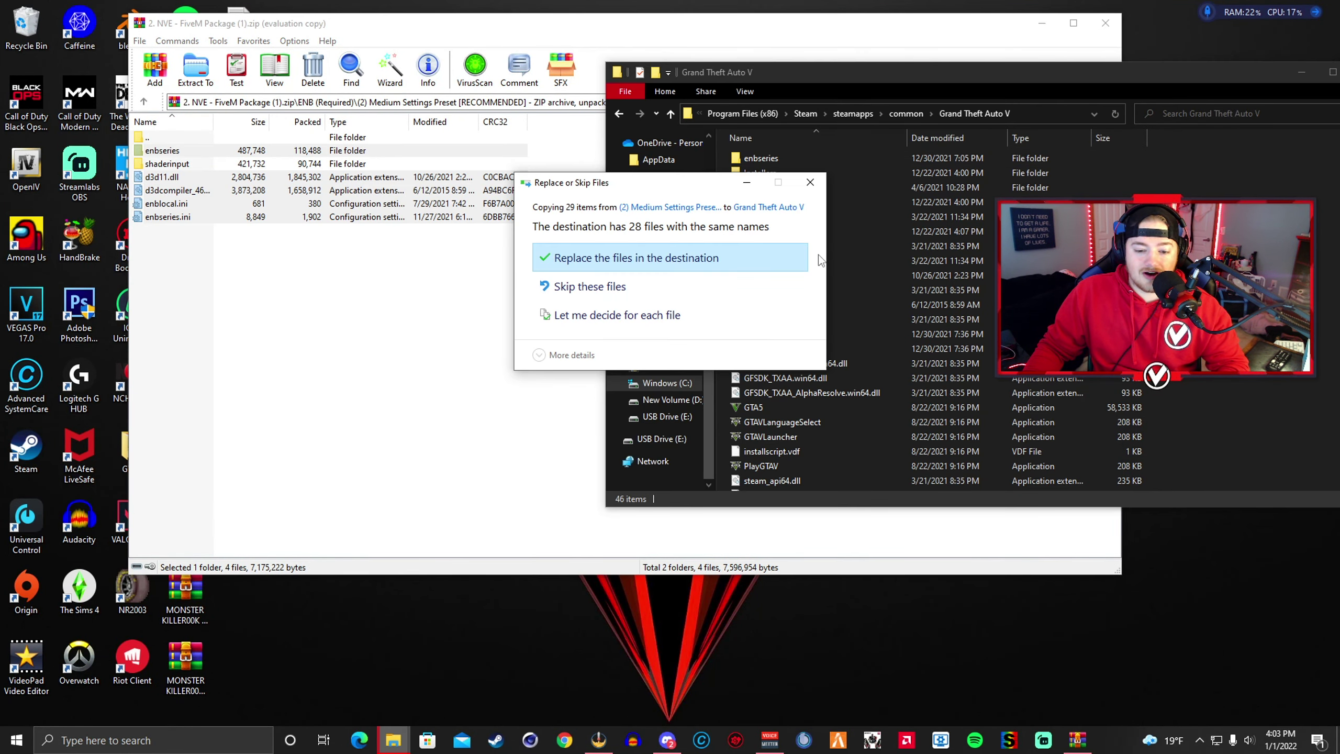
{"action": "left_click", "coordinate": [708, 258]}
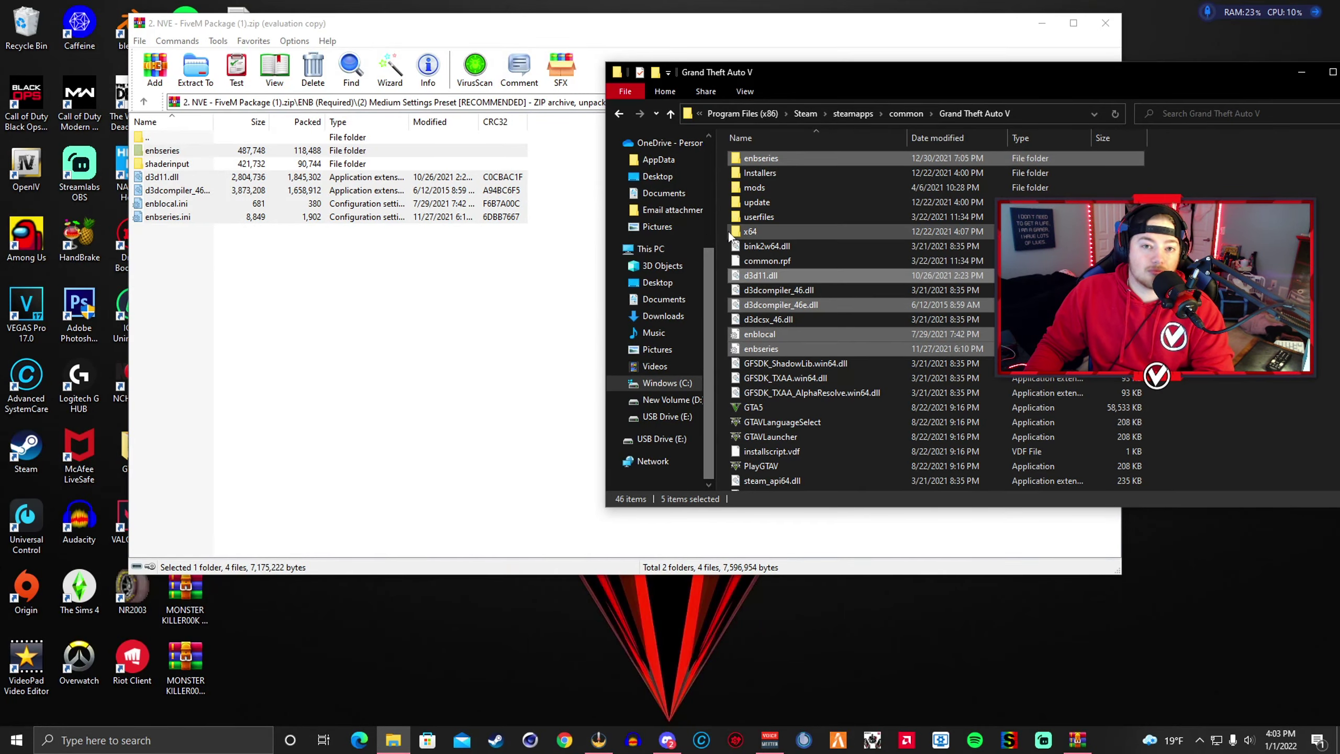
Step: Close WinRAR and move the Grand Theft Auto V window to the left
{"action": "left_click", "coordinate": [542, 279]}
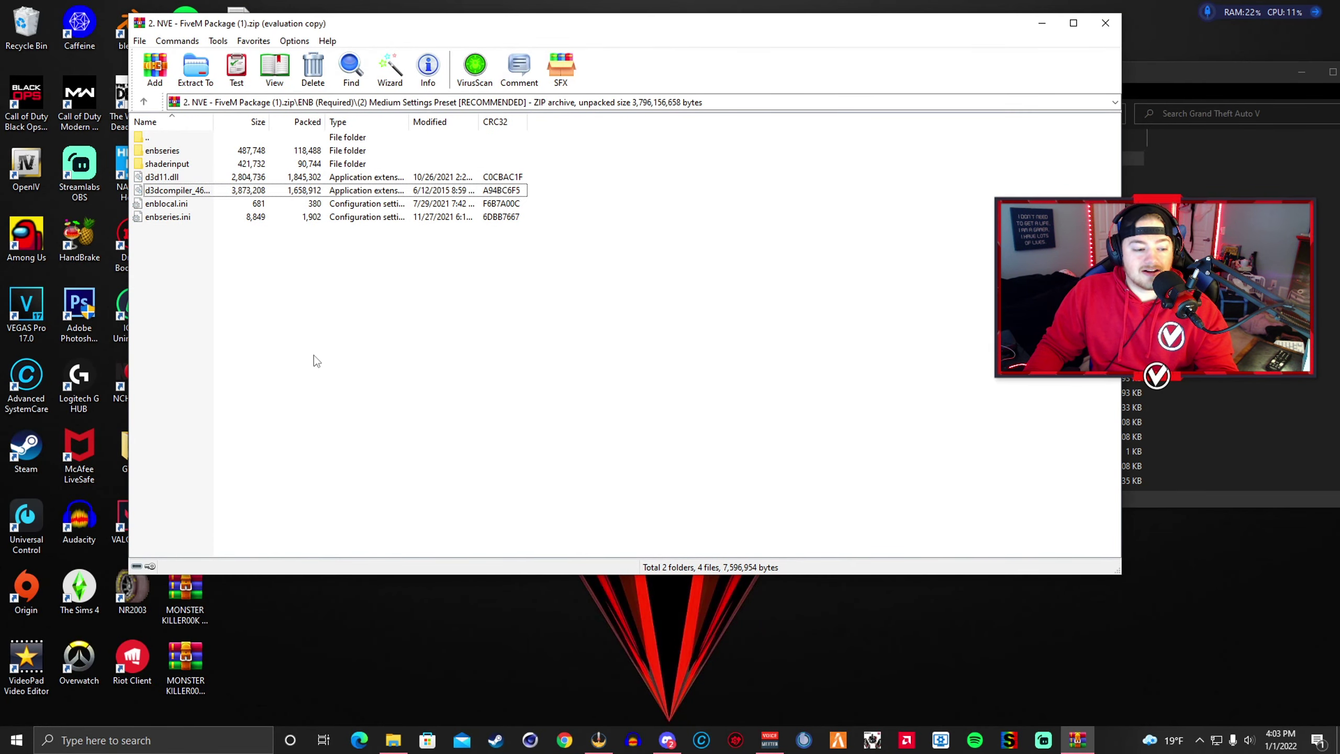
{"action": "left_click", "coordinate": [1110, 28]}
{"action": "left_click_drag", "start_coordinate": [1071, 75], "coordinate": [835, 74]}
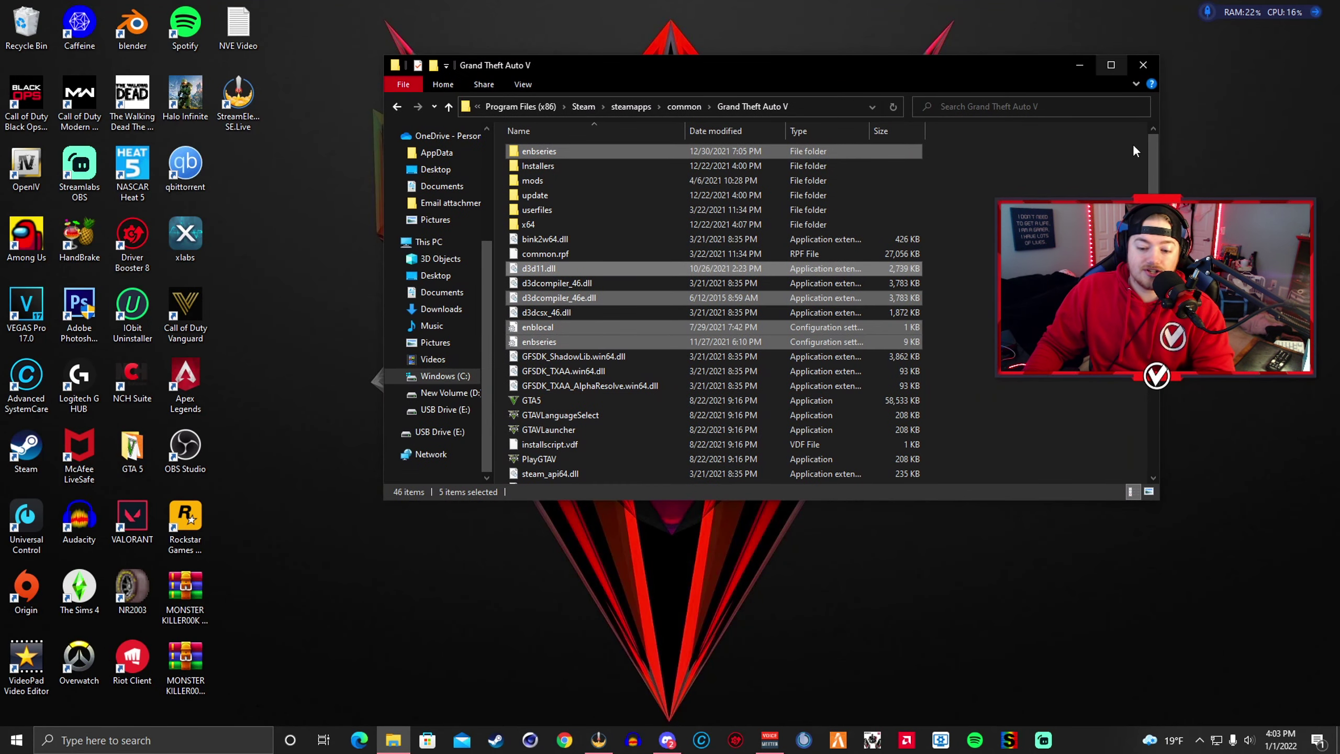
Step: Move the Grand Theft Auto V window further left and select the MONSTER KILLER00Ks ENB desktop archive
{"action": "left_click", "coordinate": [1055, 291]}
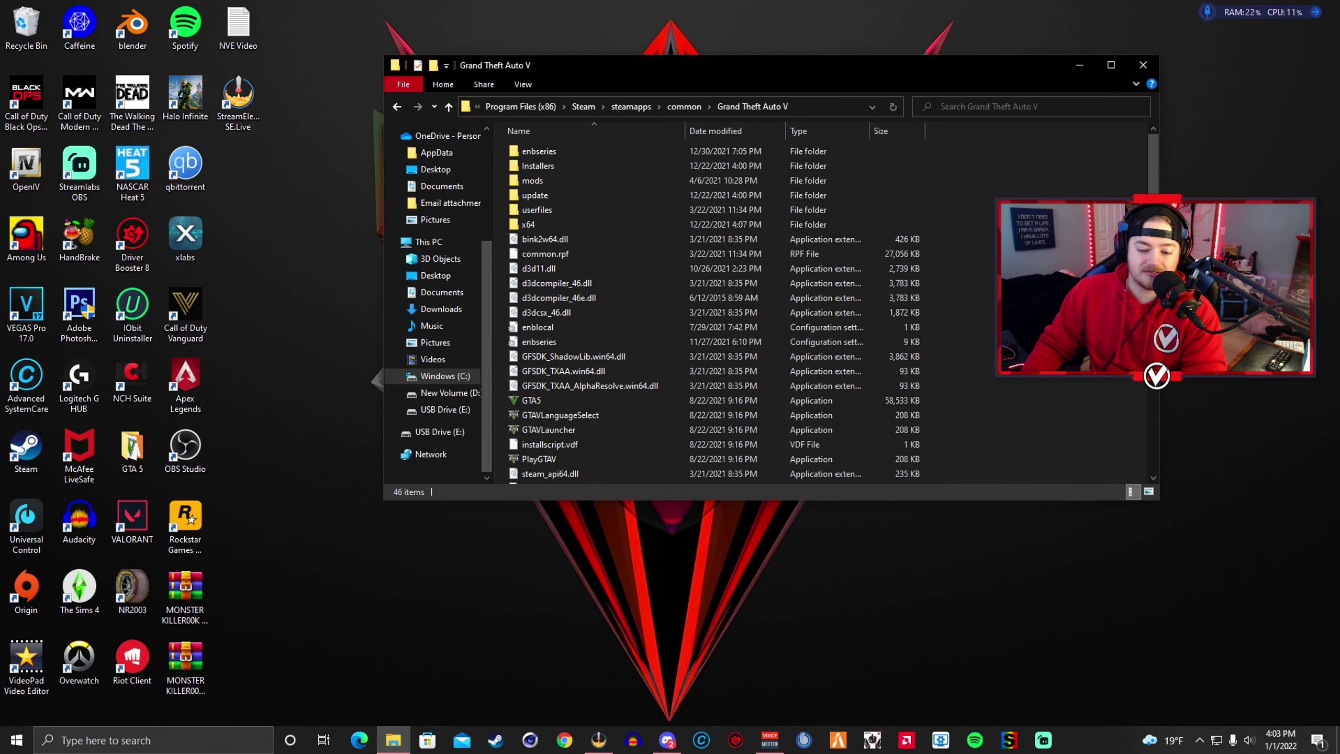
{"action": "left_click_drag", "start_coordinate": [1019, 69], "coordinate": [650, 77]}
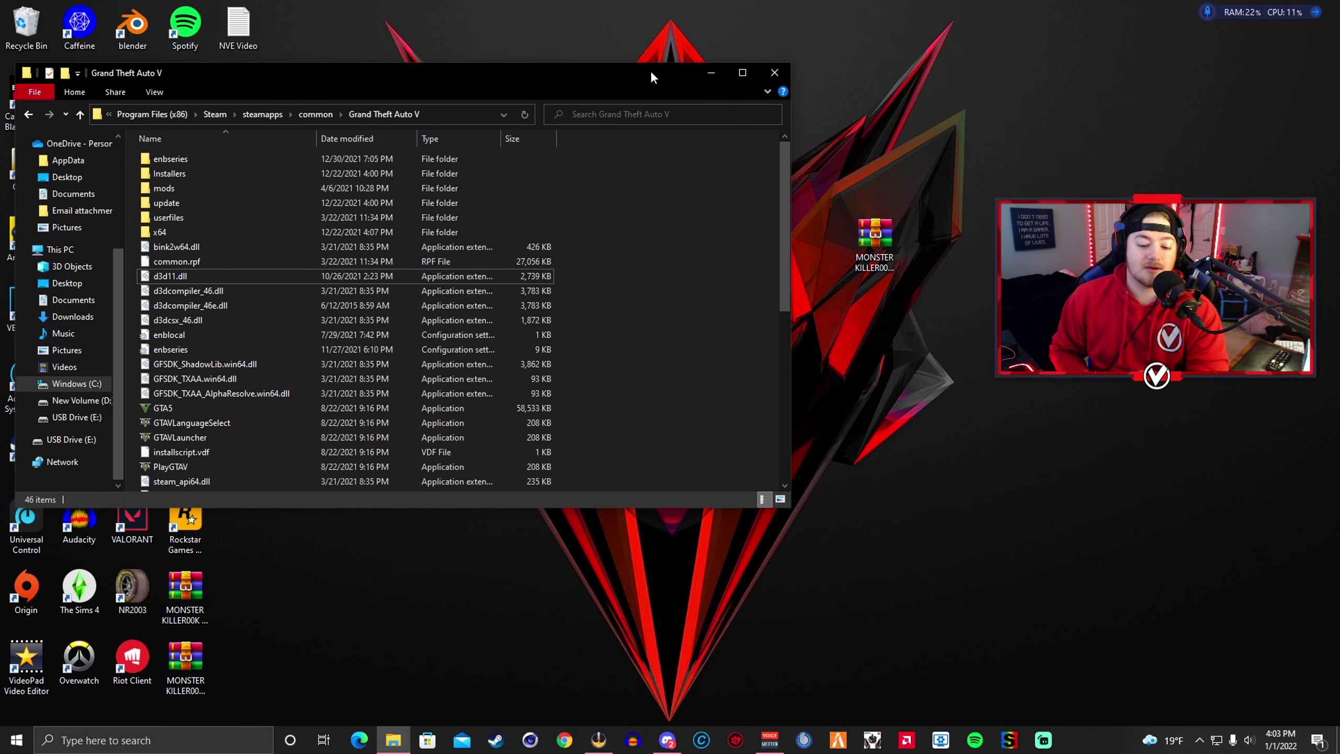
{"action": "left_click", "coordinate": [874, 240]}
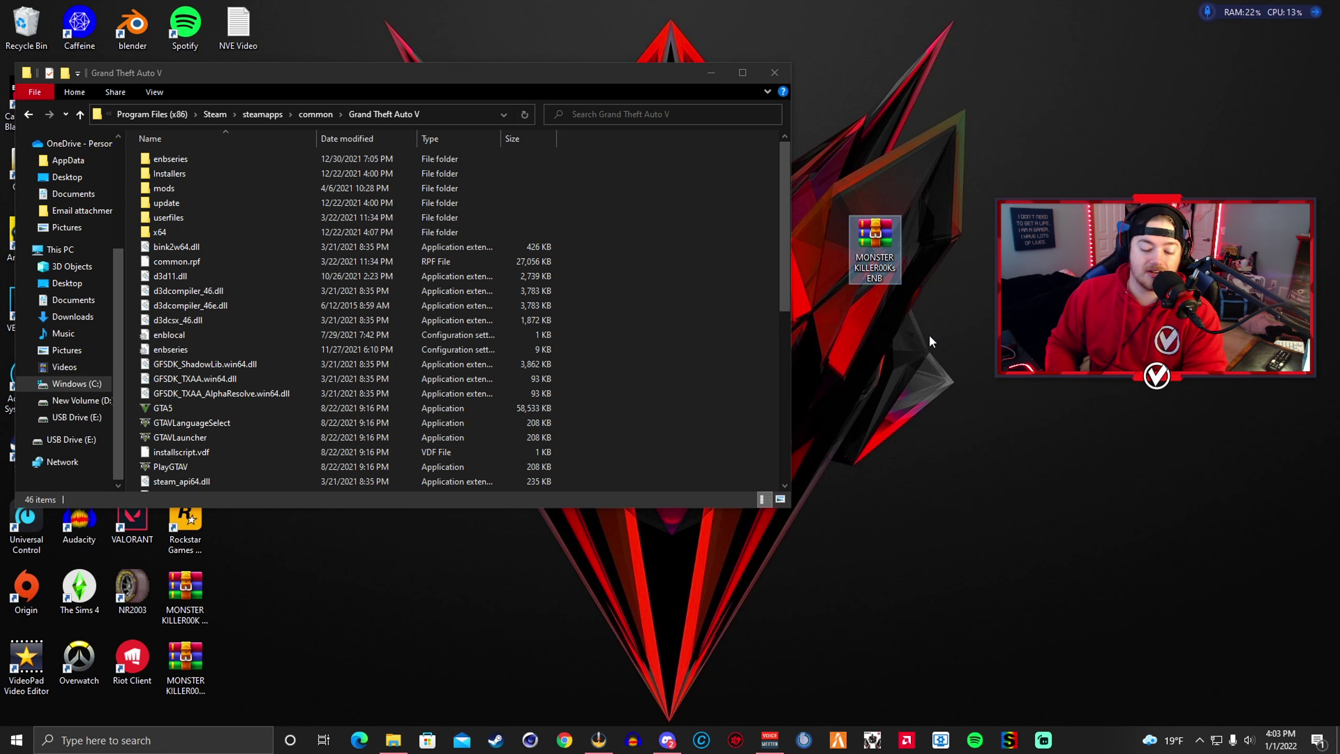
Step: Open the MONSTER KILLER00Ks ENB archive, dismiss the license reminder, and reposition its window
{"action": "double_click", "coordinate": [871, 277]}
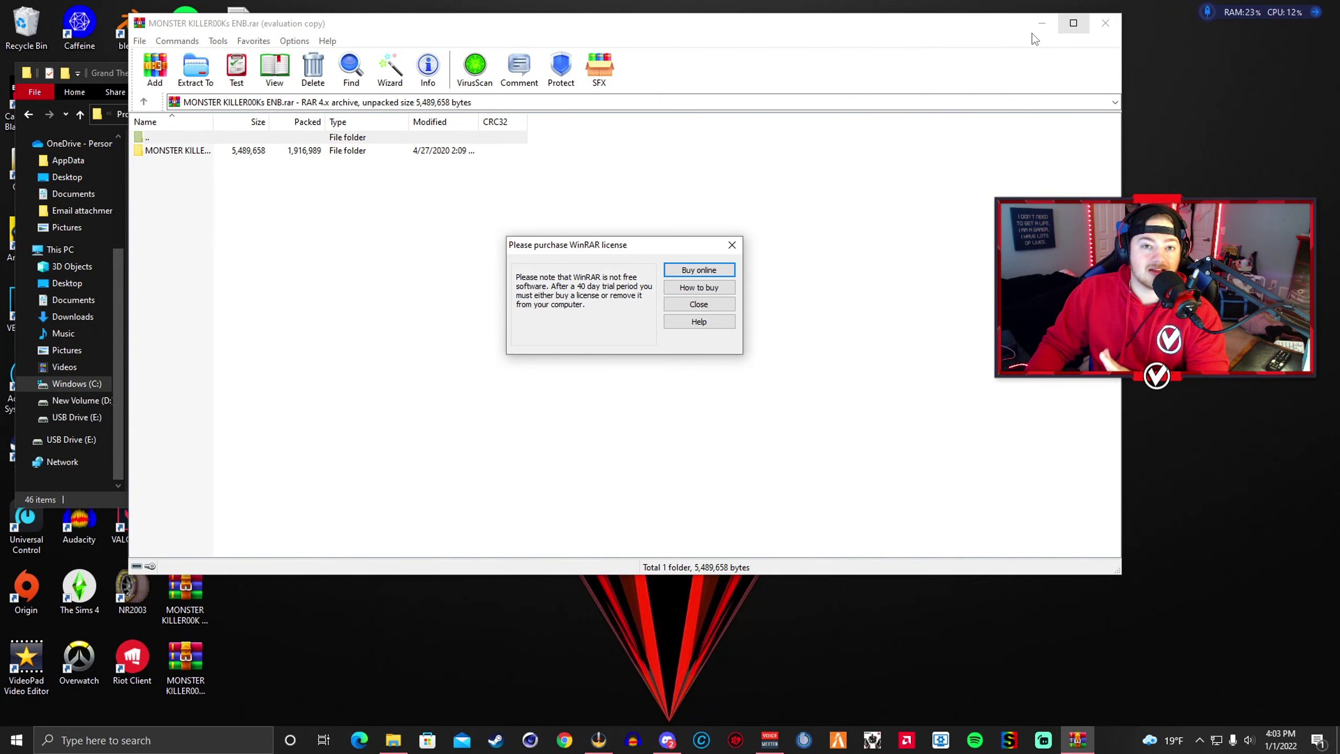
{"action": "left_click", "coordinate": [732, 245]}
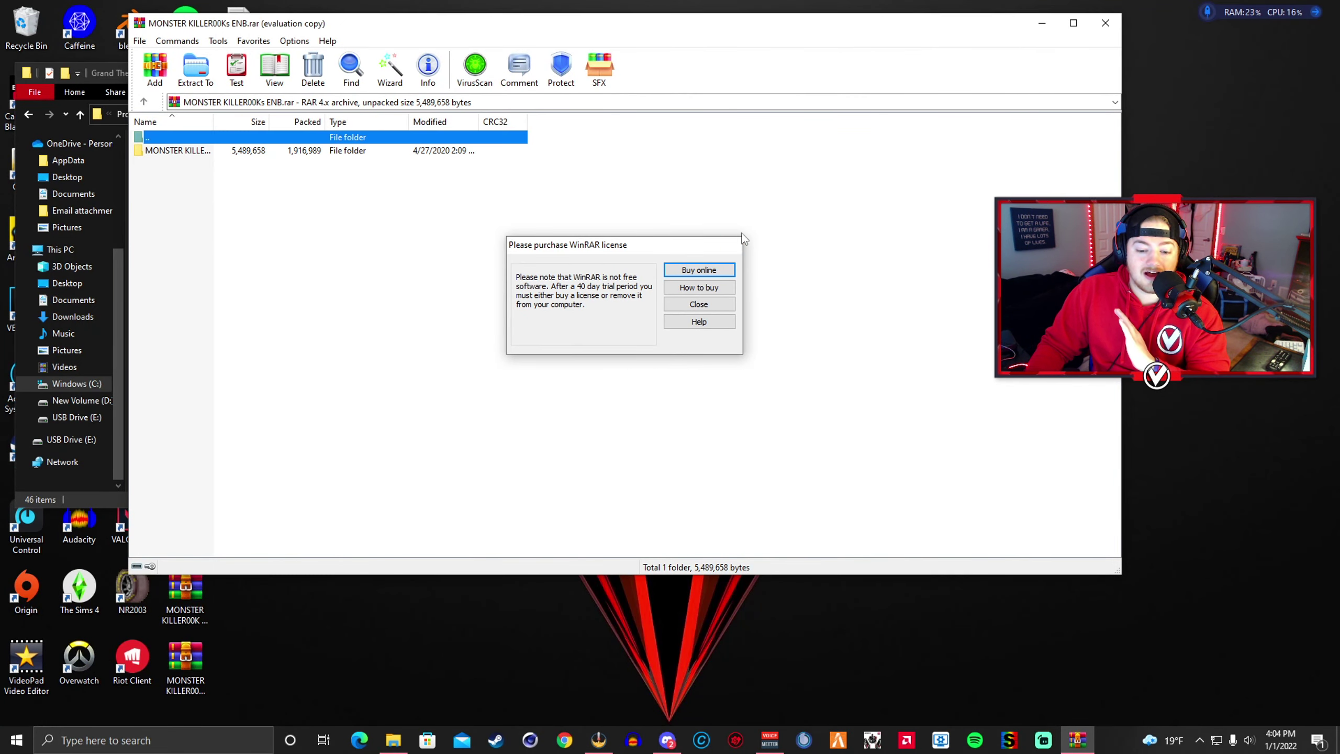
{"action": "left_click_drag", "start_coordinate": [915, 33], "coordinate": [1042, 47]}
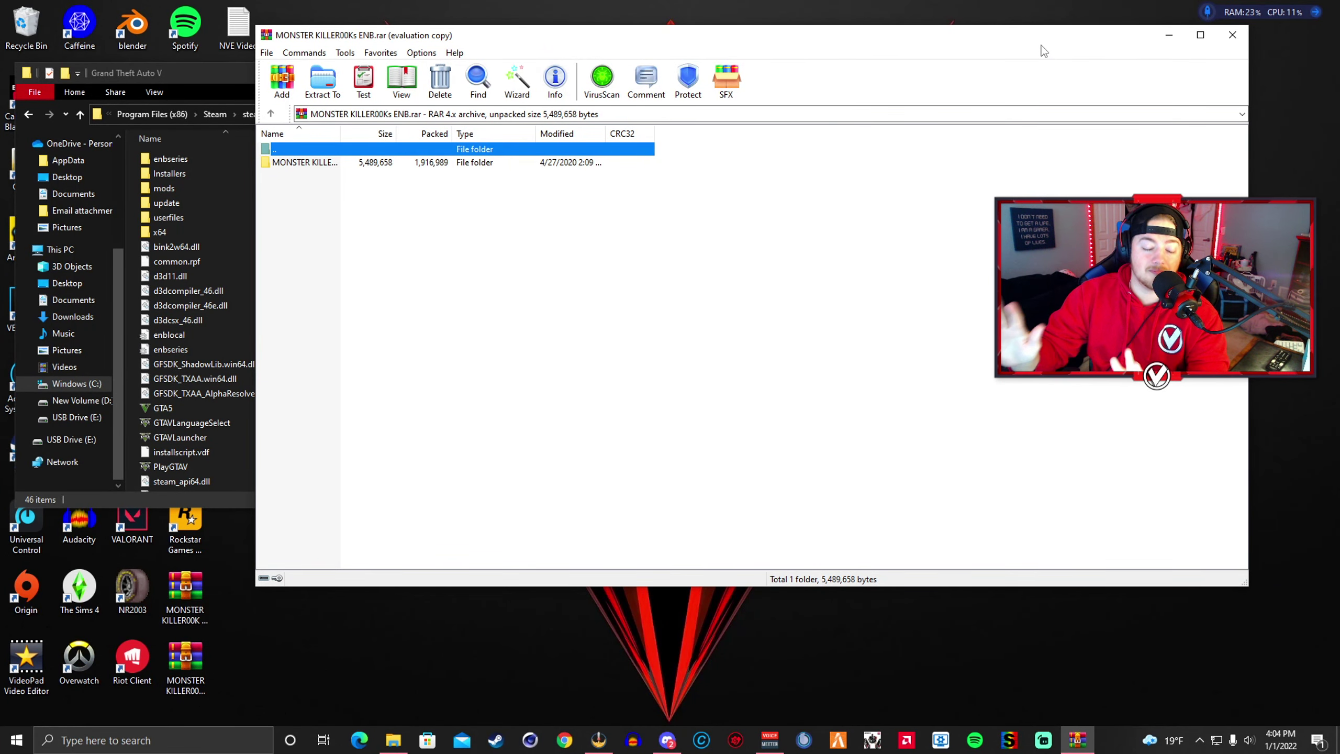
{"action": "left_click", "coordinate": [220, 82]}
{"action": "left_click", "coordinate": [616, 174]}
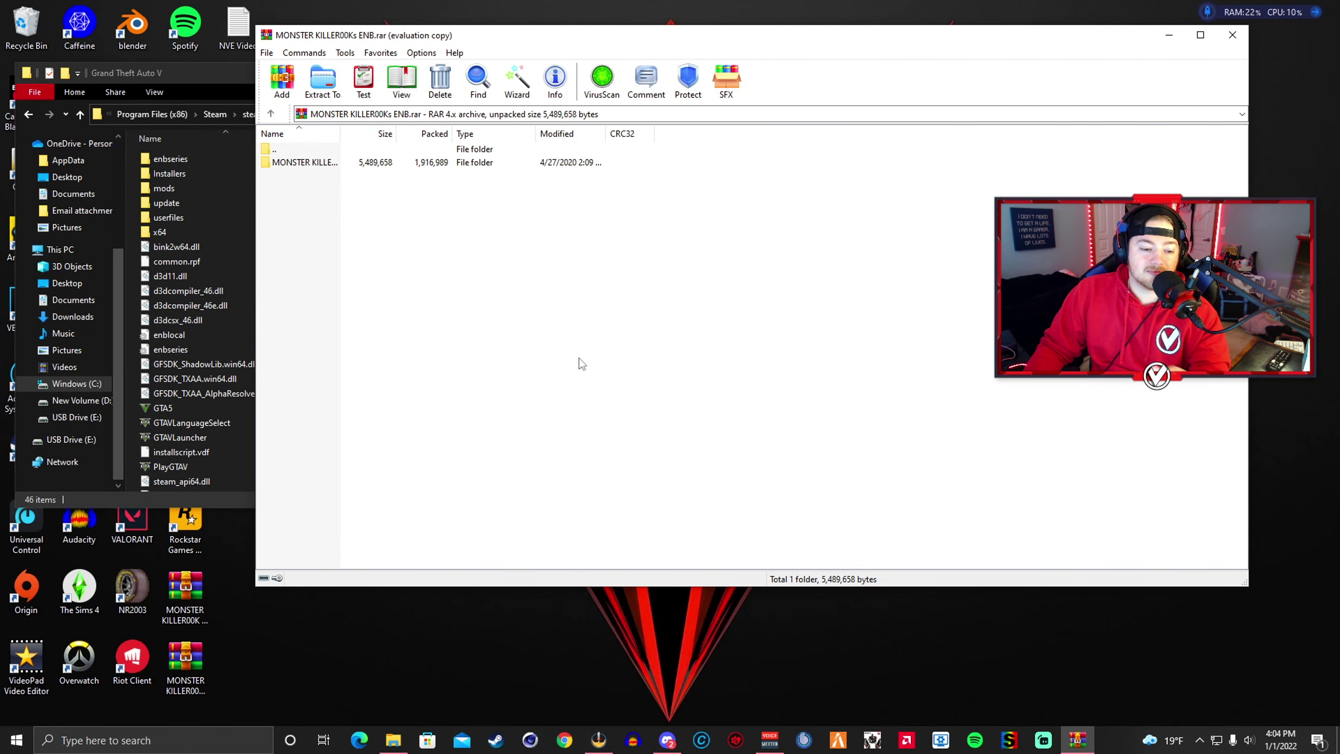
Step: Open the archive's inner ENB folder and select enbseries, enbseries.ini and enblocal.ini
{"action": "left_click", "coordinate": [325, 164]}
{"action": "double_click", "coordinate": [324, 164]}
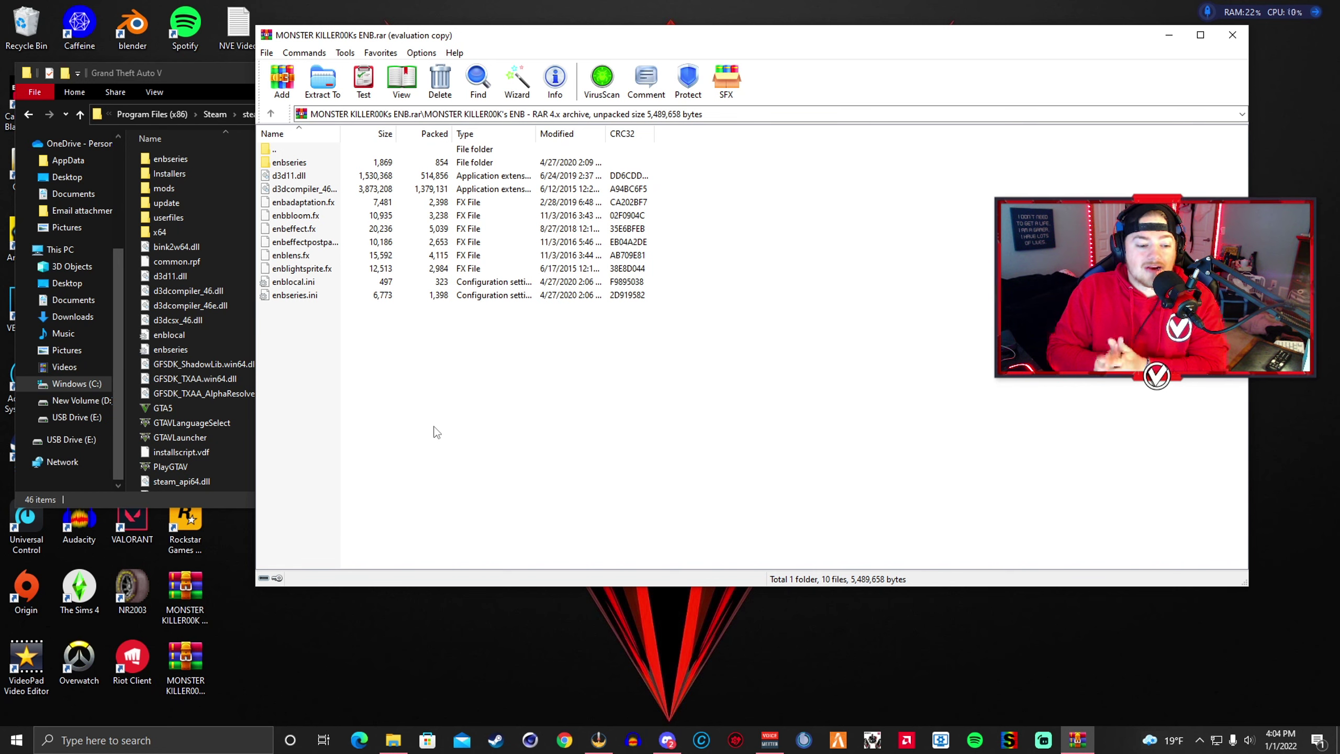
{"action": "left_click", "coordinate": [297, 166]}
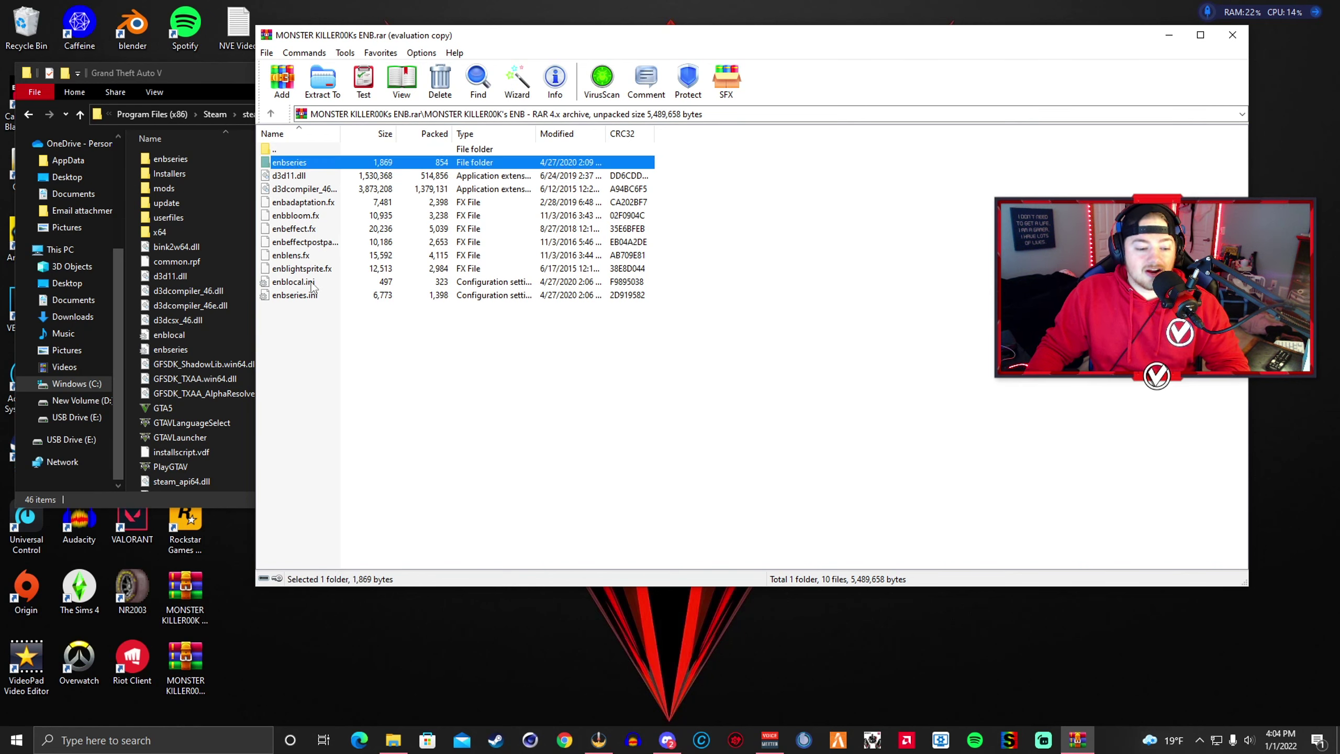
{"action": "left_click", "coordinate": [300, 296], "text": "ctrl"}
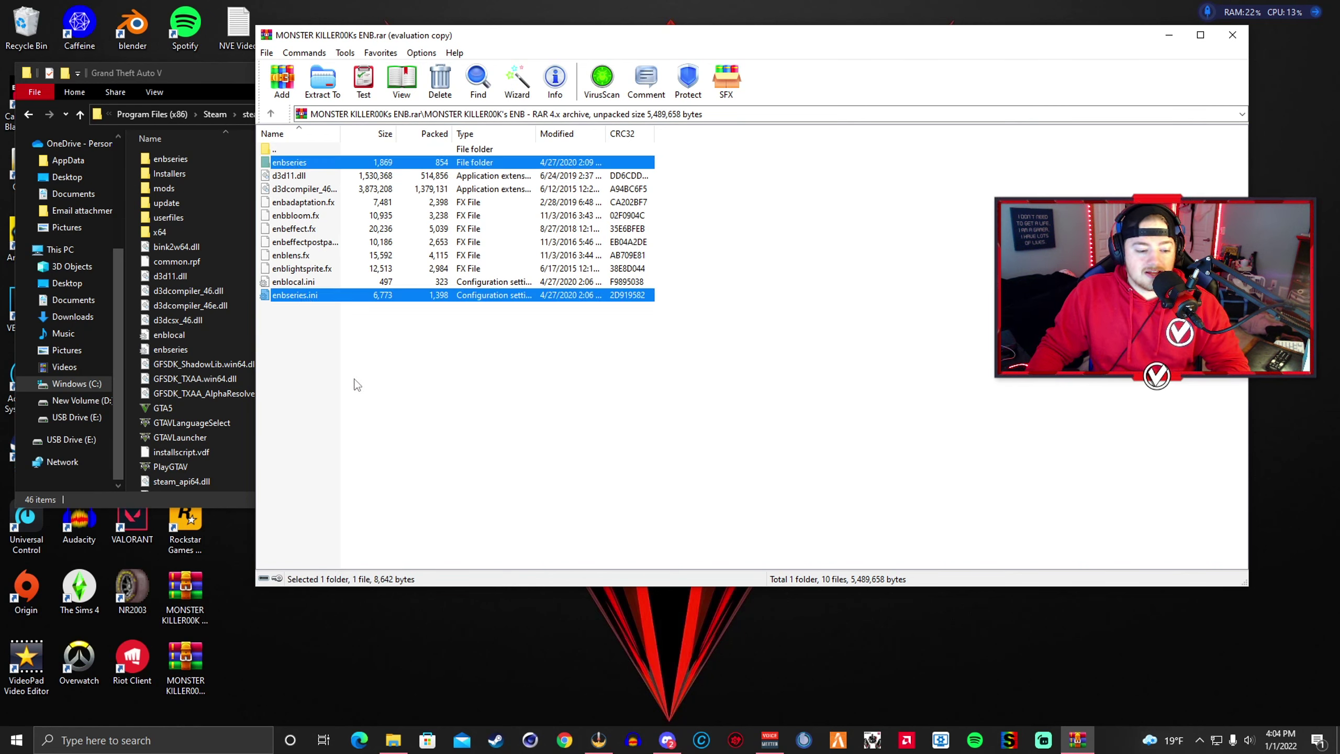
{"action": "left_click", "coordinate": [319, 285], "text": "ctrl"}
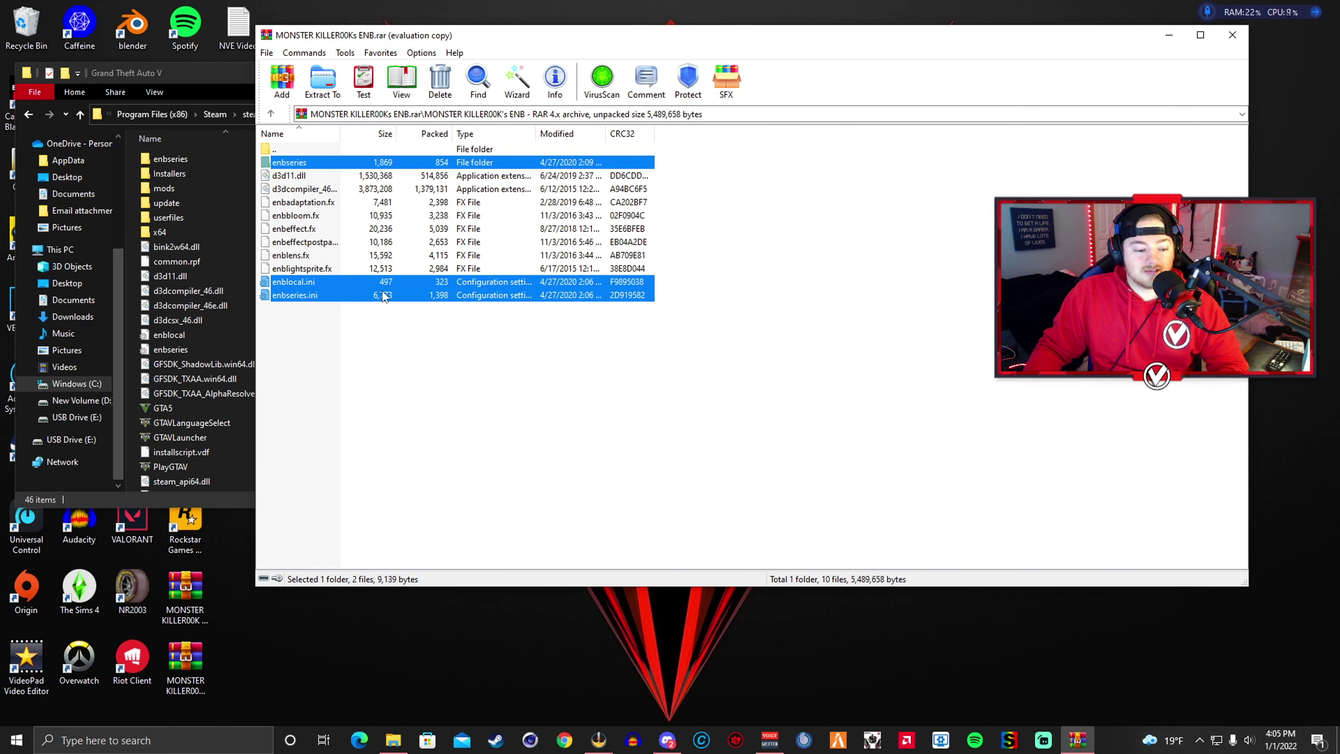
Step: Drag enbseries, enbseries.ini and enblocal.ini into Grand Theft Auto V, replacing the existing files
{"action": "left_click_drag", "start_coordinate": [384, 296], "coordinate": [132, 219]}
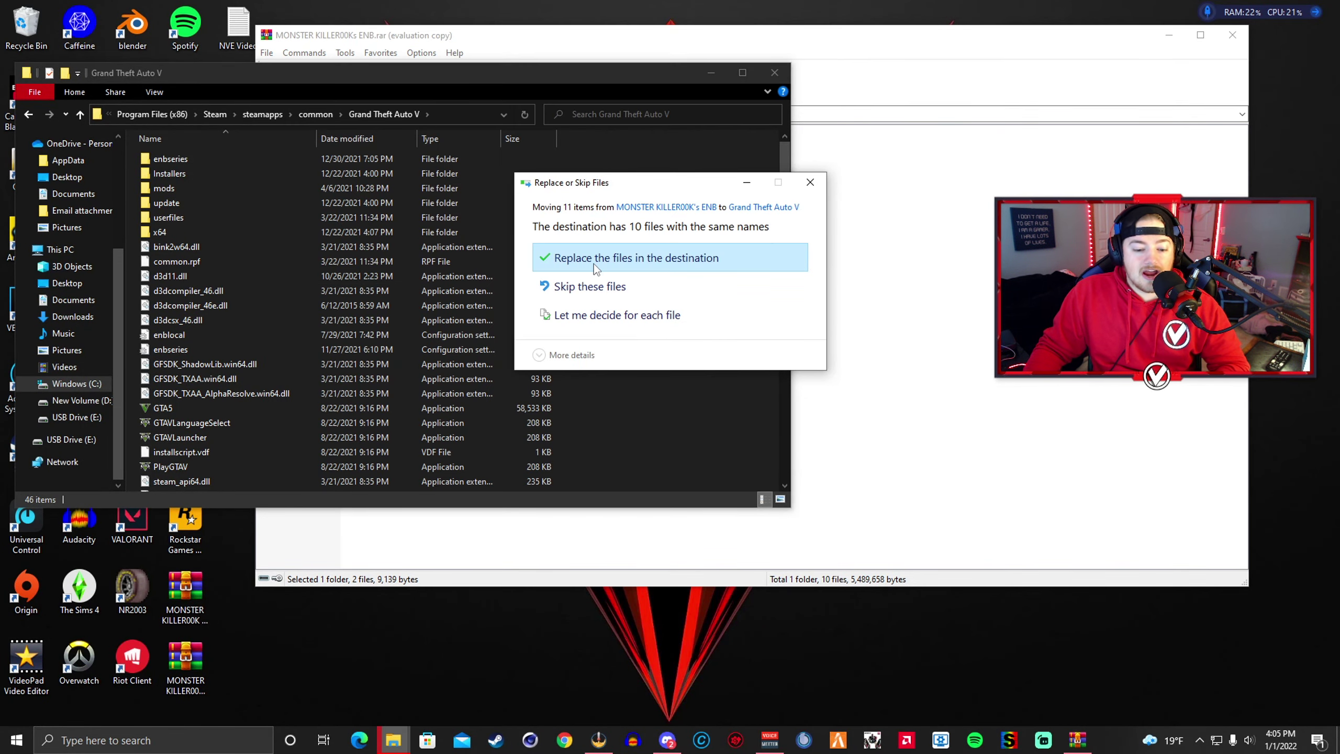
{"action": "left_click", "coordinate": [594, 257]}
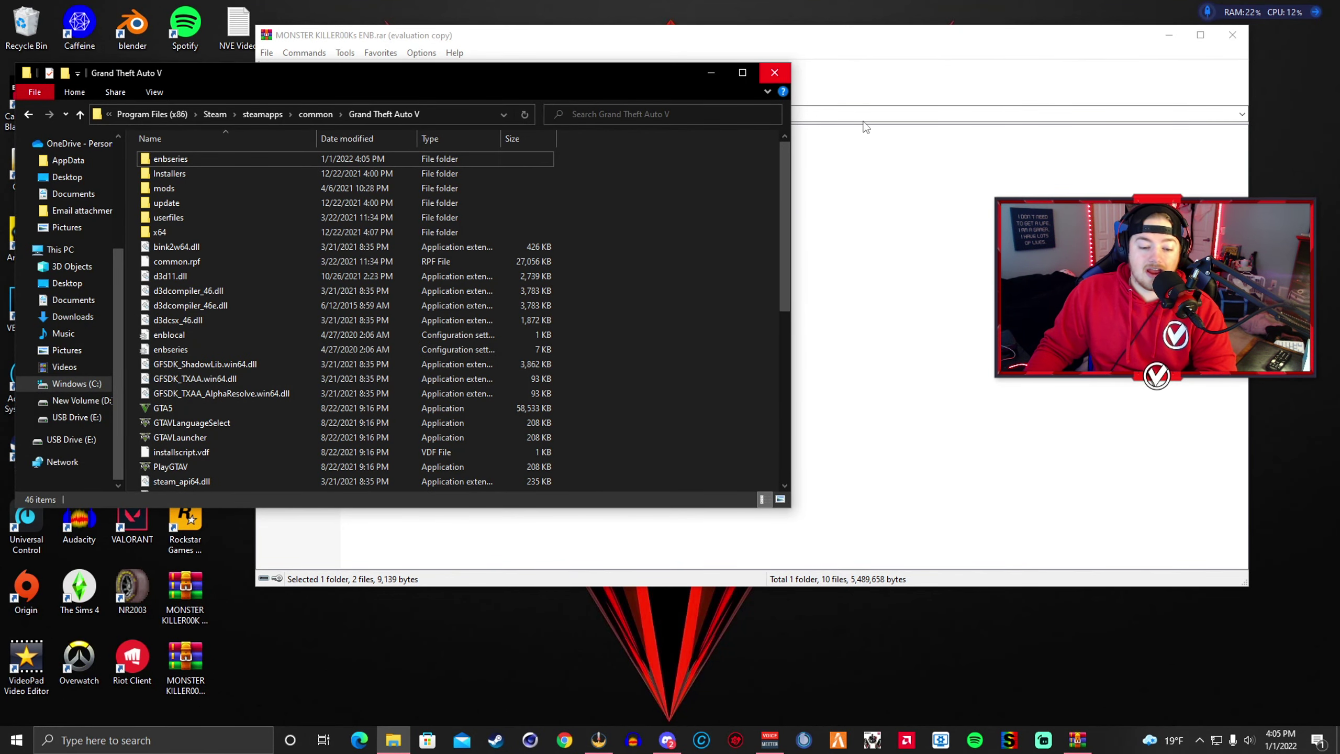
{"action": "left_click", "coordinate": [927, 201]}
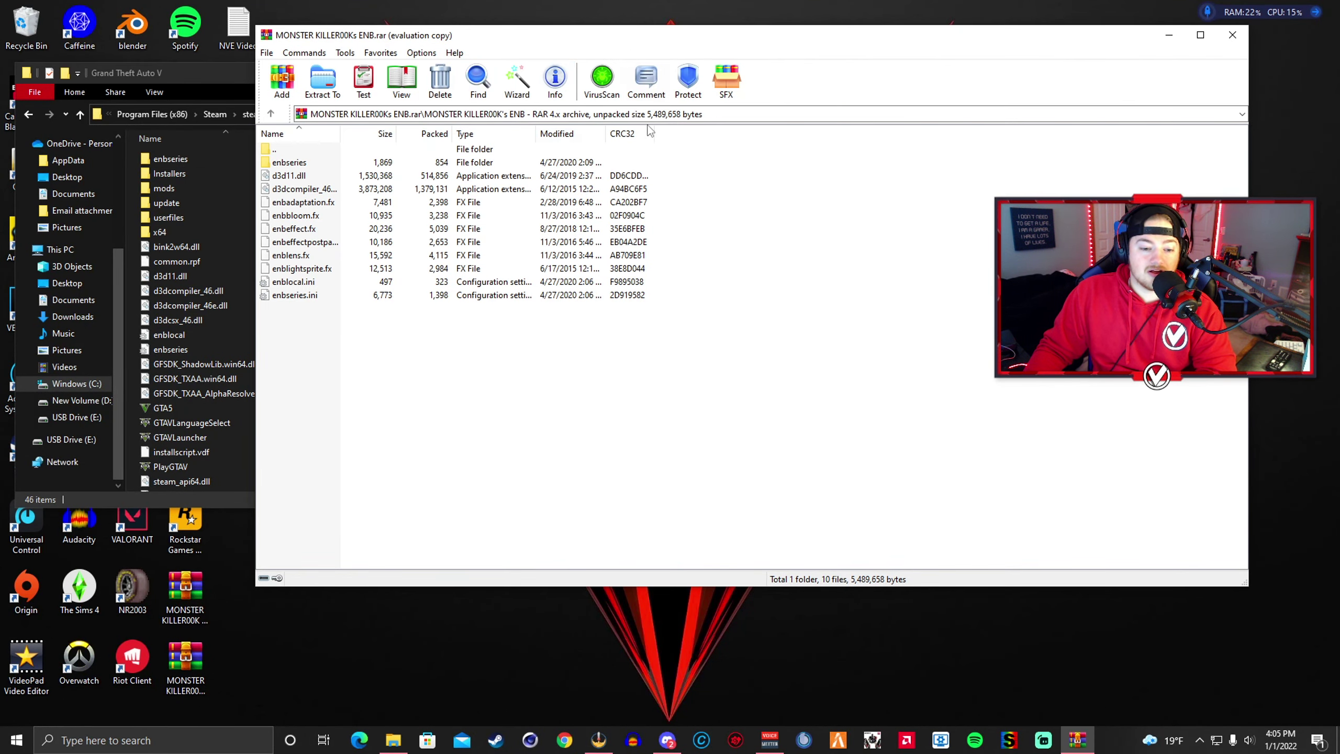
{"action": "left_click", "coordinate": [235, 90]}
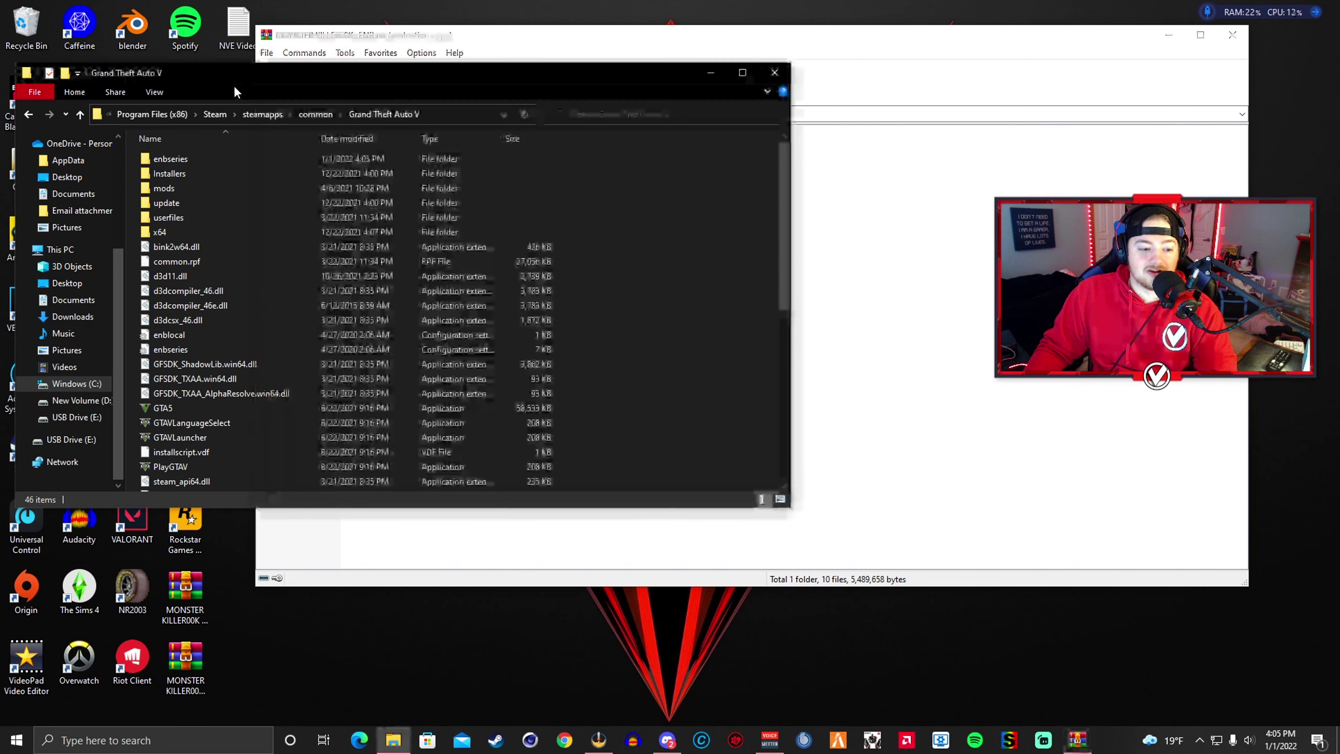
Step: Close the Grand Theft Auto V folder and WinRAR, and tidy the archive icon on the desktop
{"action": "left_click", "coordinate": [784, 77]}
{"action": "left_click", "coordinate": [1232, 35]}
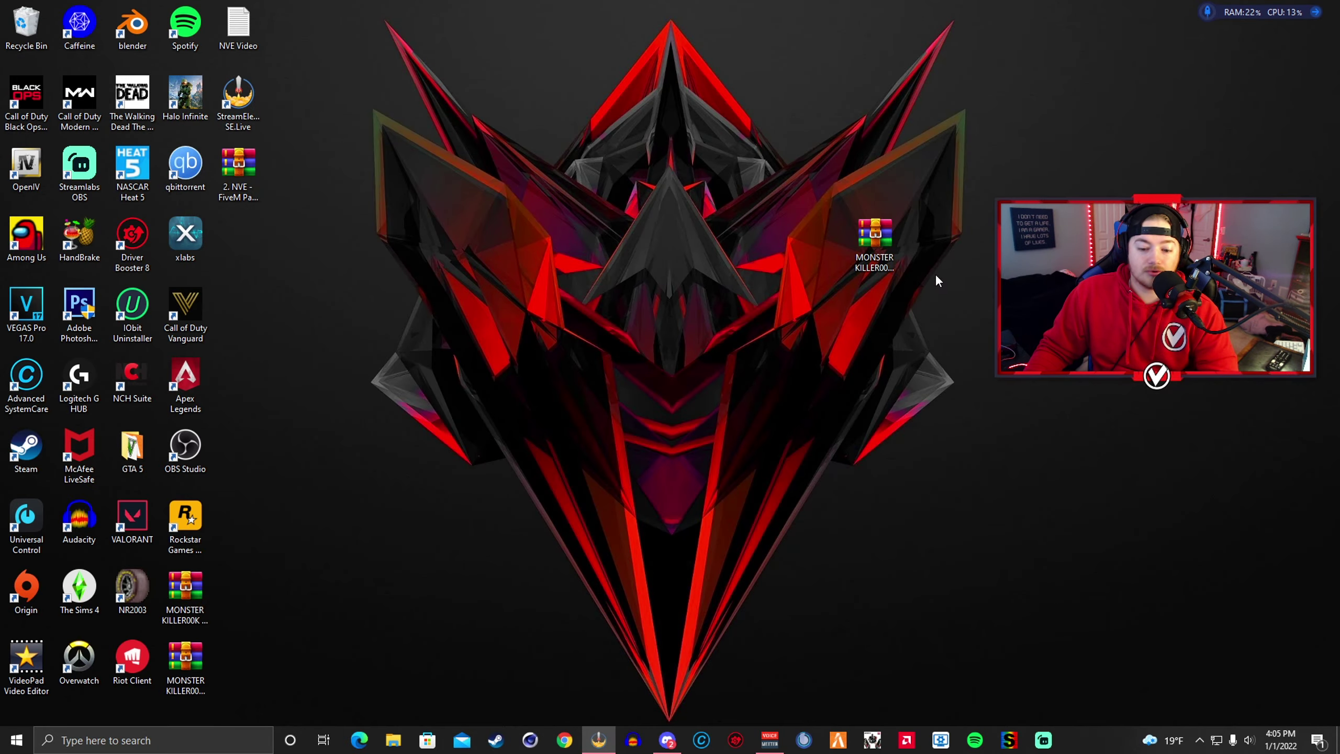
{"action": "left_click_drag", "start_coordinate": [875, 235], "coordinate": [227, 245]}
{"action": "left_click", "coordinate": [404, 257]}
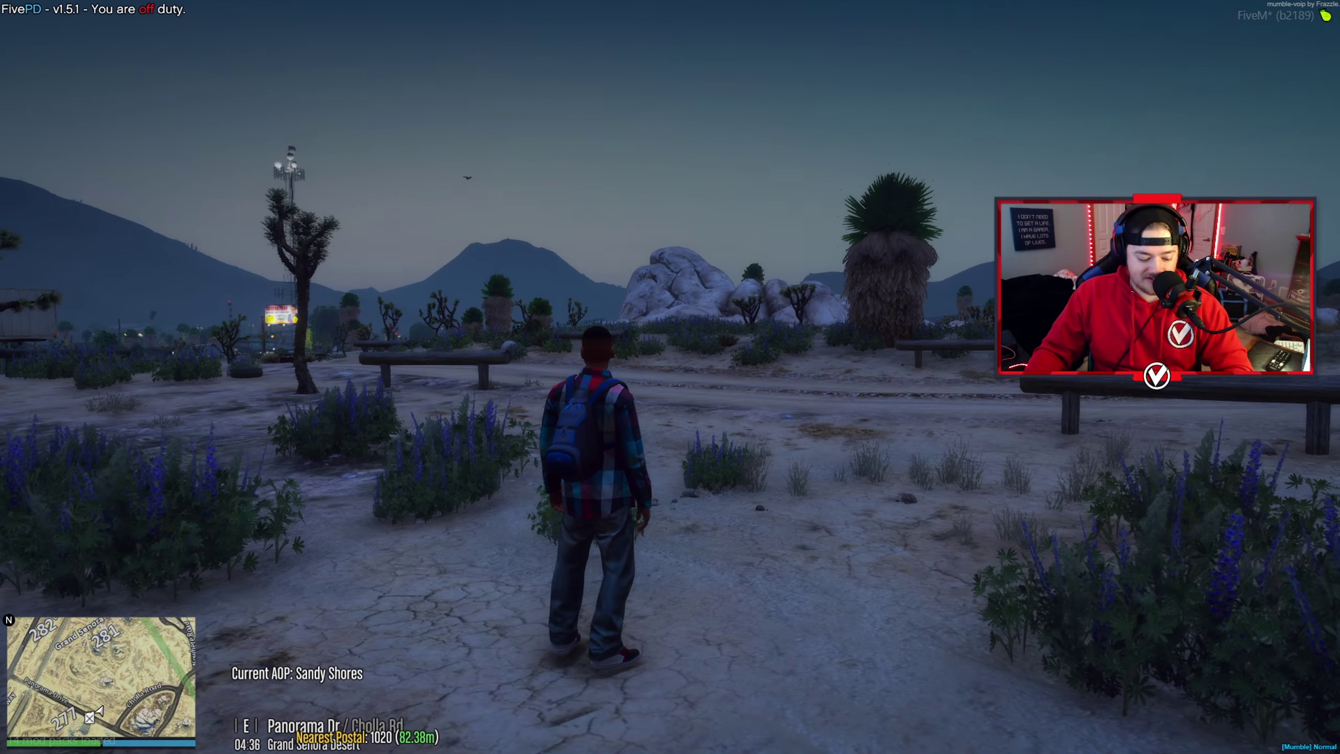
Step: Spawn a Police Cruiser via the trainer's Vehicle Spawner > Emergency class
{"action": "key", "text": "w"}
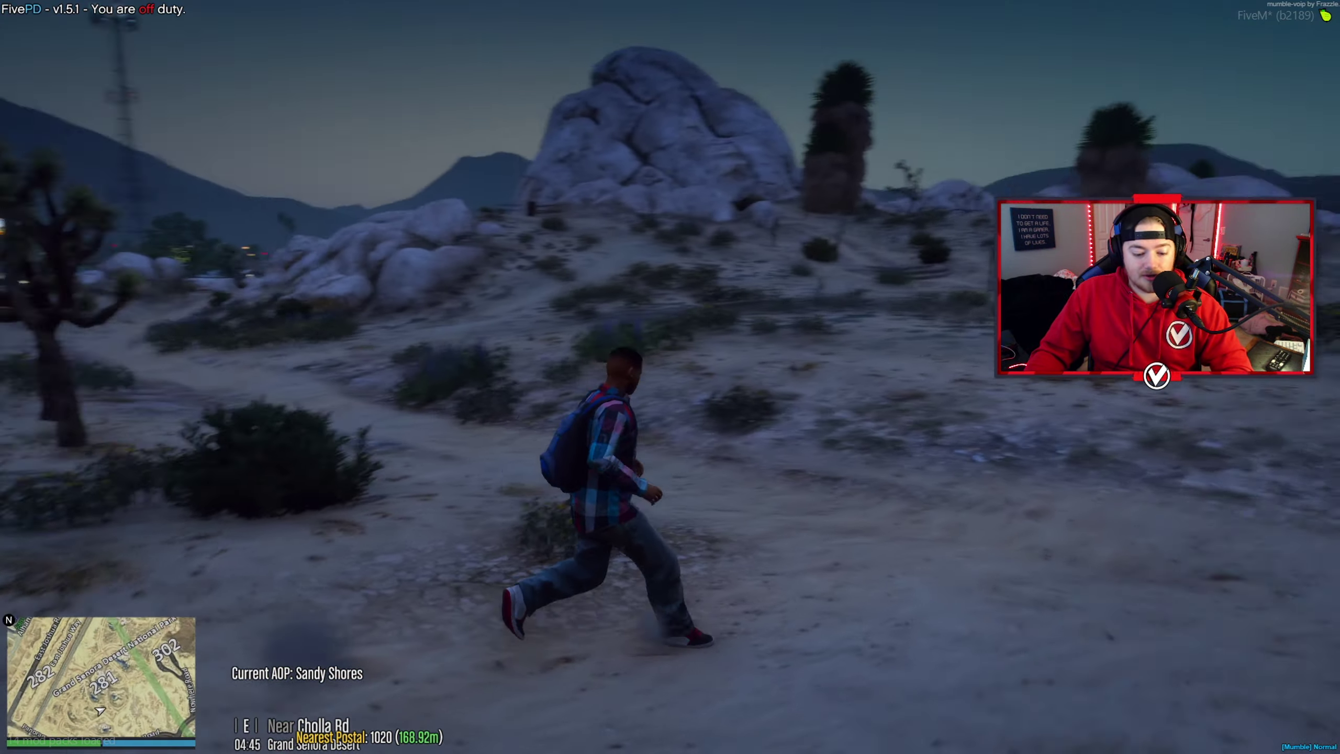
{"action": "key", "text": "m"}
{"action": "key", "text": "Up"}
{"action": "key", "text": "Up"}
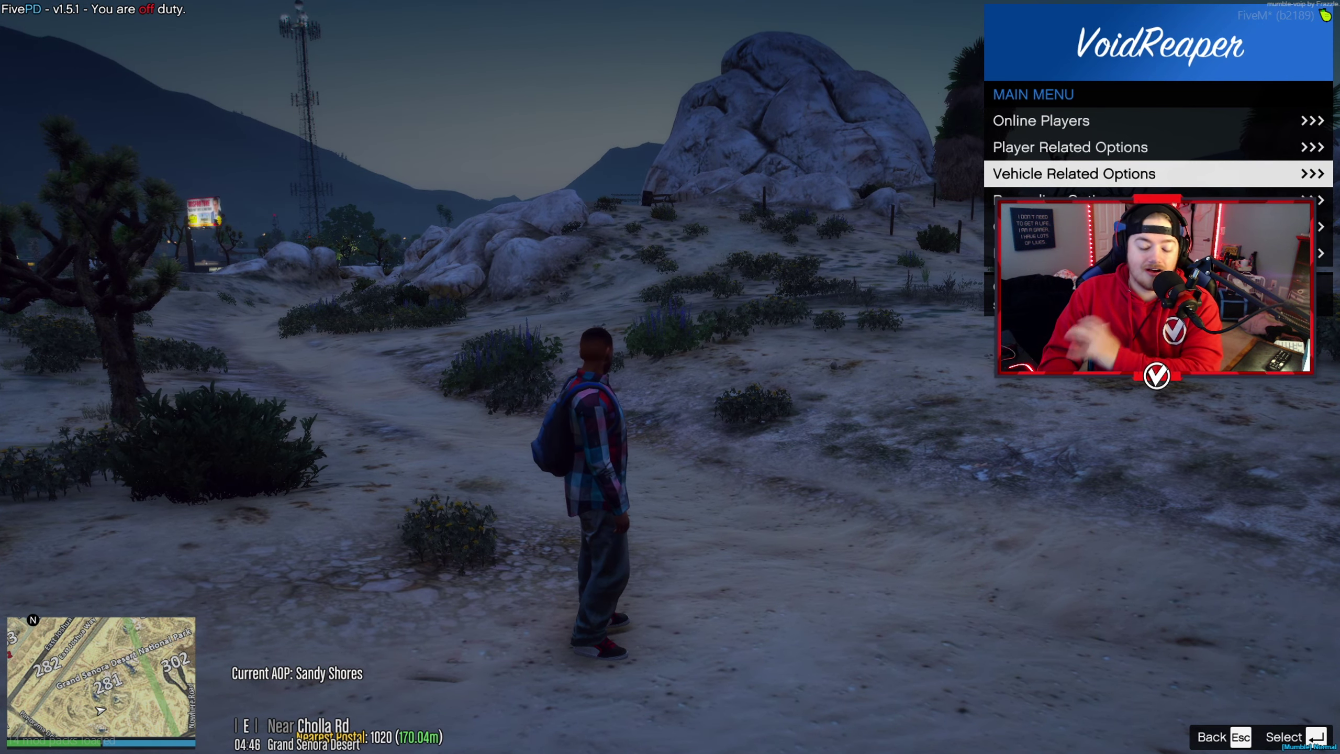
{"action": "key", "text": "Return"}
{"action": "key", "text": "Down"}
{"action": "key", "text": "Return"}
{"action": "key", "text": "Down"}
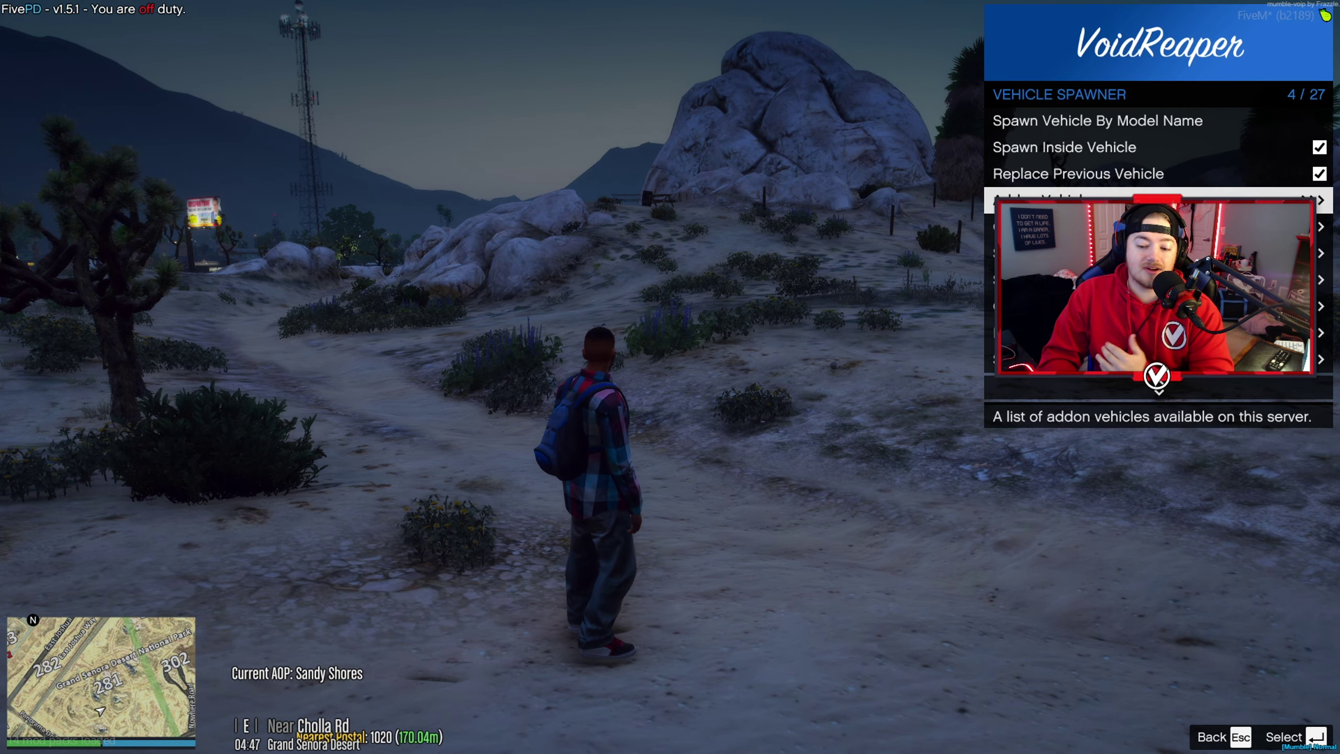
{"action": "key", "text": "Down"}
{"action": "key", "text": "Down"}
{"action": "key", "text": "Down"}
{"action": "key", "text": "Down"}
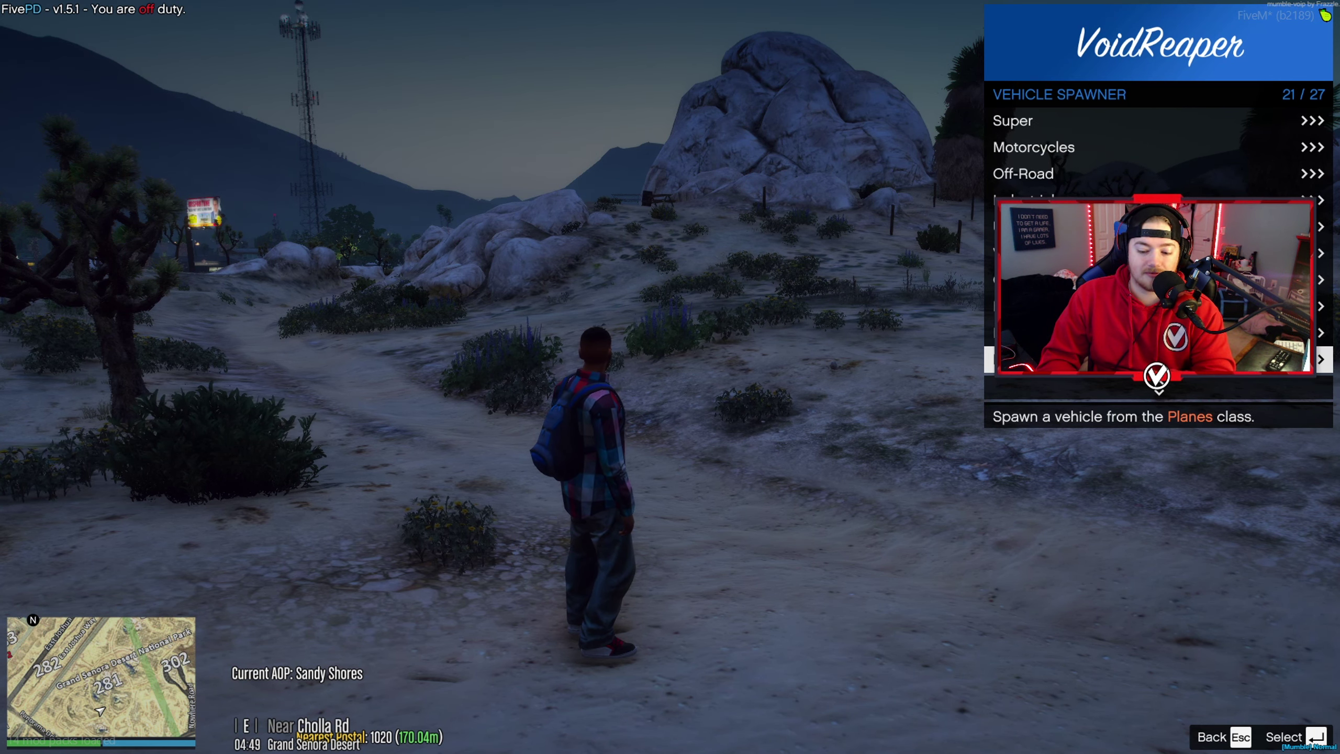
{"action": "key", "text": "Return"}
{"action": "key", "text": "Up"}
{"action": "key", "text": "Up"}
{"action": "key", "text": "Up"}
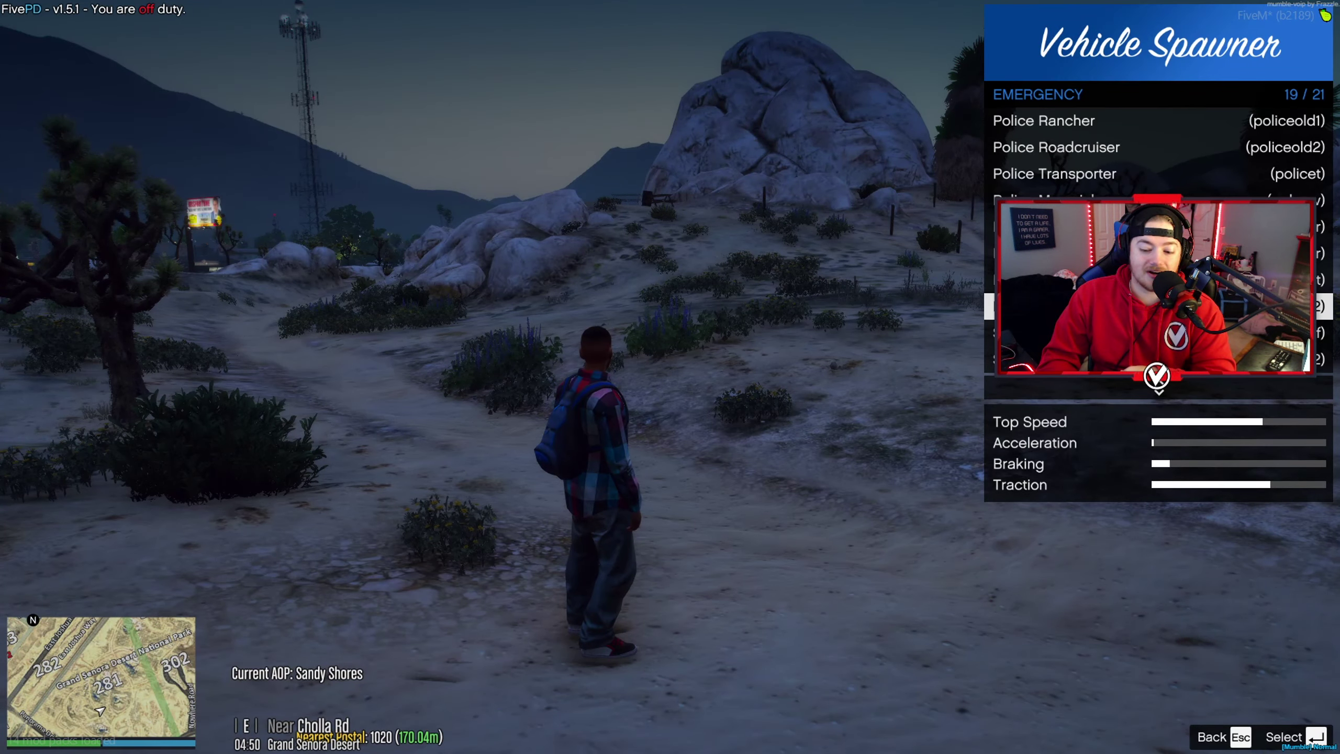
{"action": "key", "text": "Return"}
{"action": "key", "text": "Escape"}
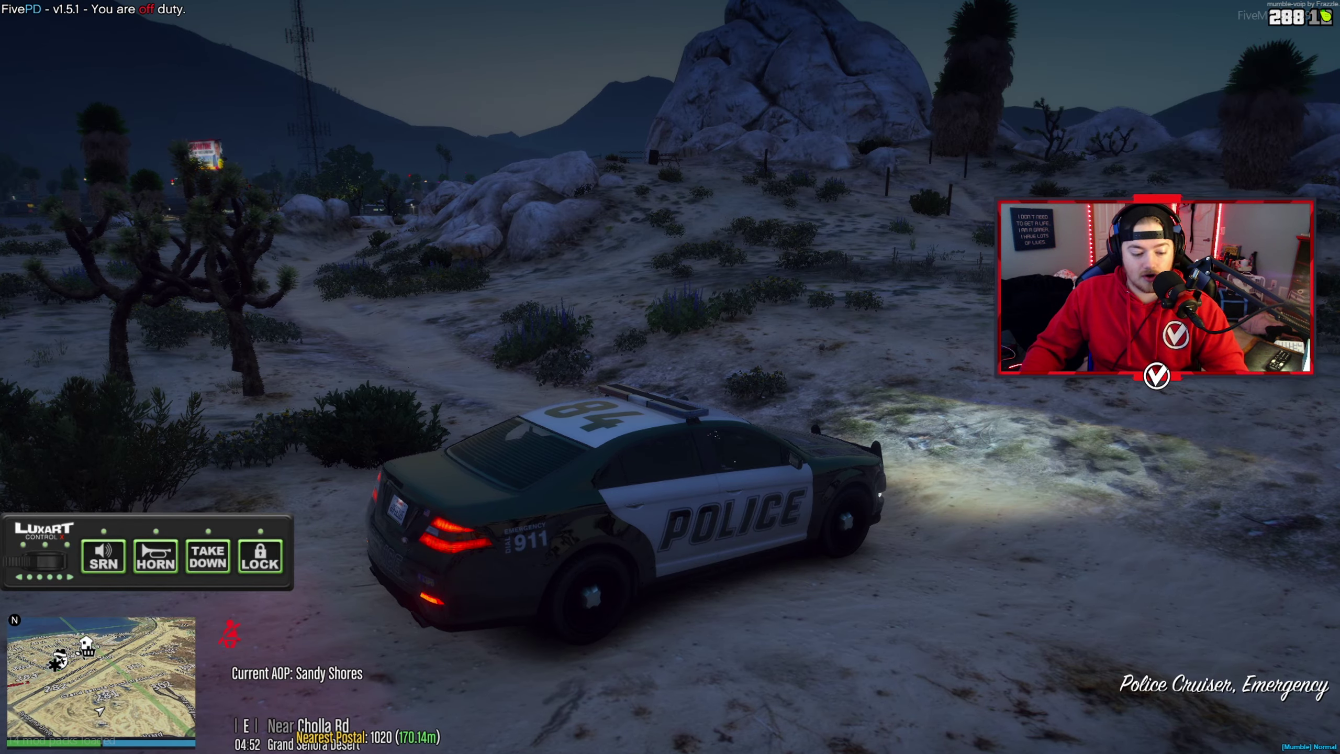
Step: Switch on the cruiser's emergency lights and drive it through the desert
{"action": "key", "text": "q"}
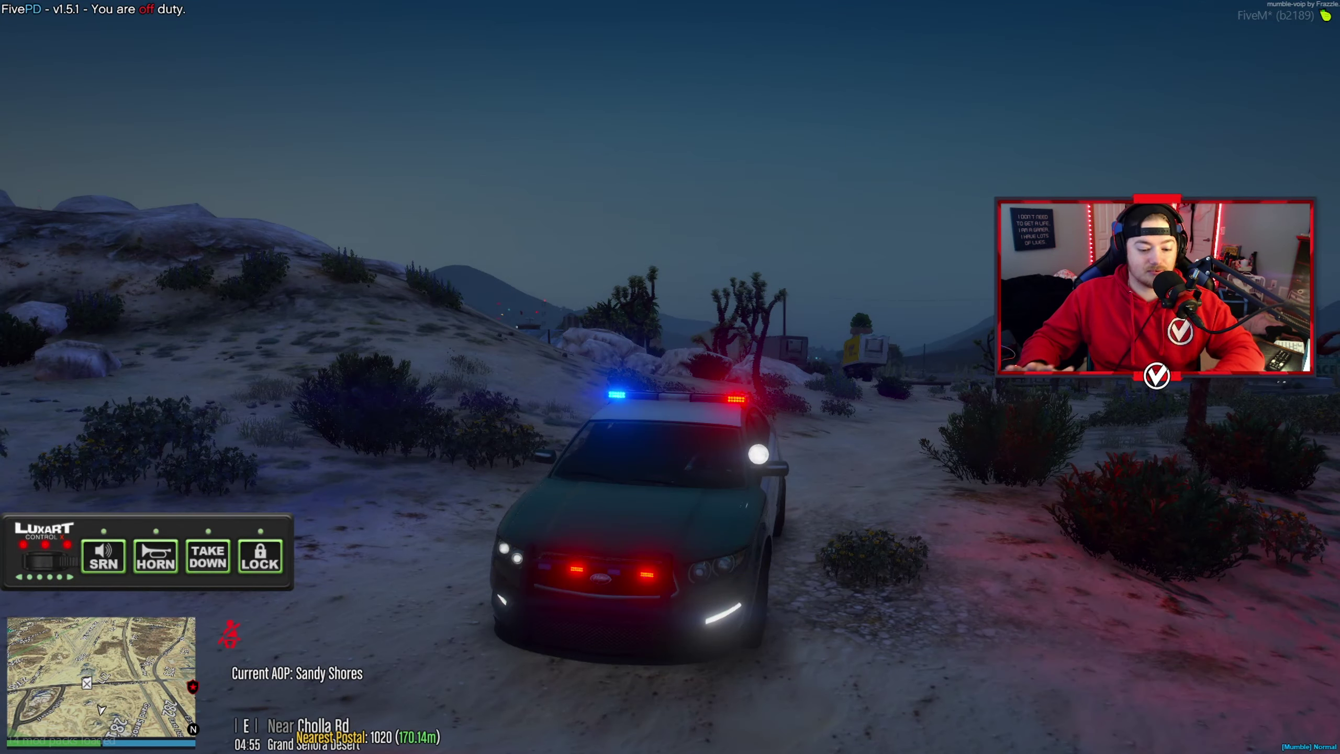
{"action": "key", "text": "w"}
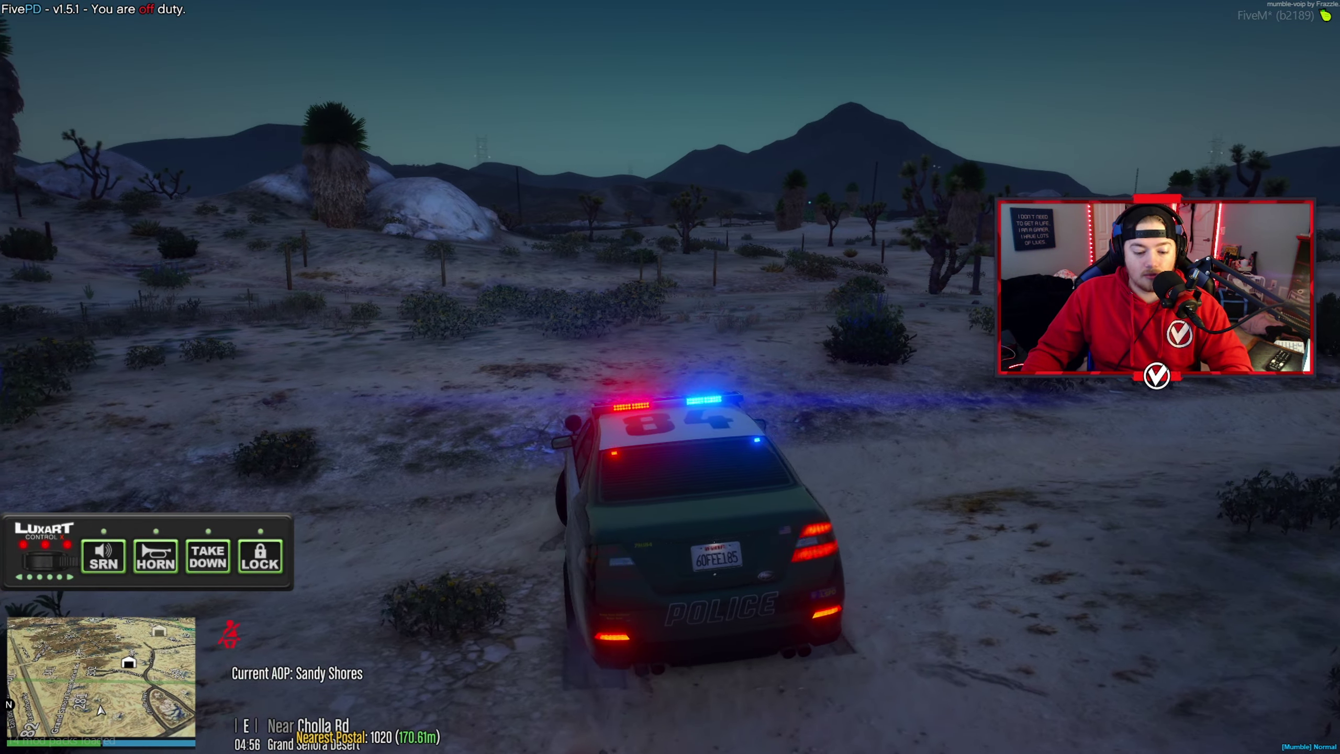
{"action": "key", "text": "w"}
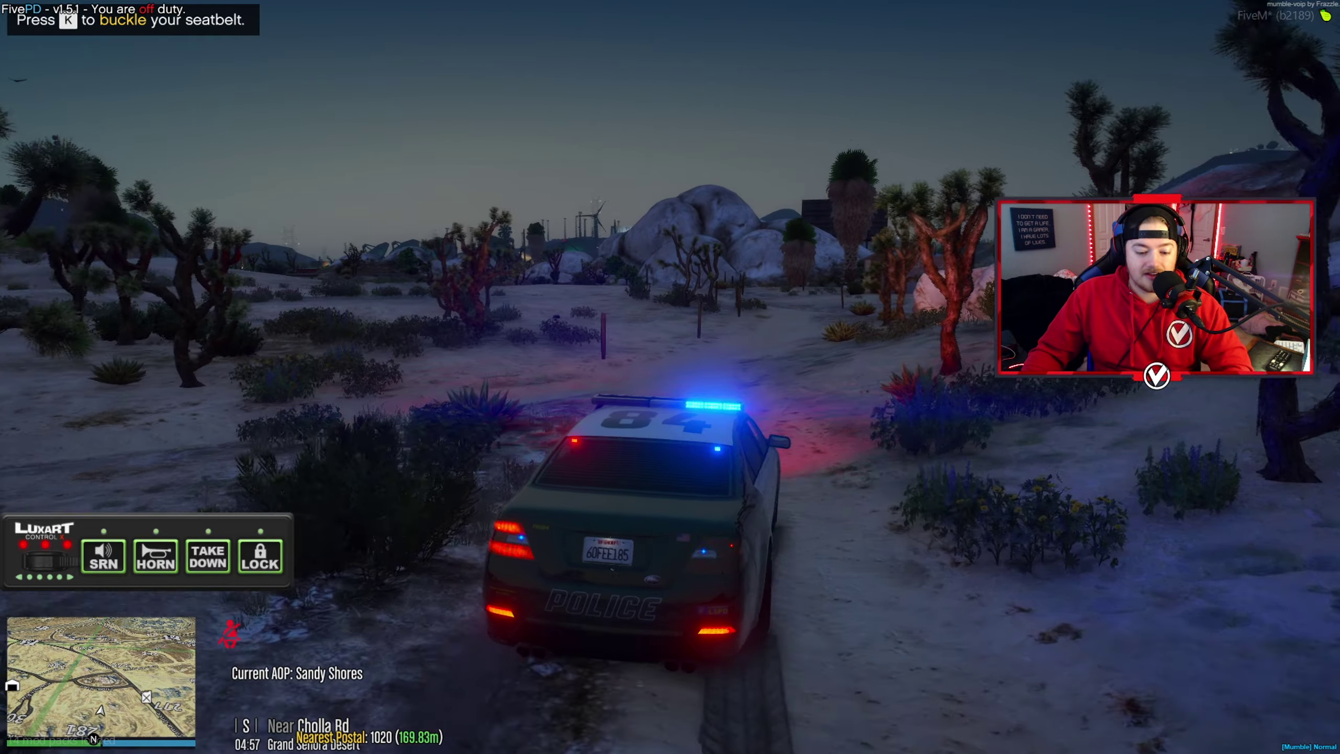
{"action": "key", "text": "w"}
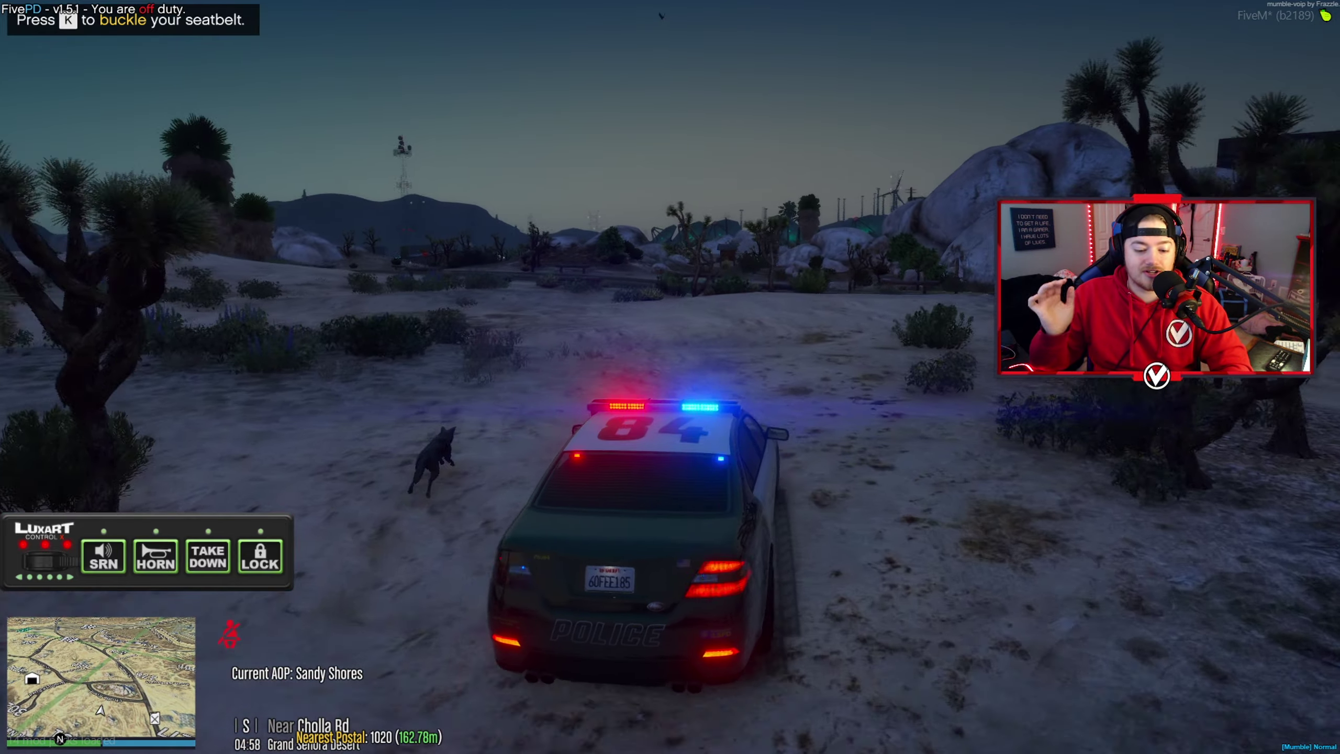
{"action": "key", "text": "w"}
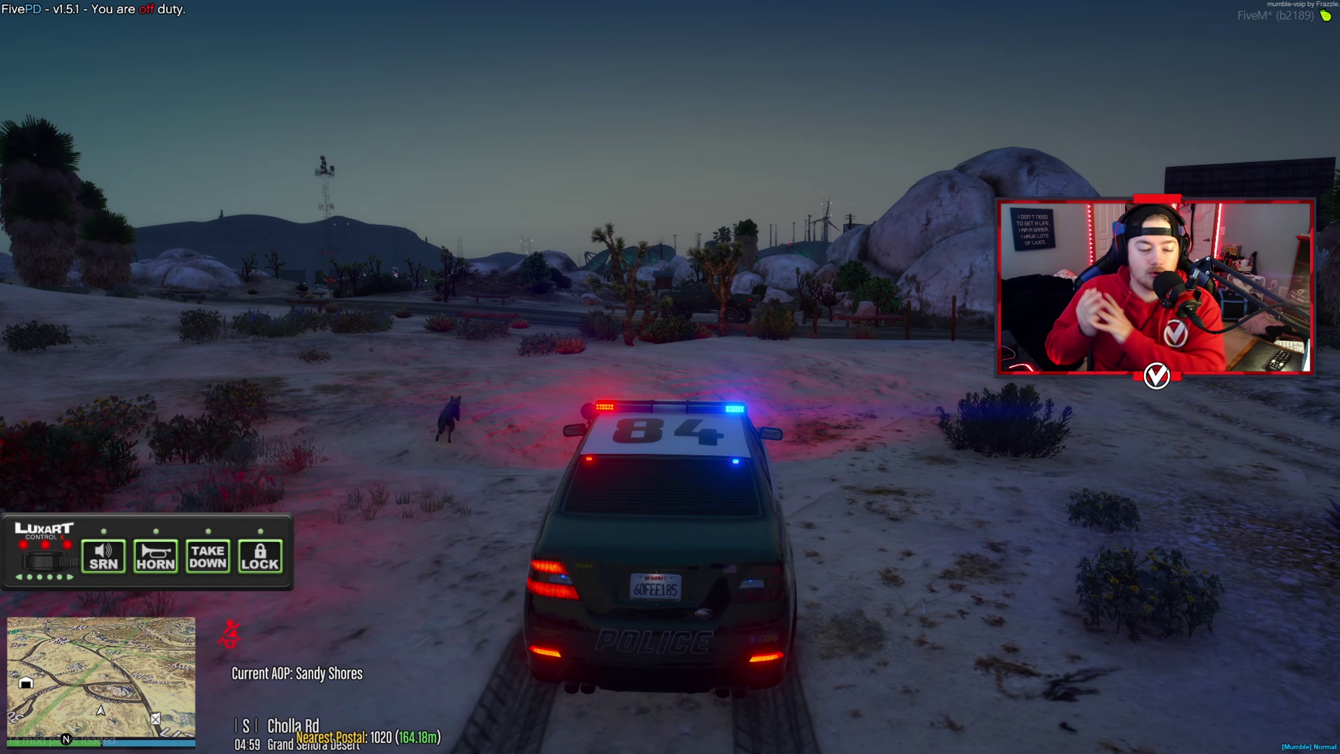